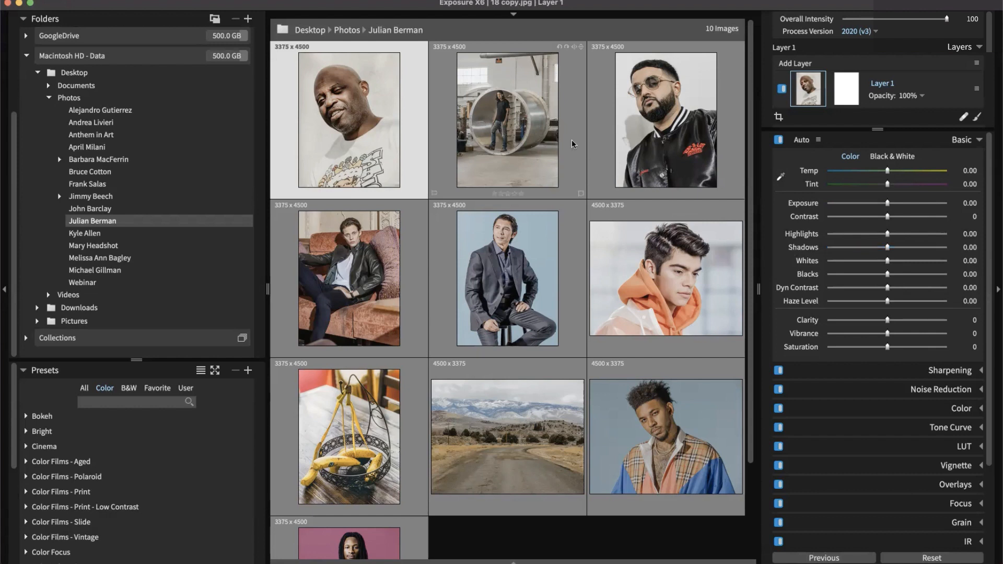
- Deselect all photos and look over the thumbnails in the folder's grid
{"action": "left_click", "coordinate": [561, 533]}
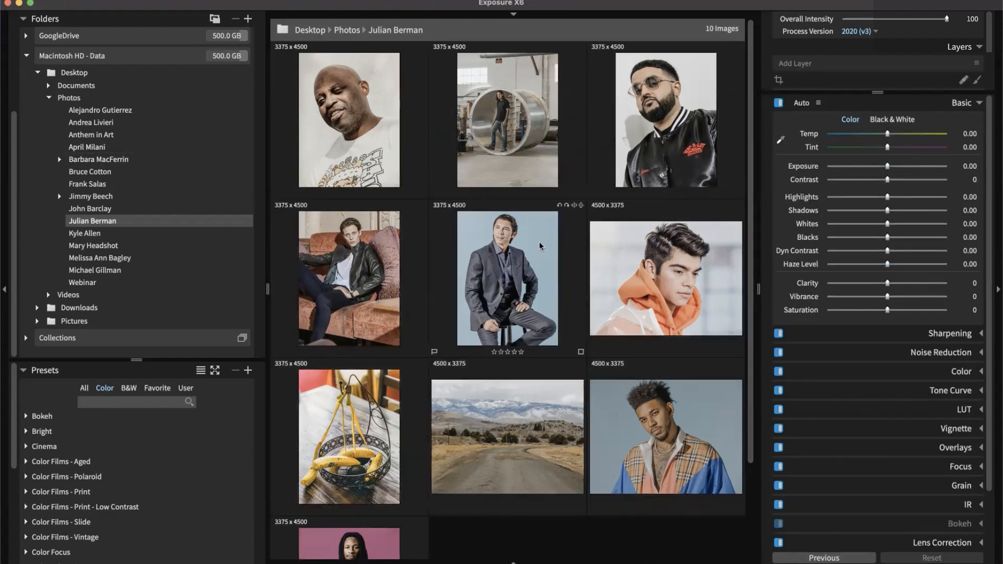
{"action": "scroll", "coordinate": [514, 245], "scroll_direction": "down", "scroll_amount": 3}
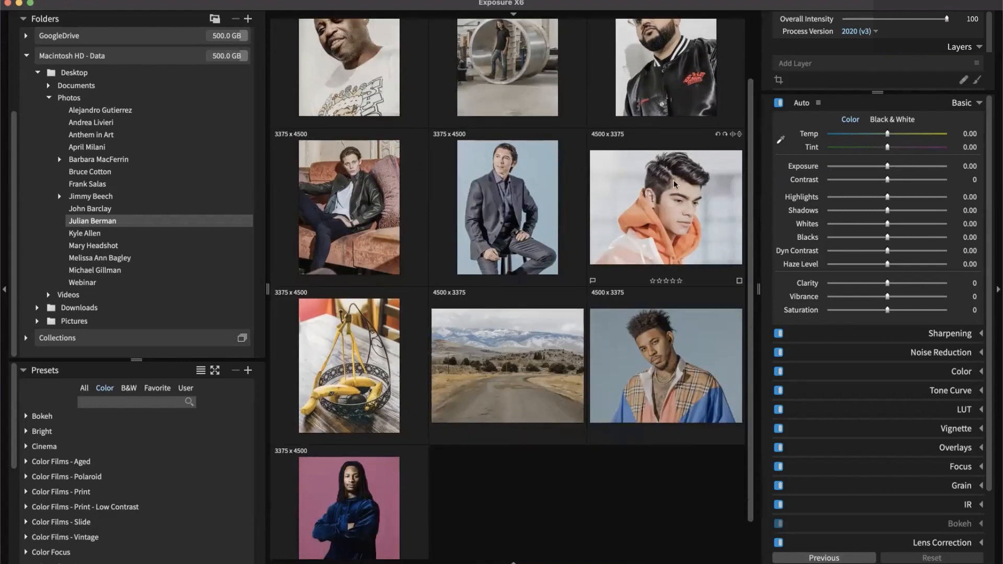
{"action": "scroll", "coordinate": [673, 179], "scroll_direction": "up", "scroll_amount": 3}
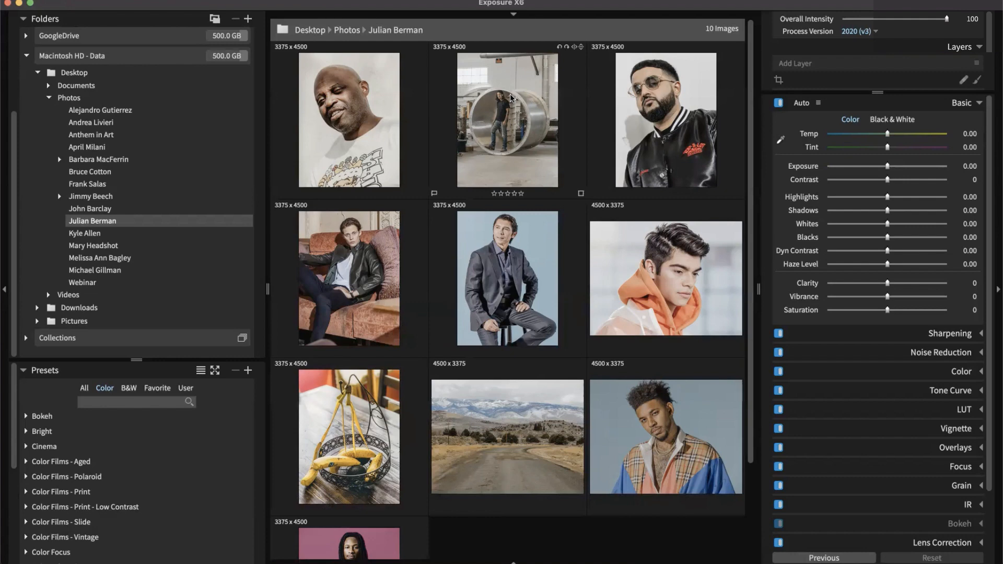
{"action": "scroll", "coordinate": [514, 96], "scroll_direction": "down", "scroll_amount": 3}
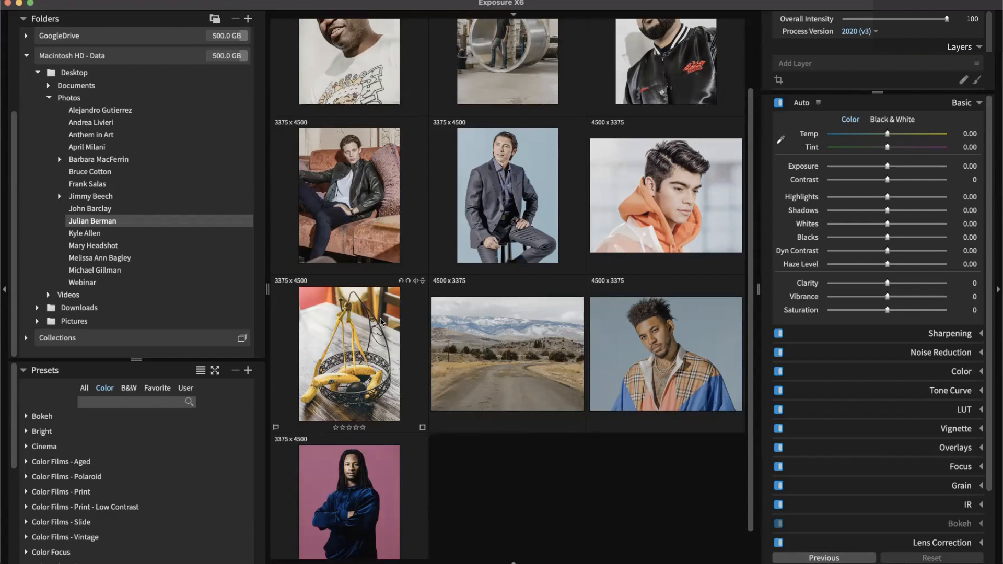
{"action": "scroll", "coordinate": [428, 417], "scroll_direction": "up", "scroll_amount": 1}
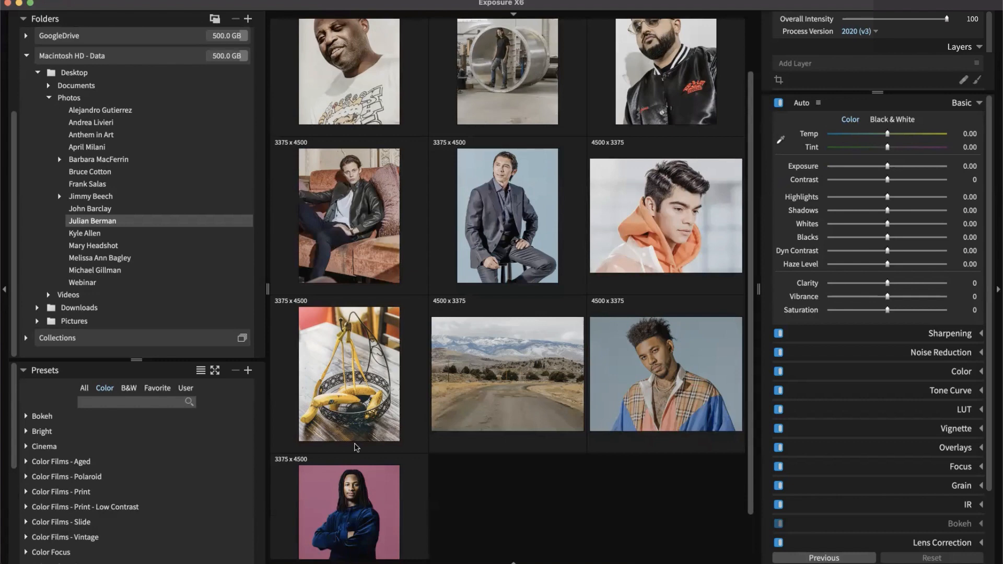
- View the banana basket photo enlarged, and return to the thumbnail grid
{"action": "left_click", "coordinate": [332, 393]}
{"action": "double_click", "coordinate": [332, 393]}
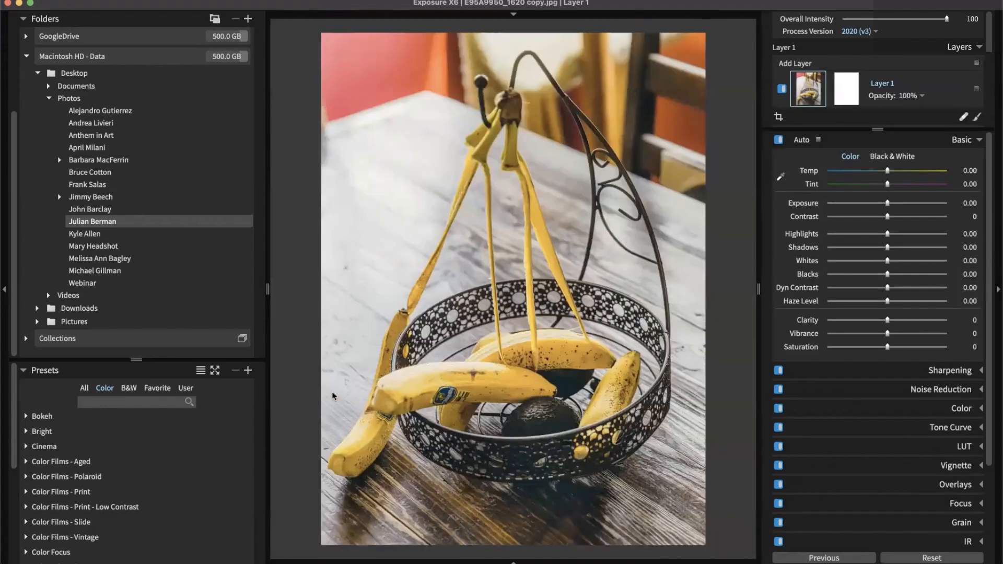
{"action": "double_click", "coordinate": [332, 395]}
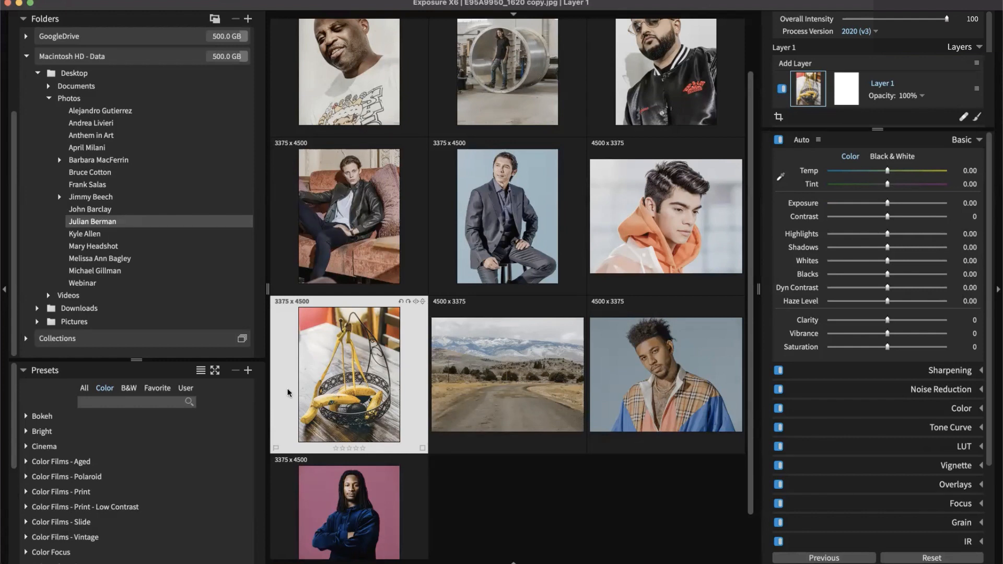
- Collapse the Macintosh HD - Data drive, the Histogram and the Folders section to make room for the presets
{"action": "left_click", "coordinate": [28, 56]}
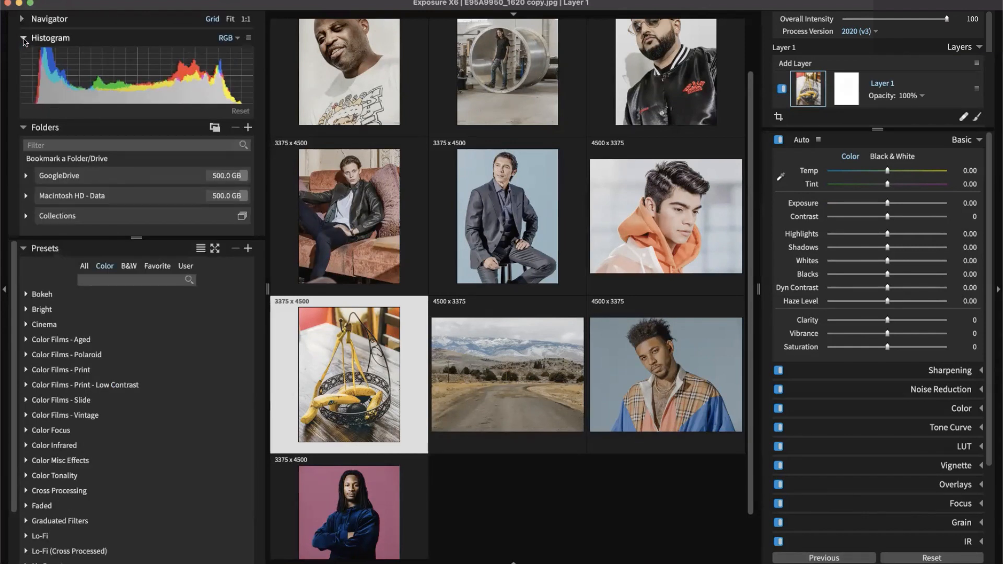
{"action": "left_click", "coordinate": [23, 37]}
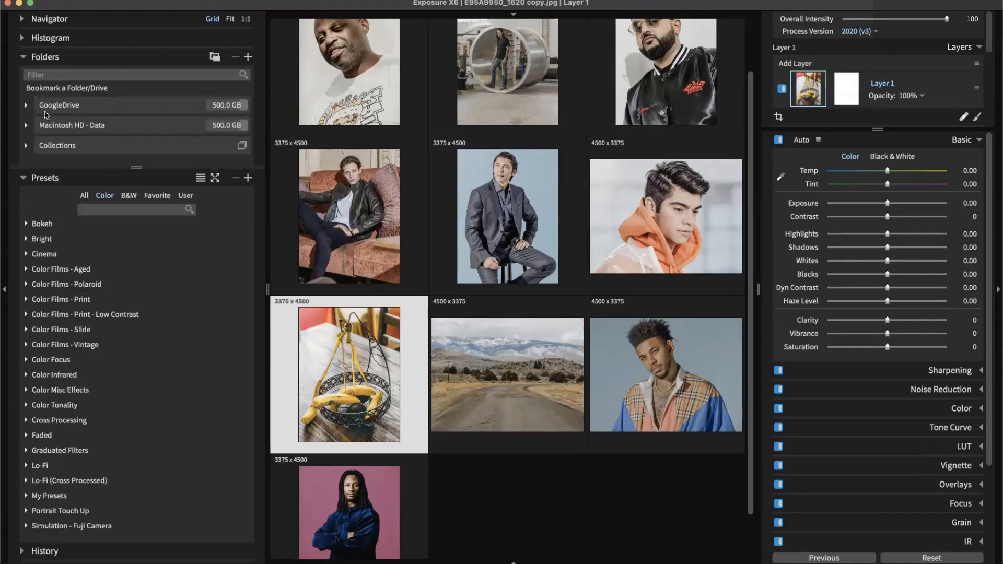
{"action": "left_click", "coordinate": [23, 57]}
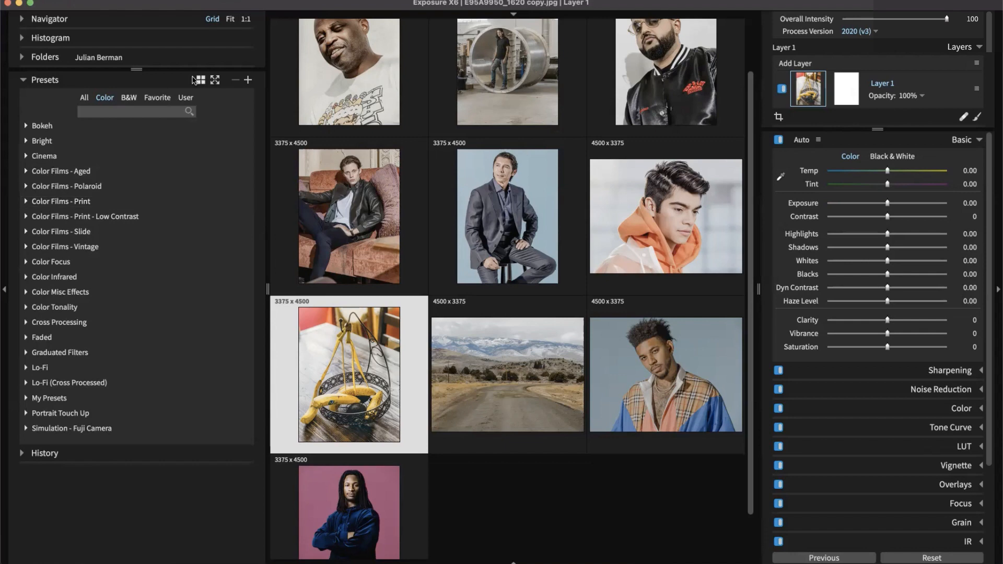
- Expand the Color Films - Print preset group and show its presets as a list of names instead of thumbnails
{"action": "left_click", "coordinate": [45, 204]}
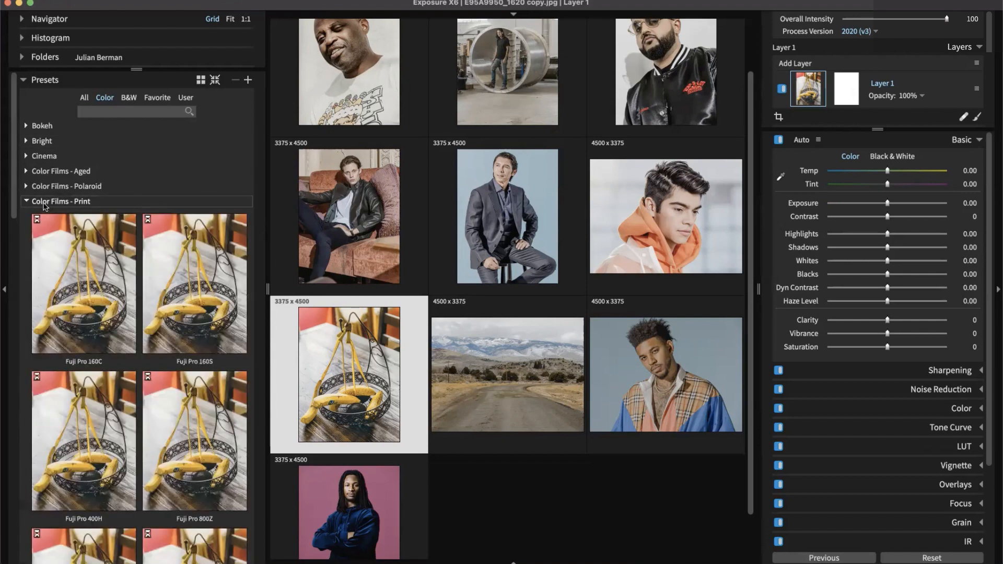
{"action": "left_click", "coordinate": [127, 270]}
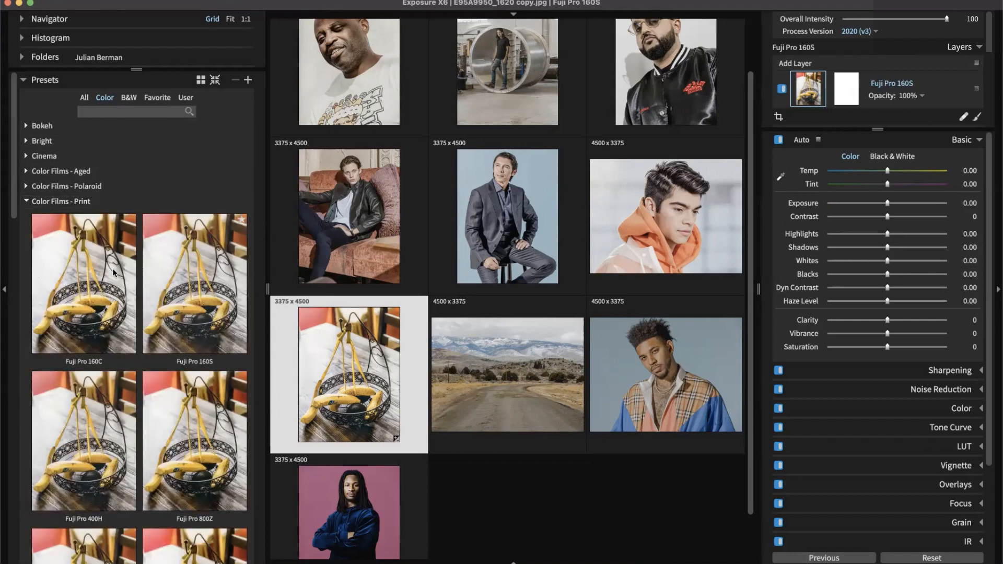
{"action": "left_click", "coordinate": [200, 79]}
{"action": "left_click", "coordinate": [200, 81]}
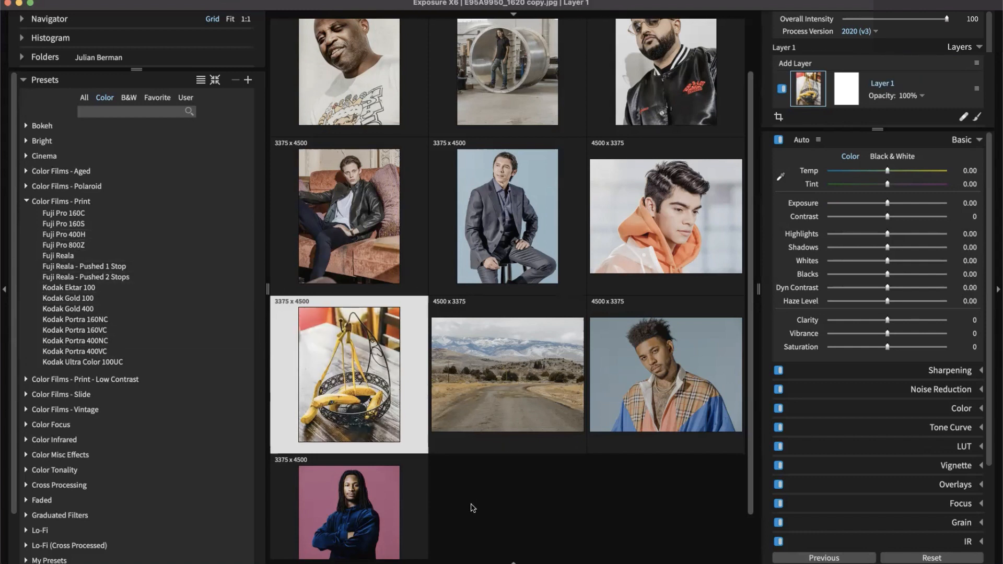
- Deselect the banana basket photo, and swap the expanded preset group from Color Films - Print to Color Tonality
{"action": "left_click", "coordinate": [472, 507]}
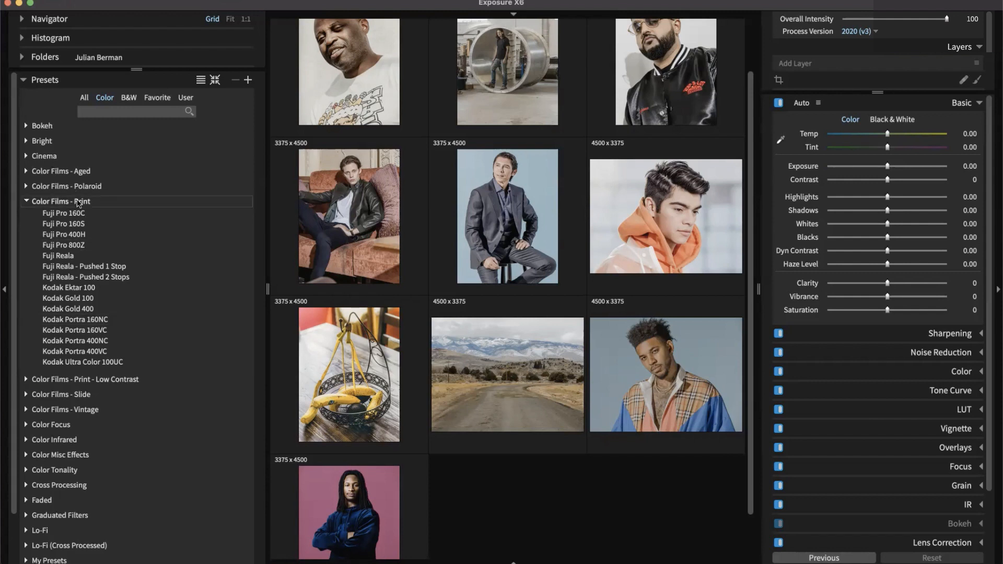
{"action": "left_click", "coordinate": [111, 201]}
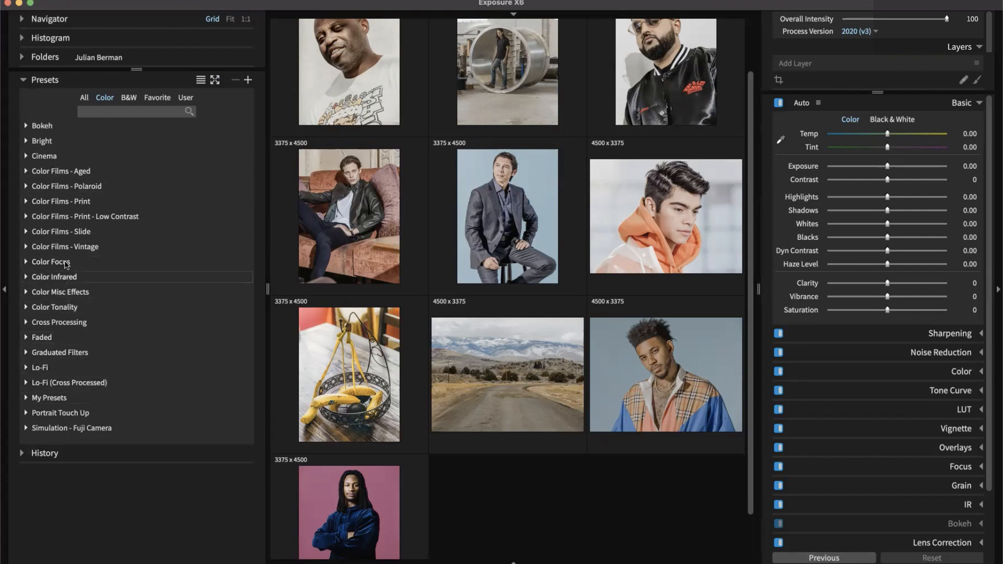
{"action": "left_click", "coordinate": [54, 308]}
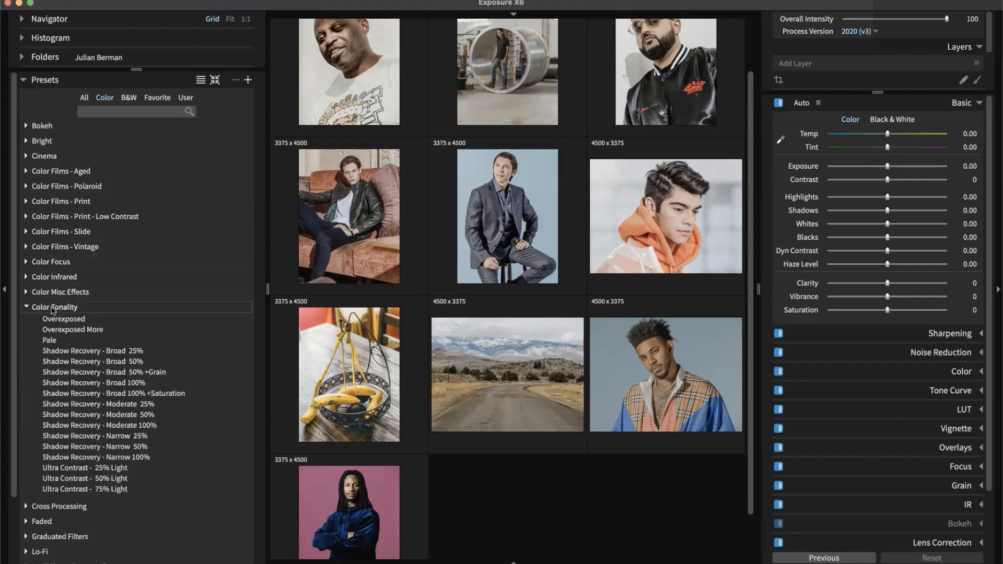
{"action": "scroll", "coordinate": [96, 203], "scroll_direction": "down", "scroll_amount": 3}
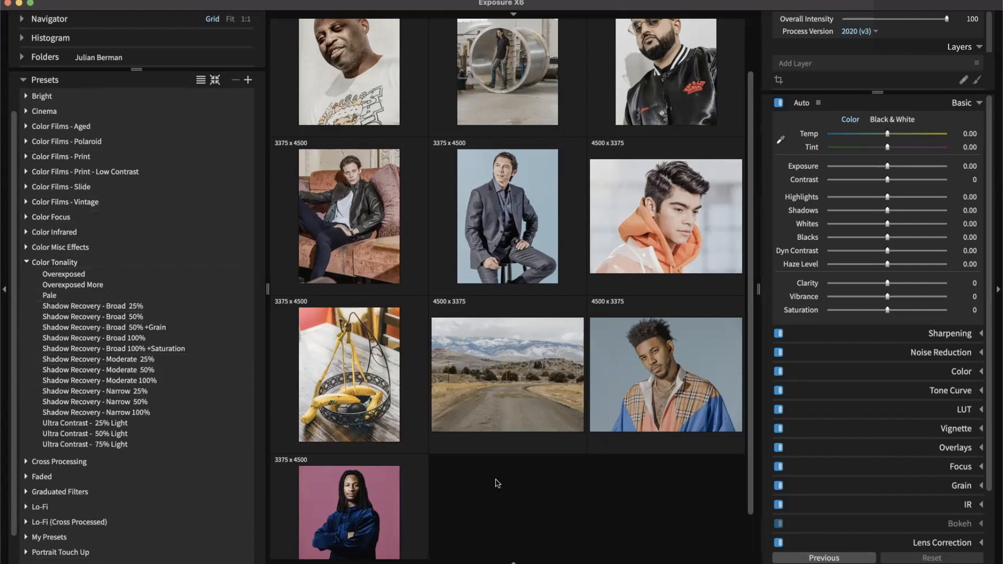
- Open the portrait of the man in the blue hoodie on the pink background in single-image view
{"action": "scroll", "coordinate": [497, 483], "scroll_direction": "up", "scroll_amount": 3}
{"action": "scroll", "coordinate": [497, 484], "scroll_direction": "down", "scroll_amount": 5}
{"action": "left_click", "coordinate": [374, 479]}
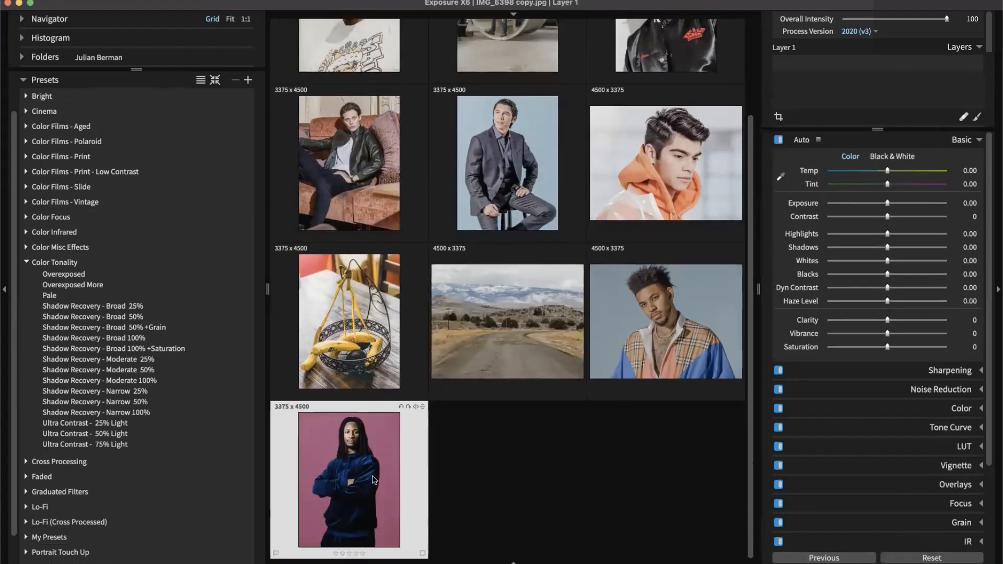
{"action": "double_click", "coordinate": [374, 480]}
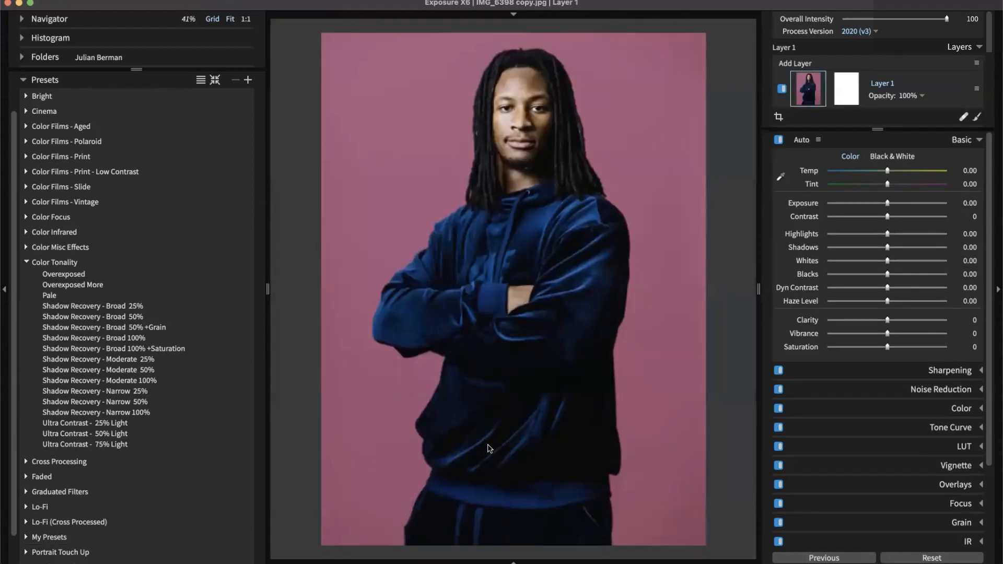
- Preview the Shadow Recovery presets on the portrait, from Broad 25% through Broad 100% +Saturation to Moderate 100%
{"action": "left_click", "coordinate": [93, 307]}
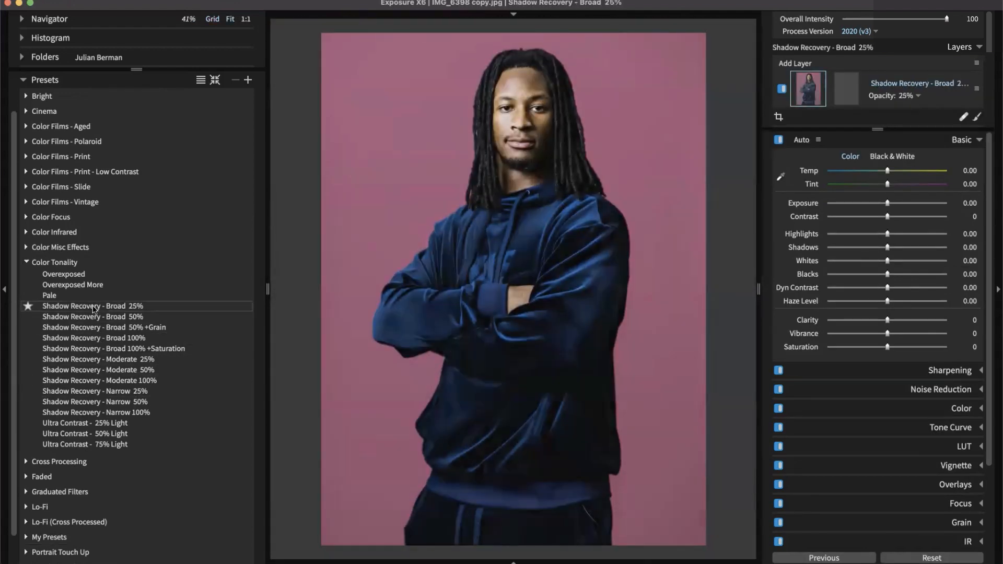
{"action": "left_click", "coordinate": [95, 317]}
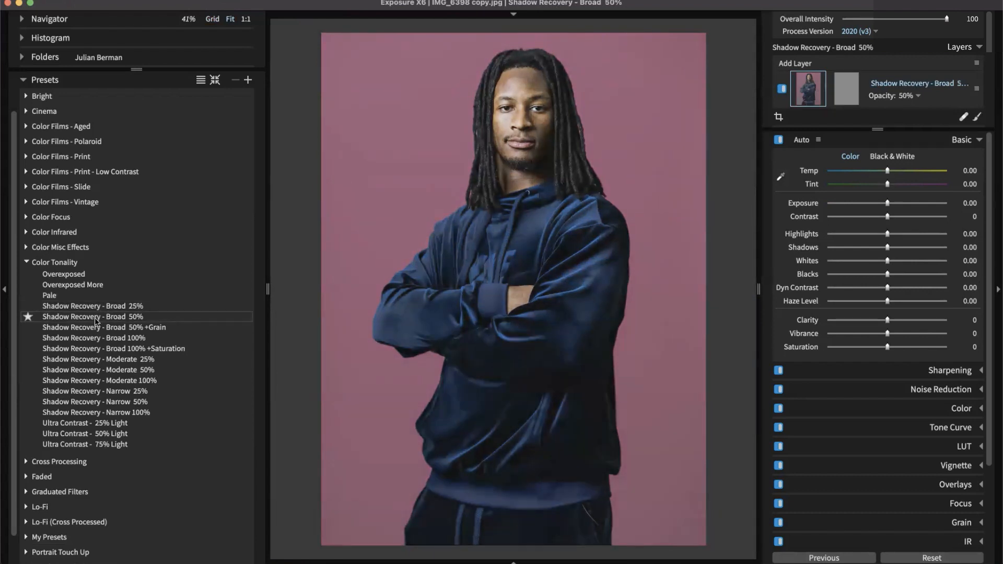
{"action": "left_click", "coordinate": [99, 326]}
{"action": "left_click", "coordinate": [102, 337]}
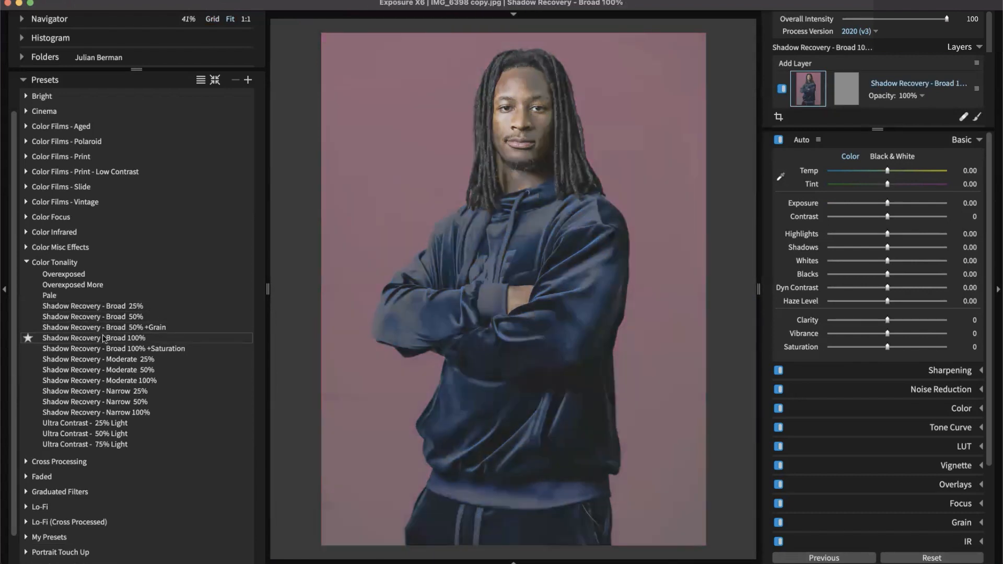
{"action": "left_click", "coordinate": [103, 349]}
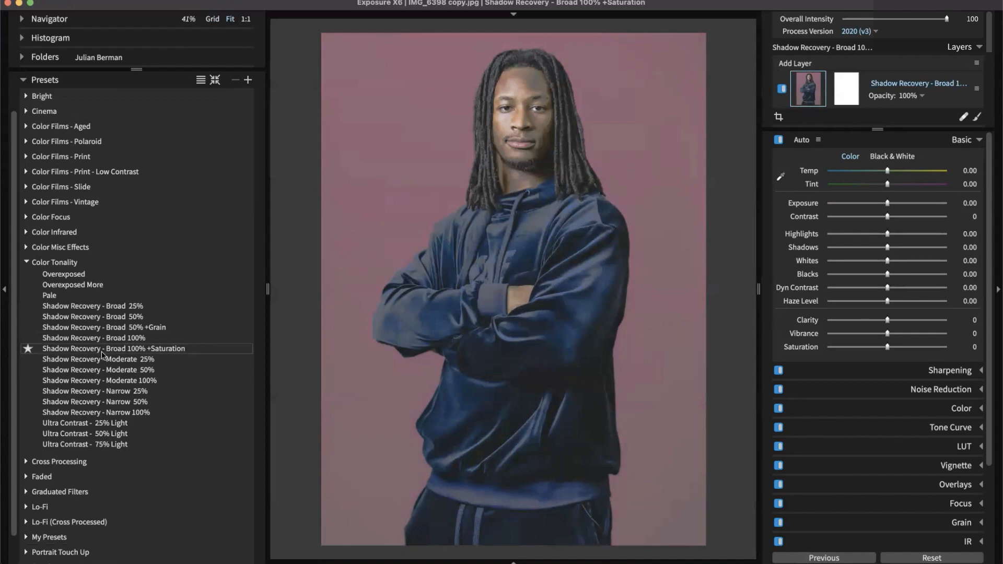
{"action": "left_click", "coordinate": [107, 380]}
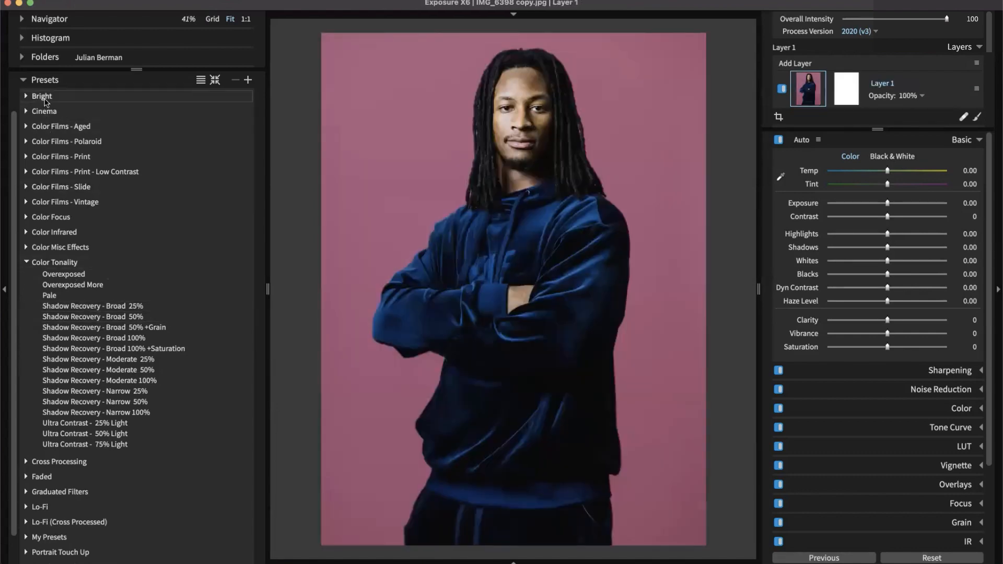
- Expand the Bright preset group and preview Veiled on the portrait before returning to the photo grid
{"action": "left_click", "coordinate": [42, 97]}
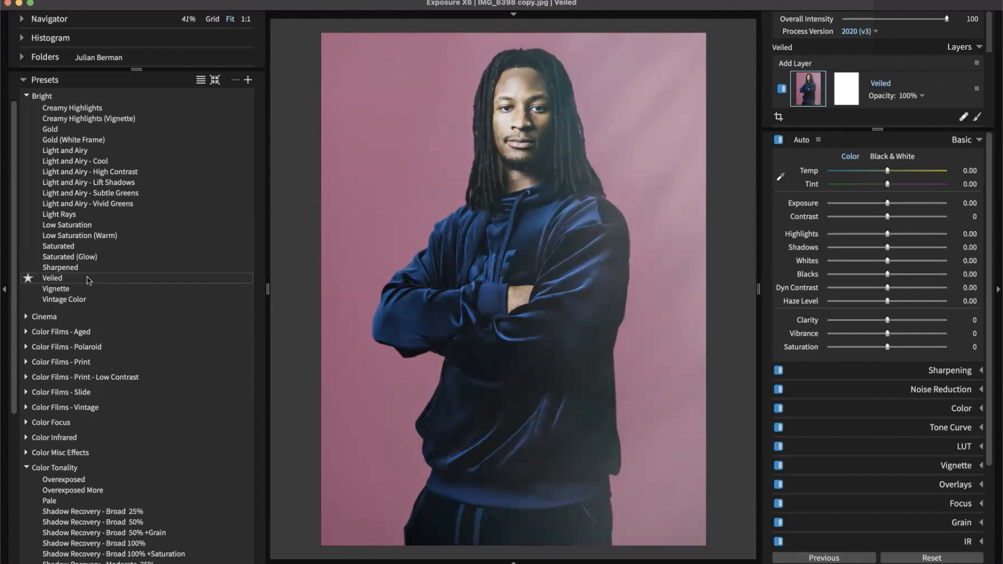
{"action": "key", "text": "g"}
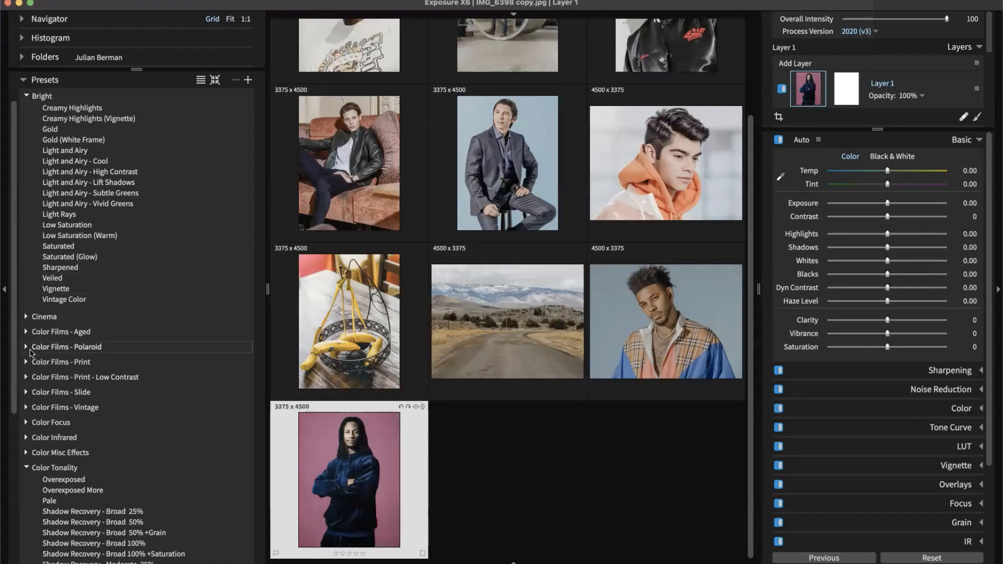
{"action": "scroll", "coordinate": [371, 451], "scroll_direction": "up", "scroll_amount": 3}
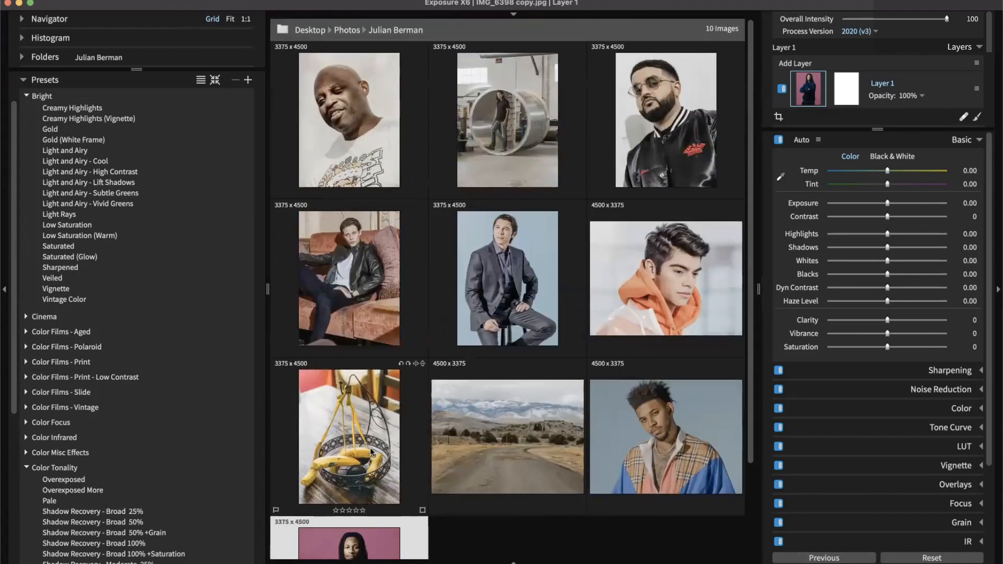
{"action": "scroll", "coordinate": [370, 451], "scroll_direction": "down", "scroll_amount": 3}
{"action": "scroll", "coordinate": [371, 452], "scroll_direction": "up", "scroll_amount": 3}
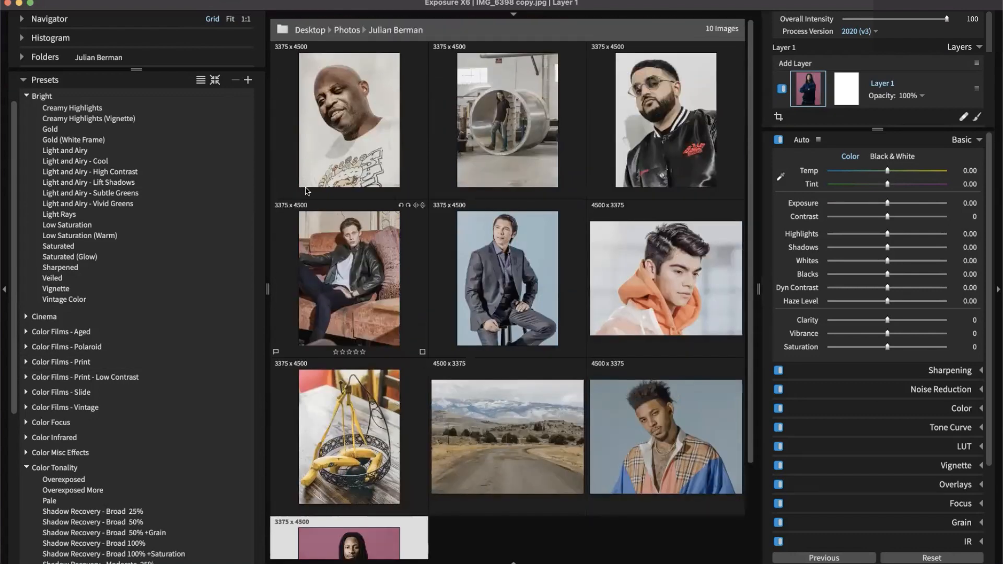
- Select every photo in the folder, keeping the first portrait in the white T-shirt as the active image
{"action": "left_click", "coordinate": [335, 163]}
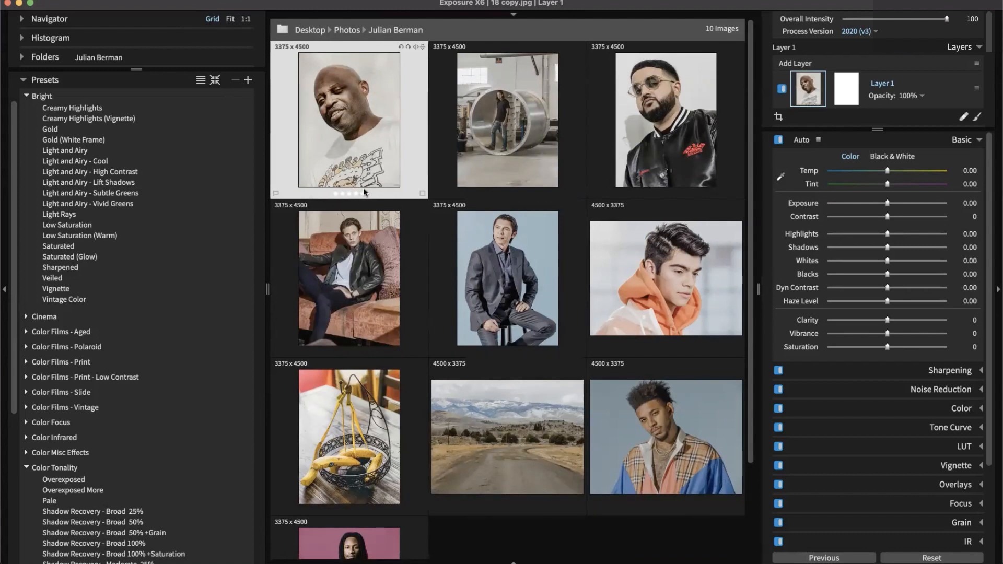
{"action": "key", "text": "super+a"}
{"action": "scroll", "coordinate": [474, 164], "scroll_direction": "down", "scroll_amount": 1}
{"action": "scroll", "coordinate": [474, 164], "scroll_direction": "down", "scroll_amount": 2}
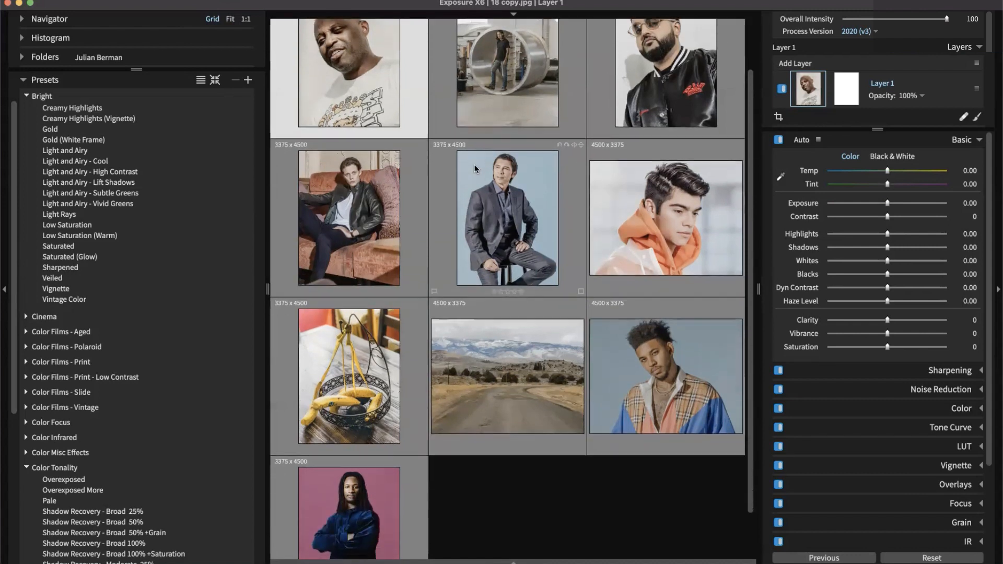
{"action": "scroll", "coordinate": [474, 163], "scroll_direction": "up", "scroll_amount": 3}
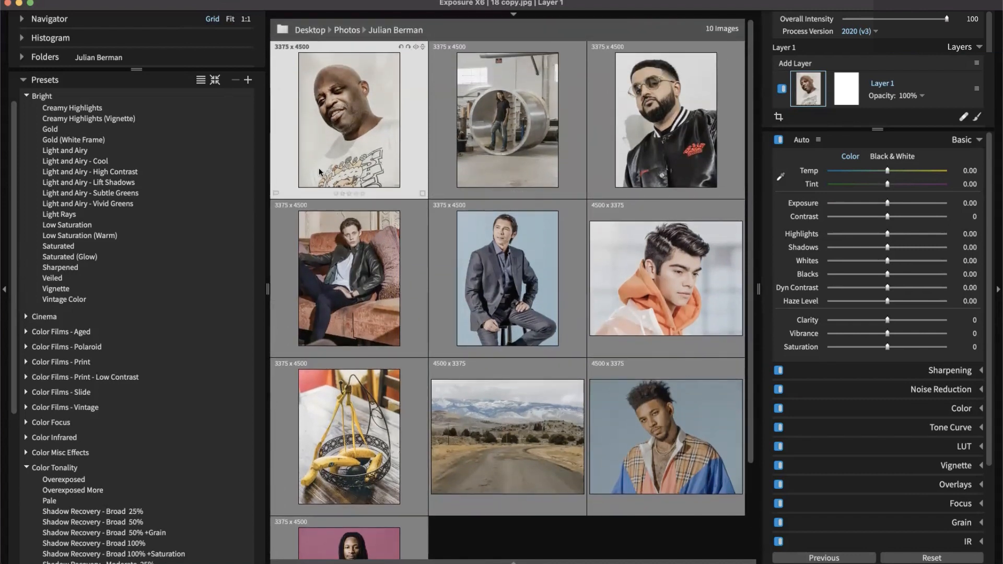
- Apply the Light and Airy - Cool preset to all selected photos and look over the edited thumbnails
{"action": "left_click", "coordinate": [119, 204]}
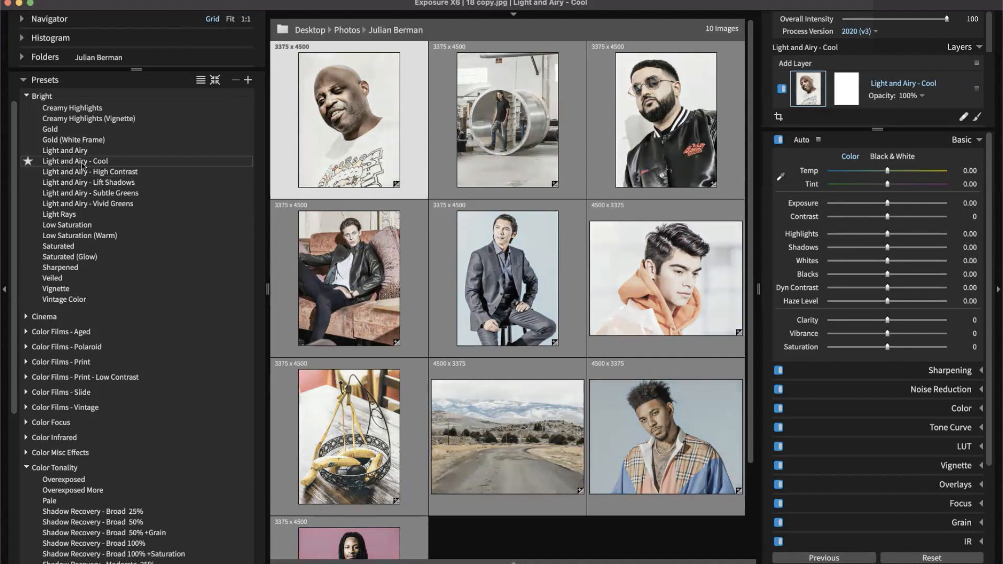
{"action": "left_click", "coordinate": [82, 162]}
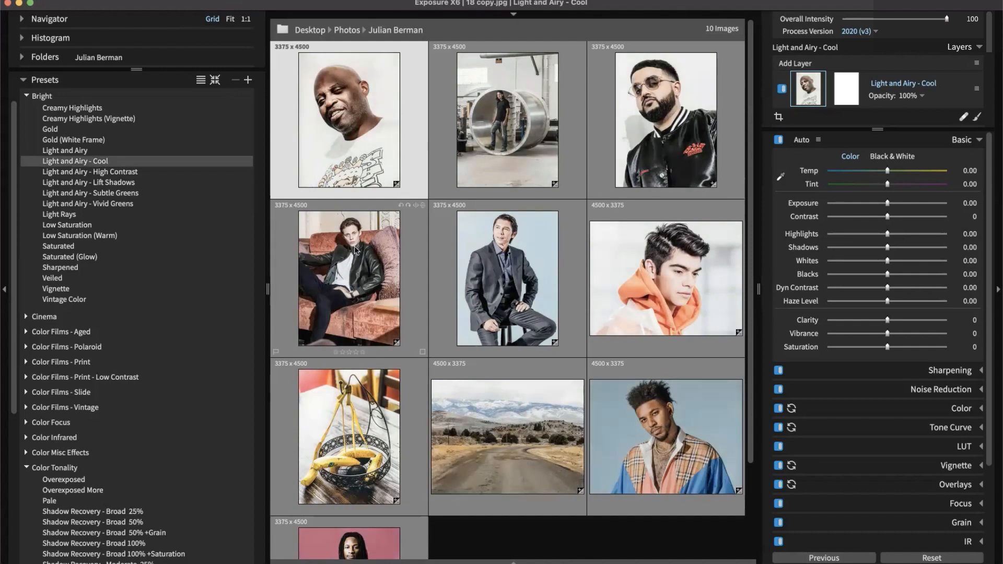
{"action": "scroll", "coordinate": [354, 246], "scroll_direction": "down", "scroll_amount": 3}
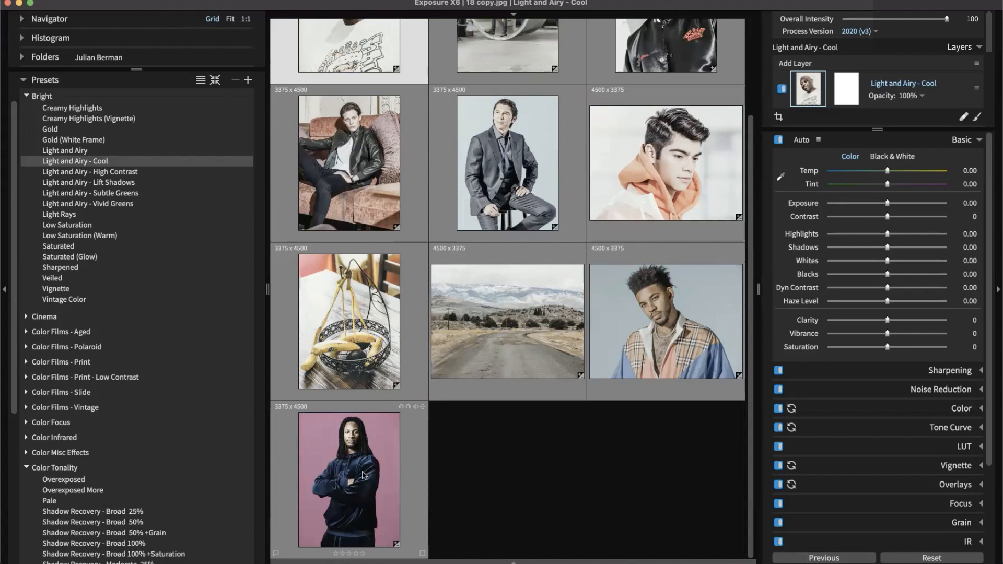
{"action": "scroll", "coordinate": [514, 416], "scroll_direction": "up", "scroll_amount": 2}
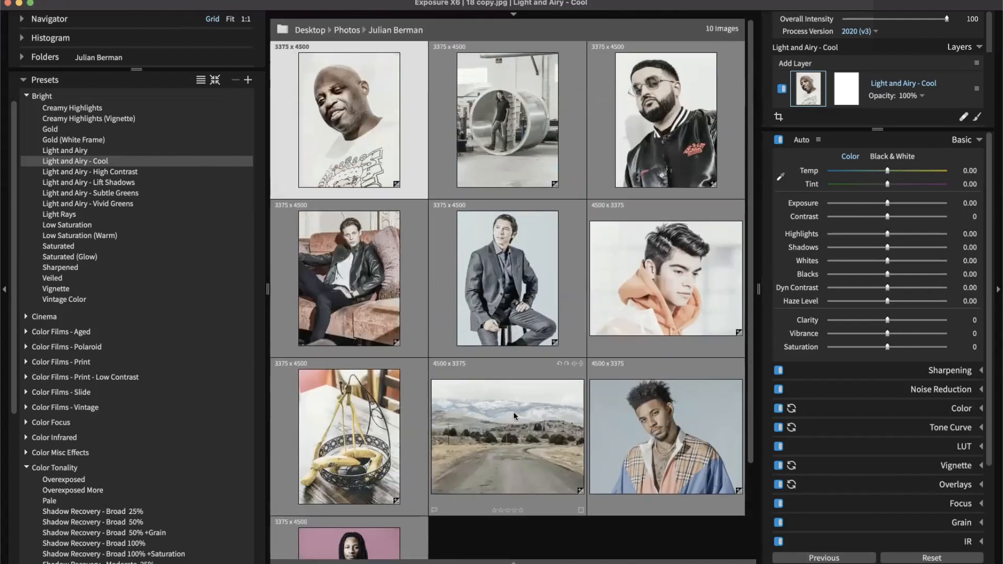
- Look over the edited thumbnails, reset all selected photos to remove the Light and Airy - Cool look, and check the unedited folder
{"action": "scroll", "coordinate": [515, 416], "scroll_direction": "down", "scroll_amount": 3}
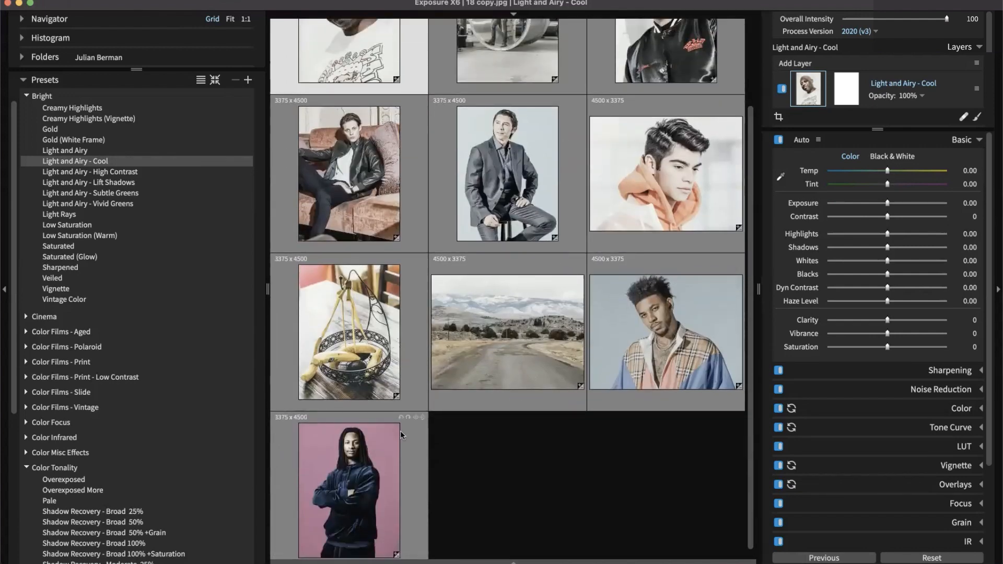
{"action": "scroll", "coordinate": [489, 442], "scroll_direction": "up", "scroll_amount": 3}
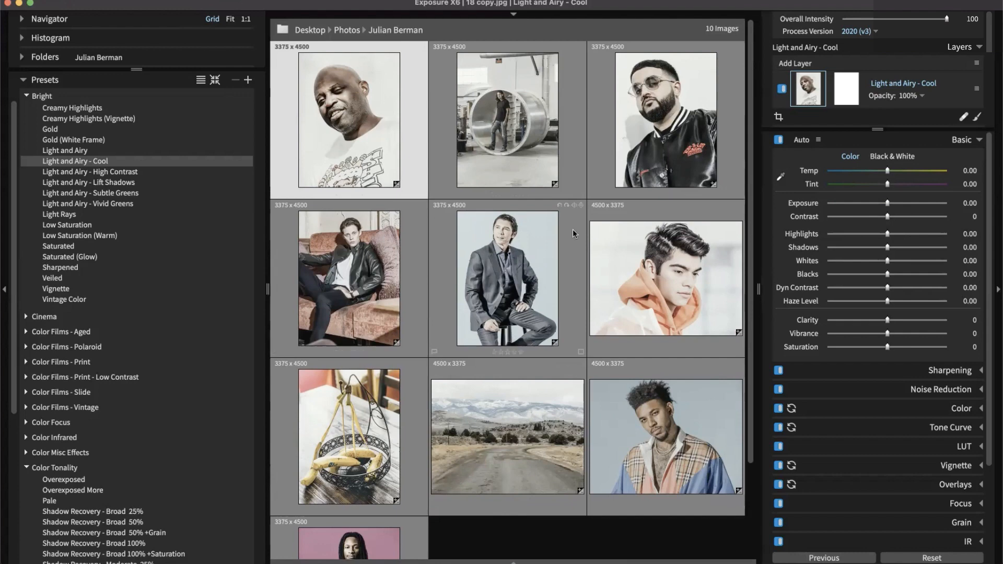
{"action": "left_click", "coordinate": [951, 562]}
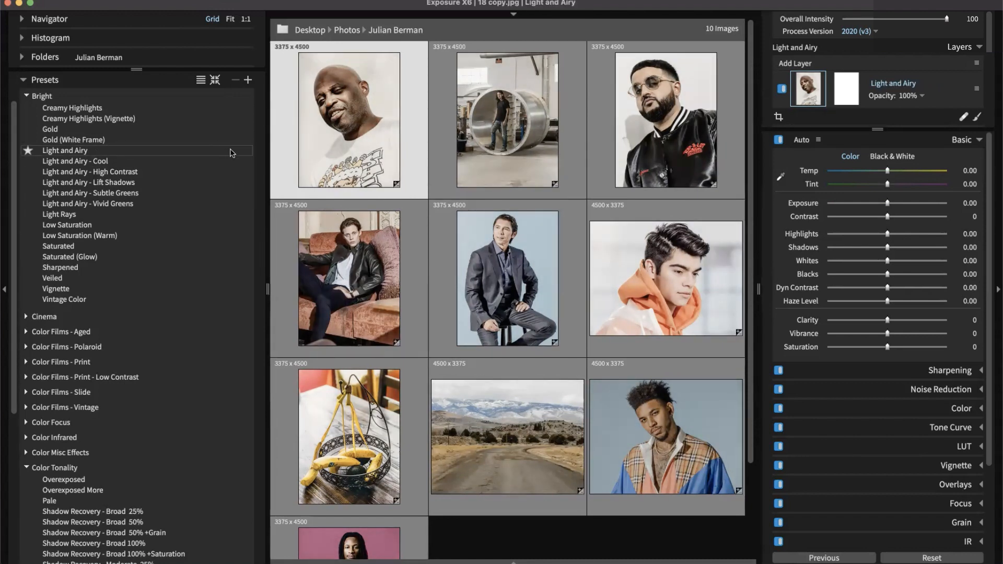
{"action": "scroll", "coordinate": [593, 215], "scroll_direction": "down", "scroll_amount": 5}
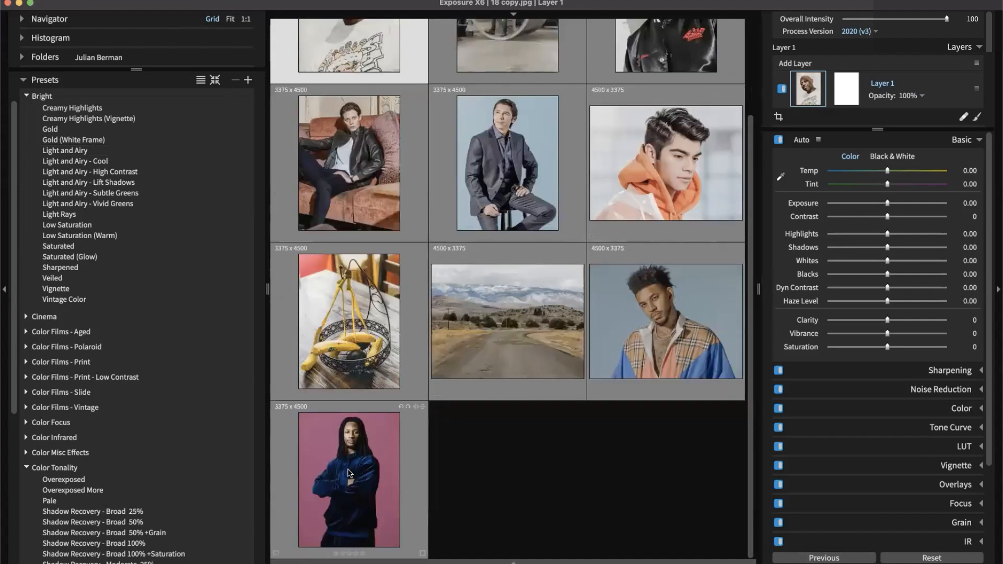
{"action": "scroll", "coordinate": [349, 473], "scroll_direction": "up", "scroll_amount": 5}
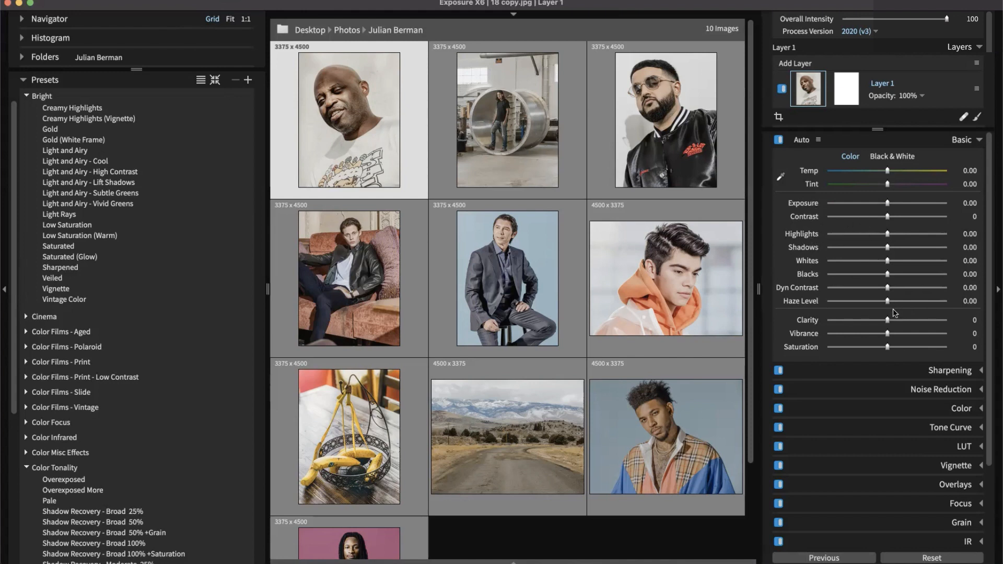
- Adjust the exposure bias in the Auto options and run Auto Enhance on all selected photos
{"action": "left_click", "coordinate": [818, 141]}
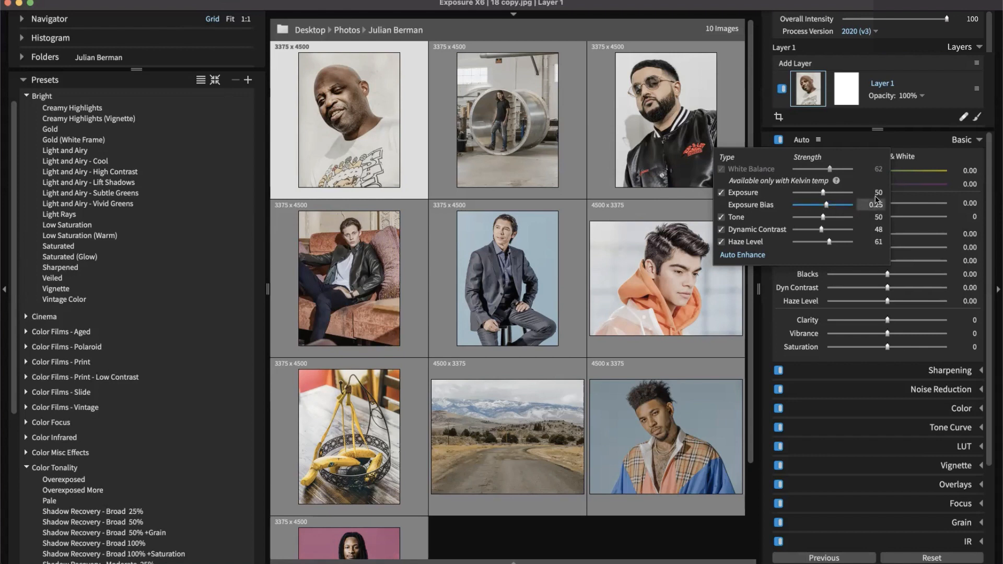
{"action": "double_click", "coordinate": [826, 206]}
{"action": "left_click_drag", "start_coordinate": [823, 205], "coordinate": [825, 205]}
{"action": "left_click", "coordinate": [759, 257]}
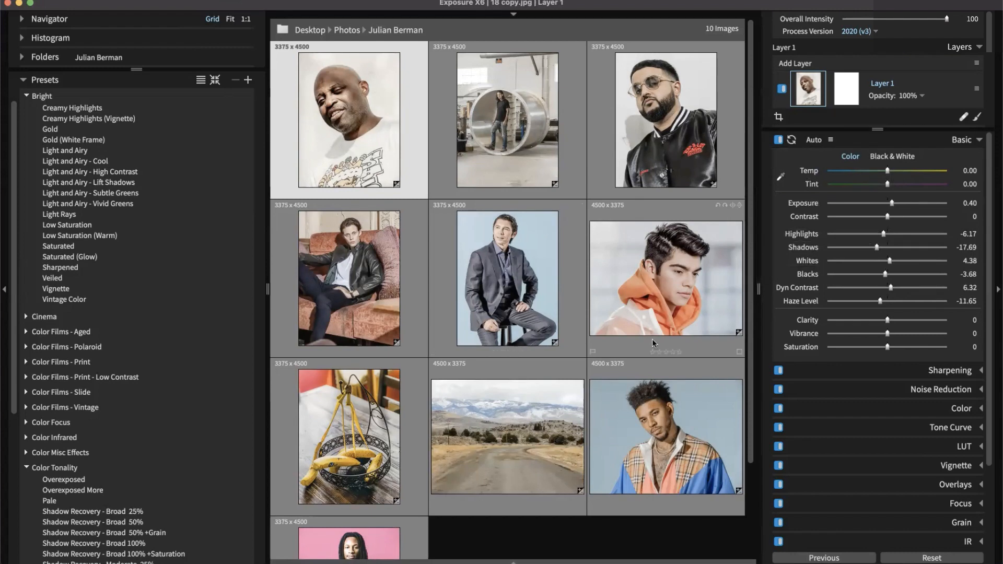
- Enlarge the pink-background portrait, lower its exposure to 0.31, and return to the photo grid
{"action": "scroll", "coordinate": [521, 158], "scroll_direction": "down", "scroll_amount": 3}
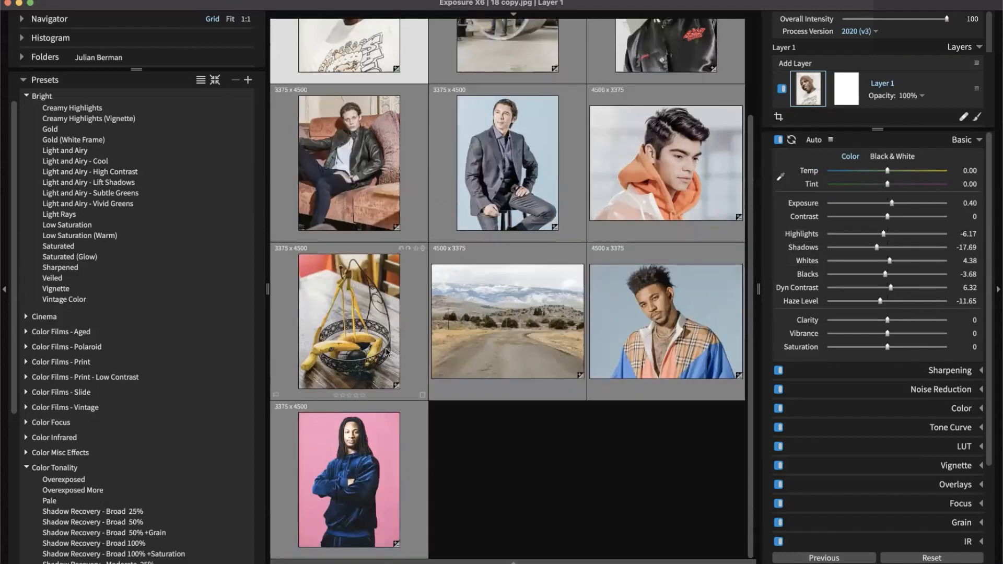
{"action": "left_click", "coordinate": [336, 474]}
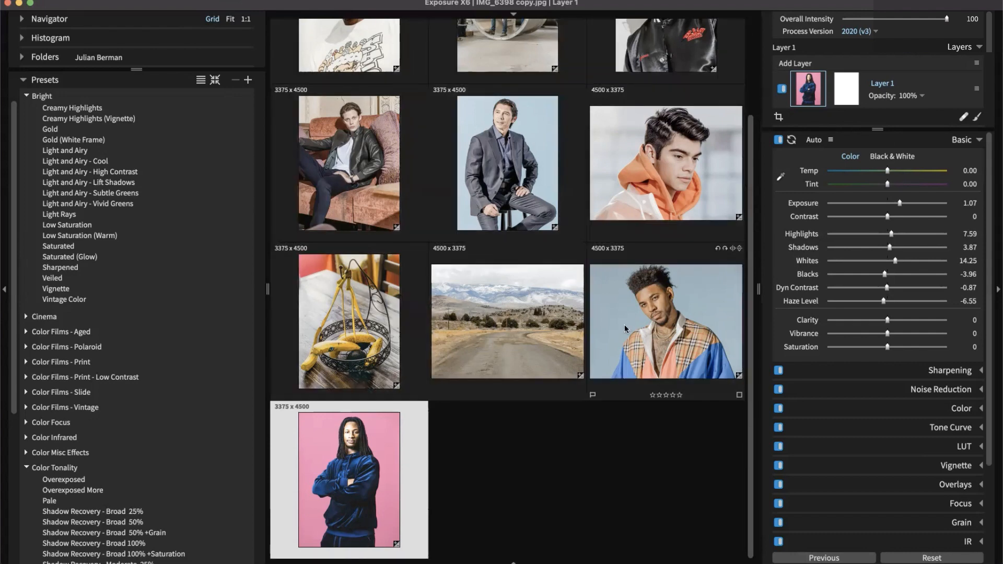
{"action": "double_click", "coordinate": [376, 470]}
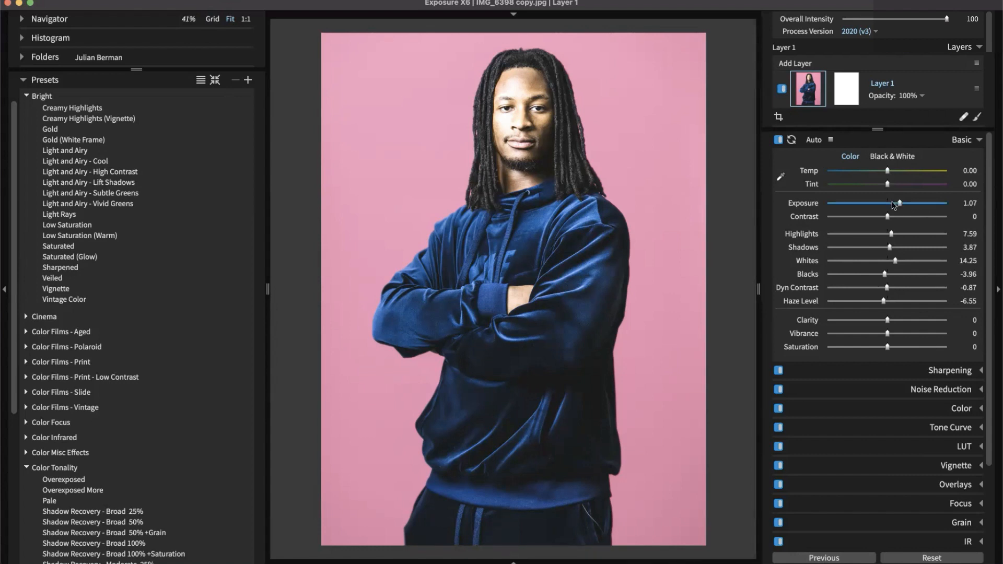
{"action": "left_click_drag", "start_coordinate": [898, 203], "coordinate": [891, 205]}
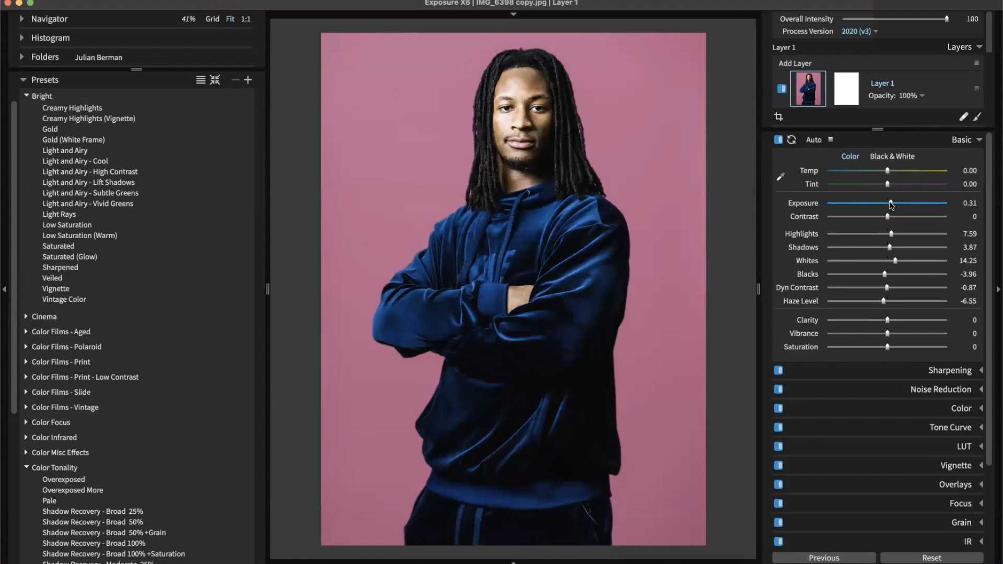
{"action": "key", "text": "g"}
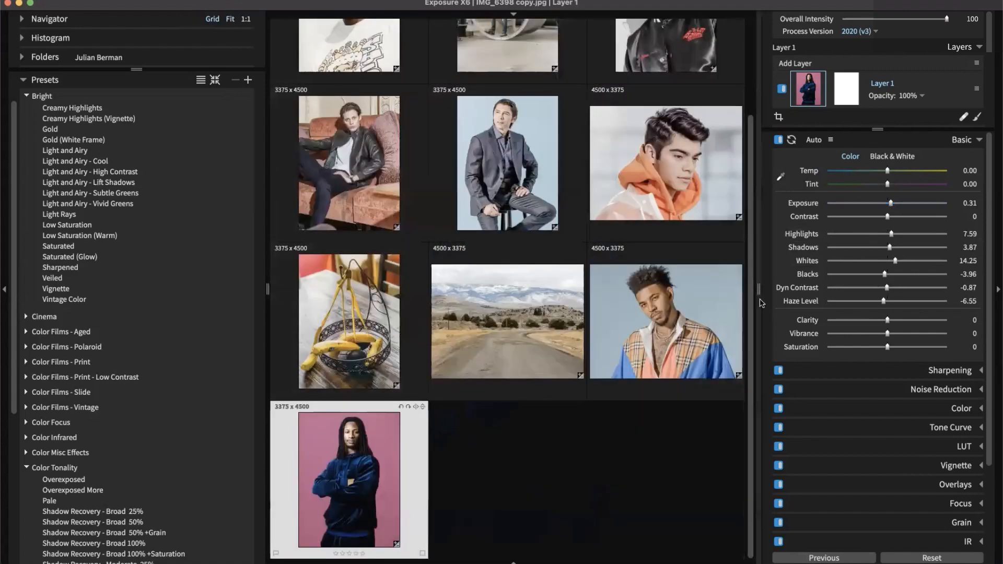
- Review the auto-enhanced photos one by one at full size, from the white T-shirt portrait to the banana basket, and return to the grid
{"action": "scroll", "coordinate": [661, 353], "scroll_direction": "up", "scroll_amount": 3}
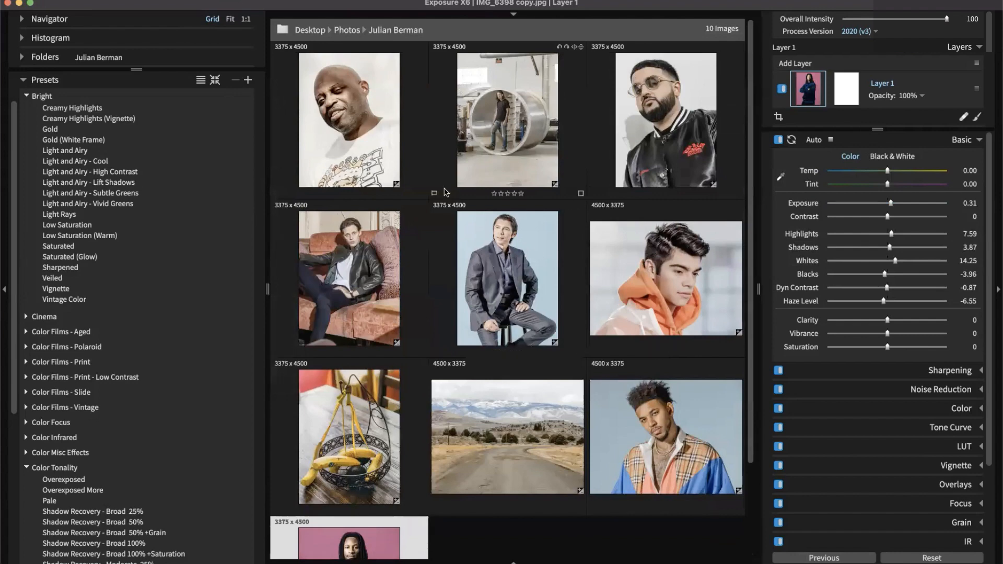
{"action": "double_click", "coordinate": [366, 145]}
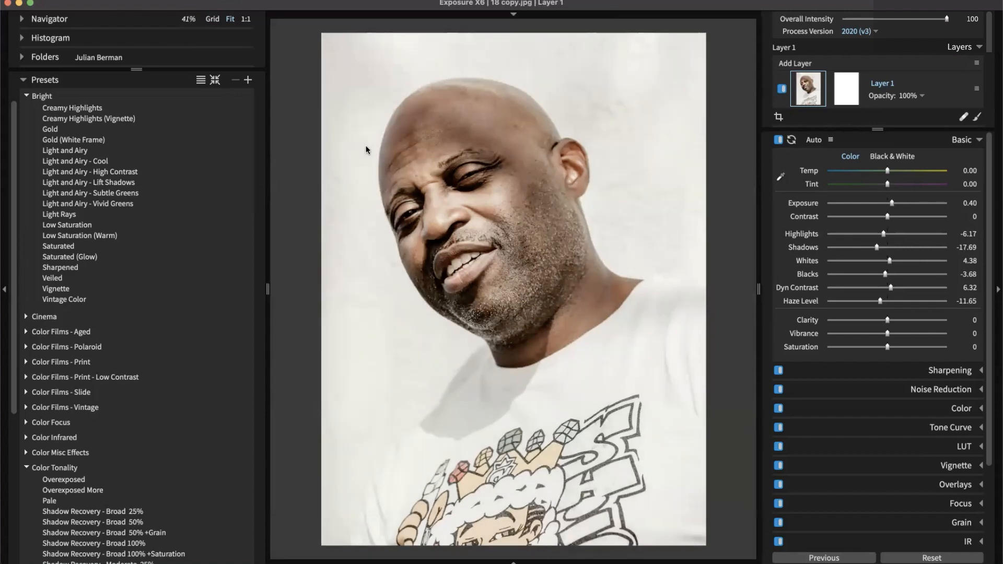
{"action": "key", "text": "Right"}
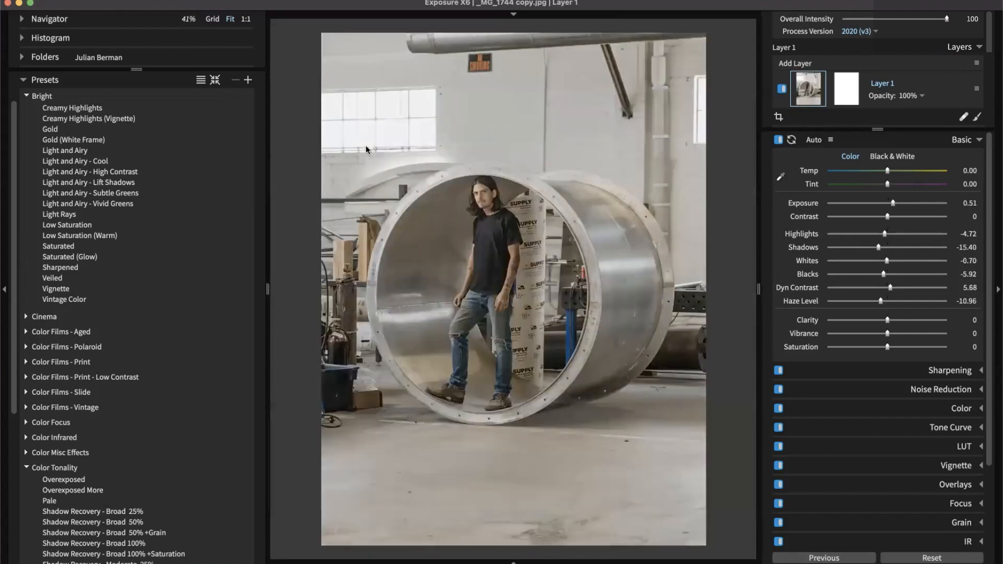
{"action": "key", "text": "Right"}
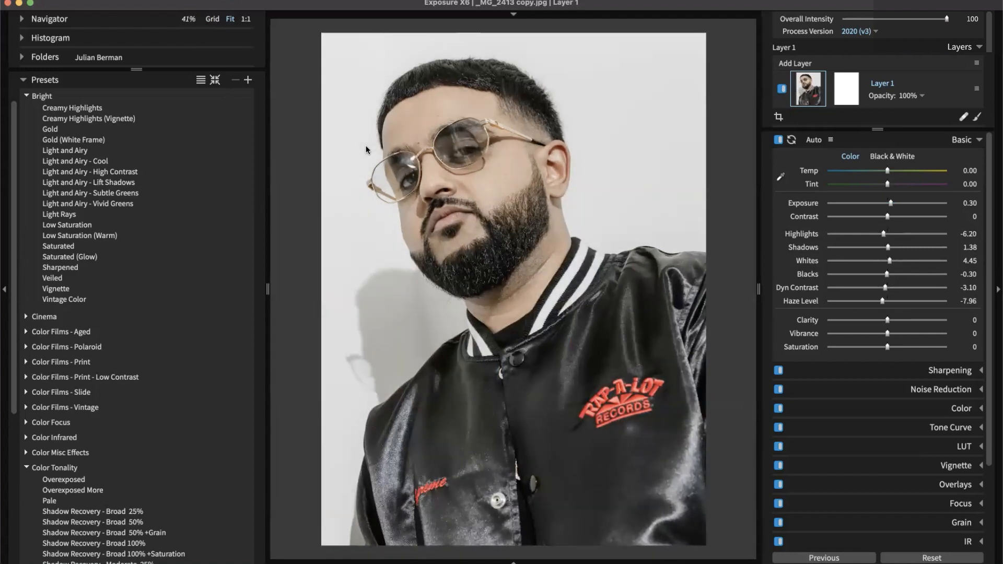
{"action": "key", "text": "Right"}
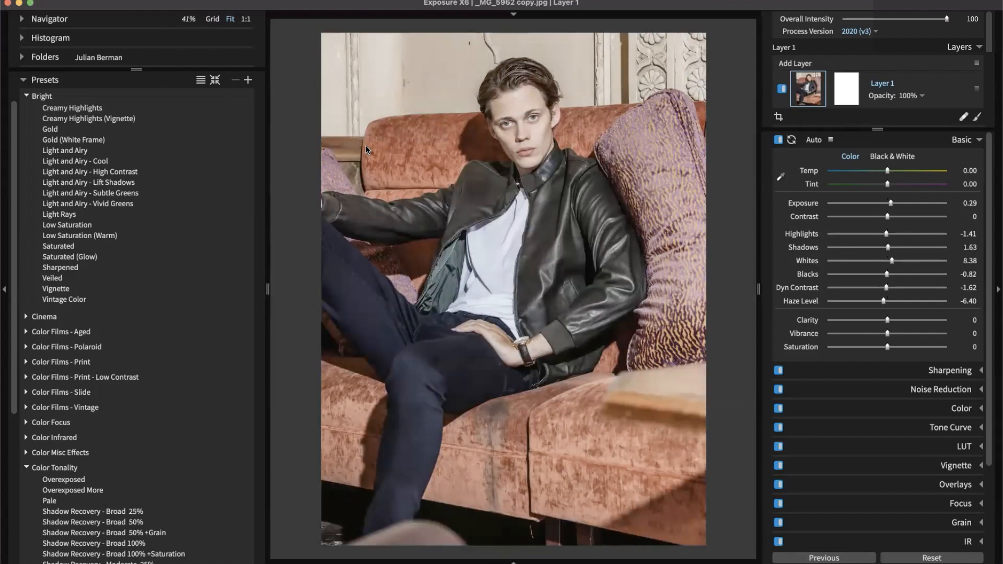
{"action": "key", "text": "Right"}
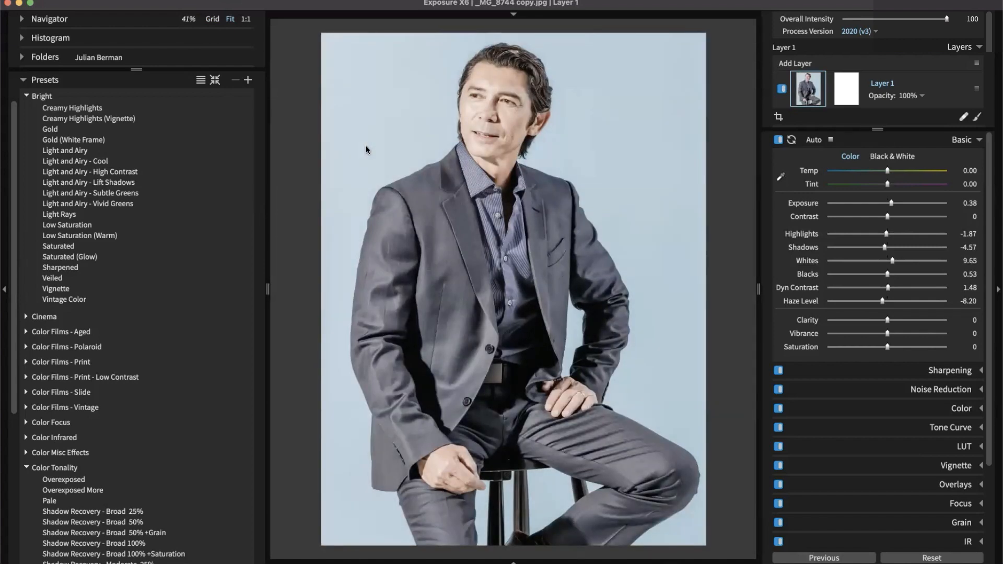
{"action": "key", "text": "Right"}
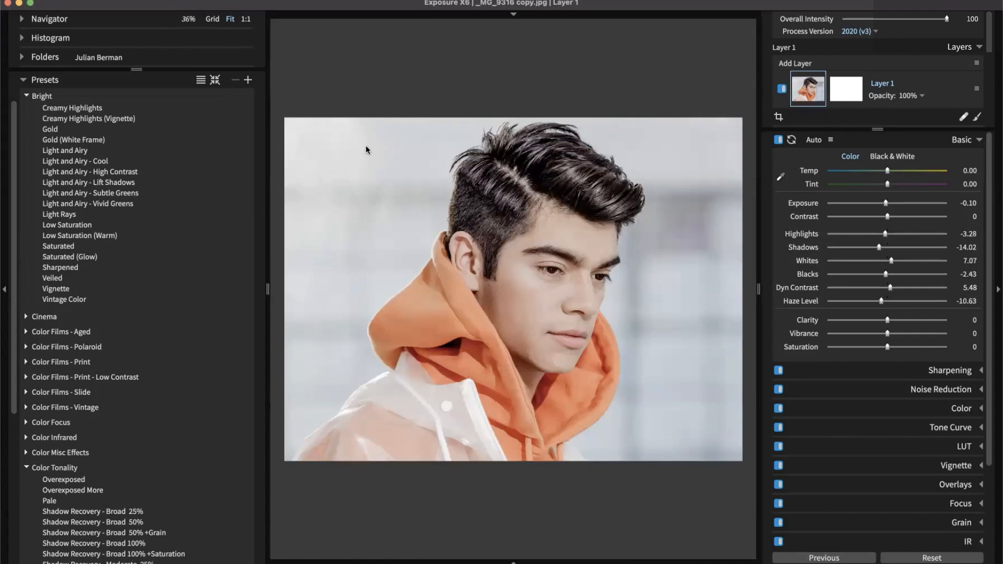
{"action": "key", "text": "Right"}
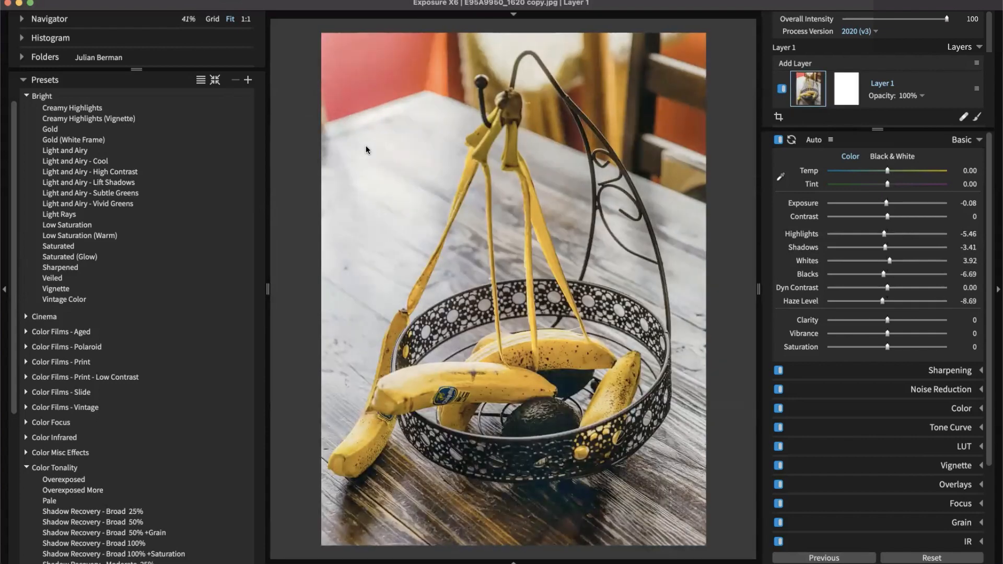
{"action": "key", "text": "g"}
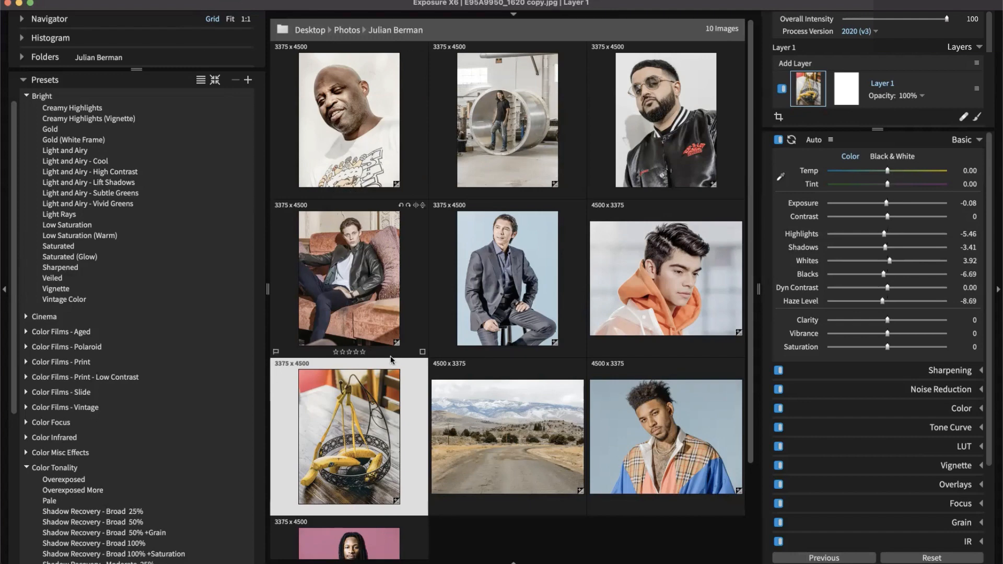
- Select every photo with the pink-background portrait as the active image, and enlarge the layers area to show the whole layer
{"action": "left_click", "coordinate": [481, 537]}
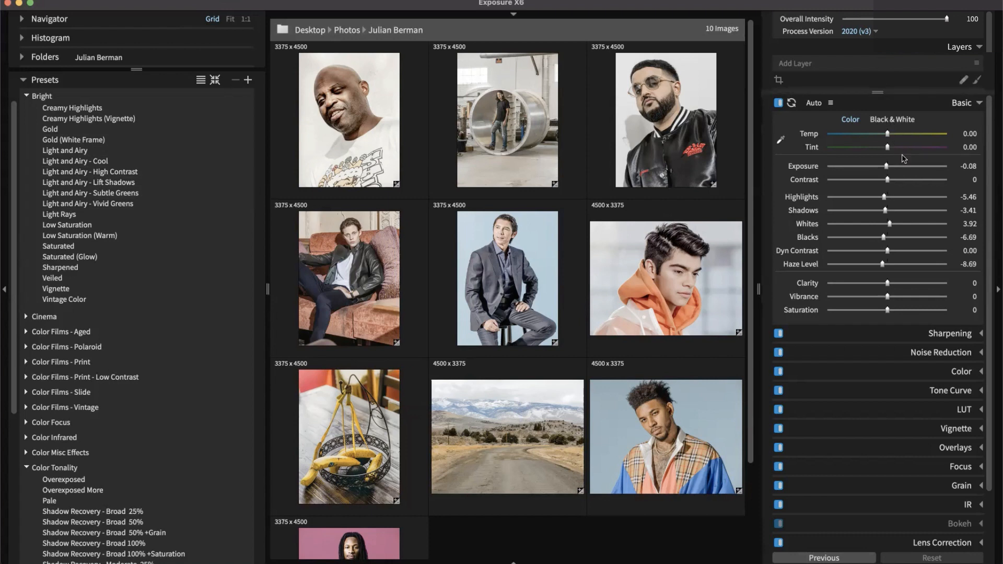
{"action": "scroll", "coordinate": [960, 55], "scroll_direction": "down", "scroll_amount": 1}
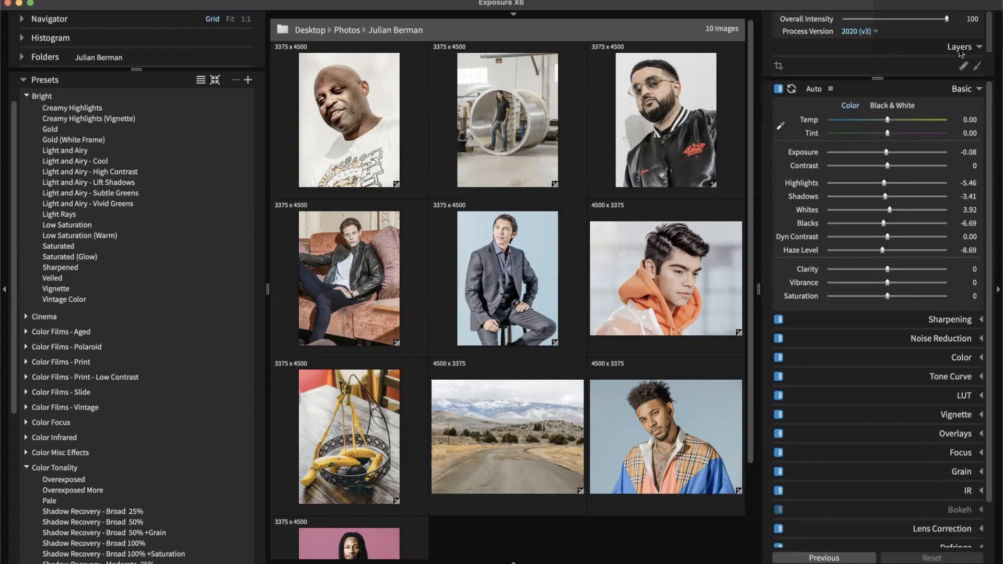
{"action": "left_click", "coordinate": [363, 547]}
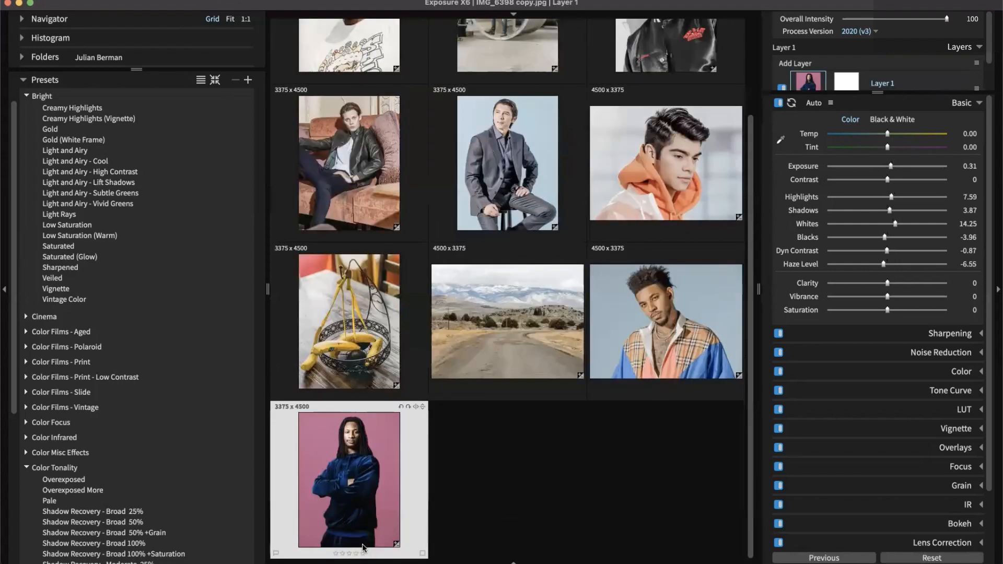
{"action": "key", "text": "super+a"}
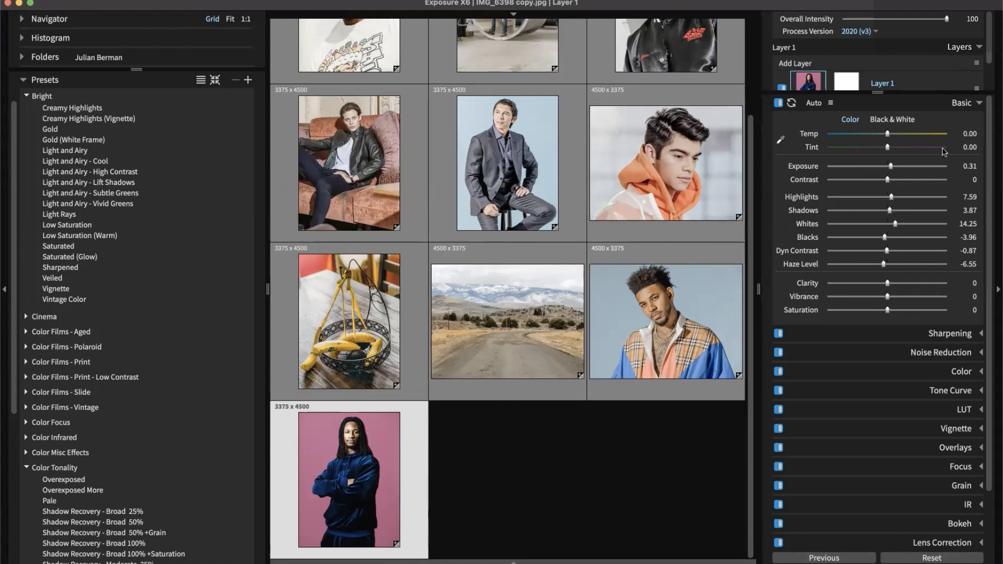
{"action": "left_click_drag", "start_coordinate": [943, 92], "coordinate": [943, 127]}
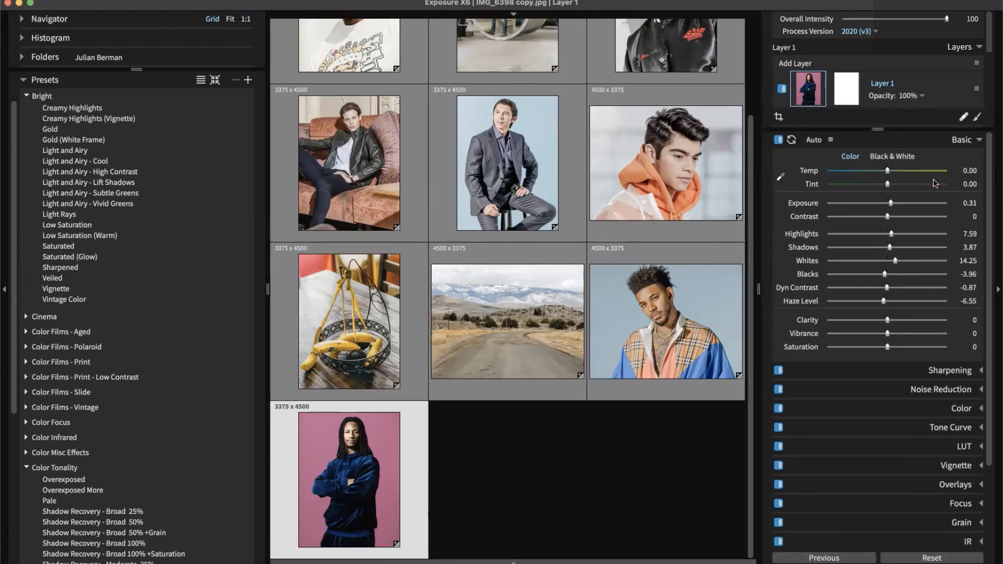
- Preview the Light and Airy - Vivid Greens, Light Rays, Low Saturation (Warm), Saturated and Low Saturation presets on all selected photos
{"action": "left_click", "coordinate": [112, 204]}
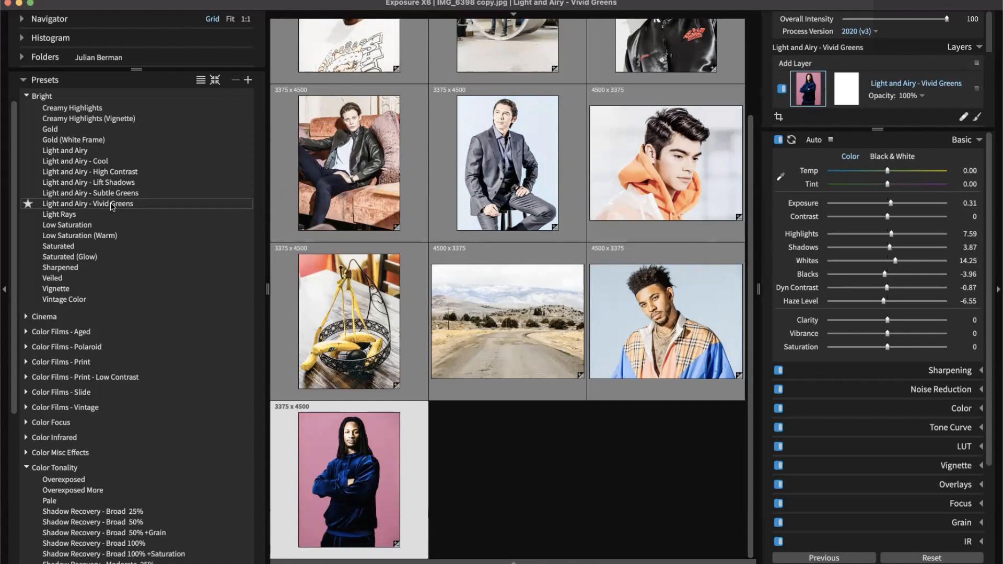
{"action": "left_click", "coordinate": [110, 215]}
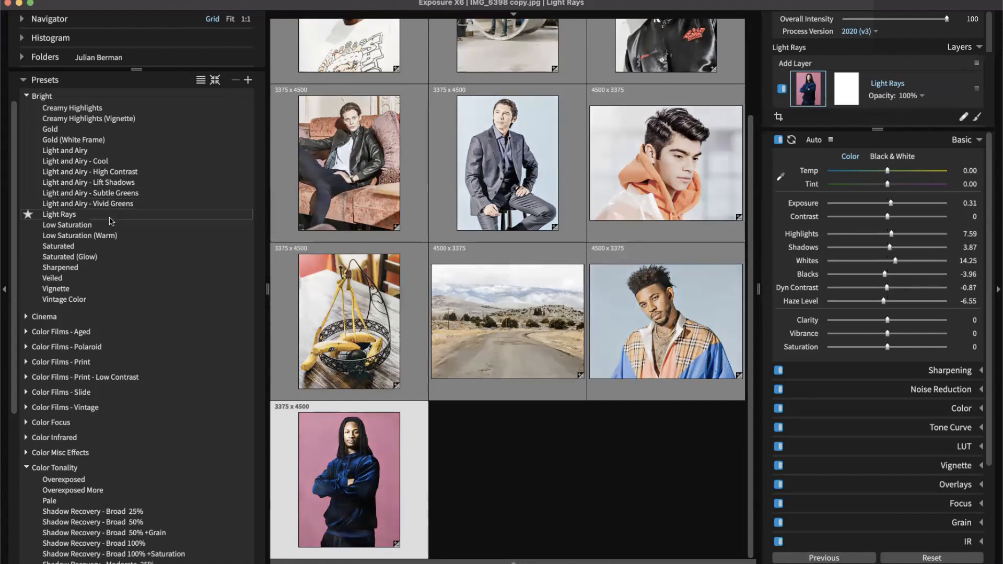
{"action": "left_click", "coordinate": [109, 236]}
{"action": "left_click", "coordinate": [95, 246]}
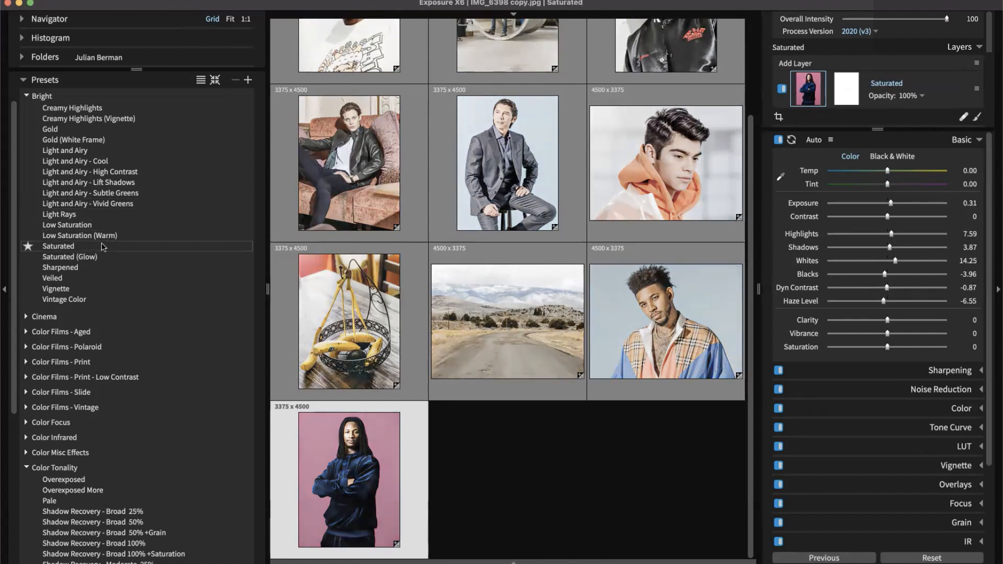
{"action": "left_click", "coordinate": [96, 225]}
- Compare the Light and Airy presets from the base look through Lift Shadows, and apply Light and Airy - Subtle Greens to all selected photos
{"action": "left_click", "coordinate": [97, 151]}
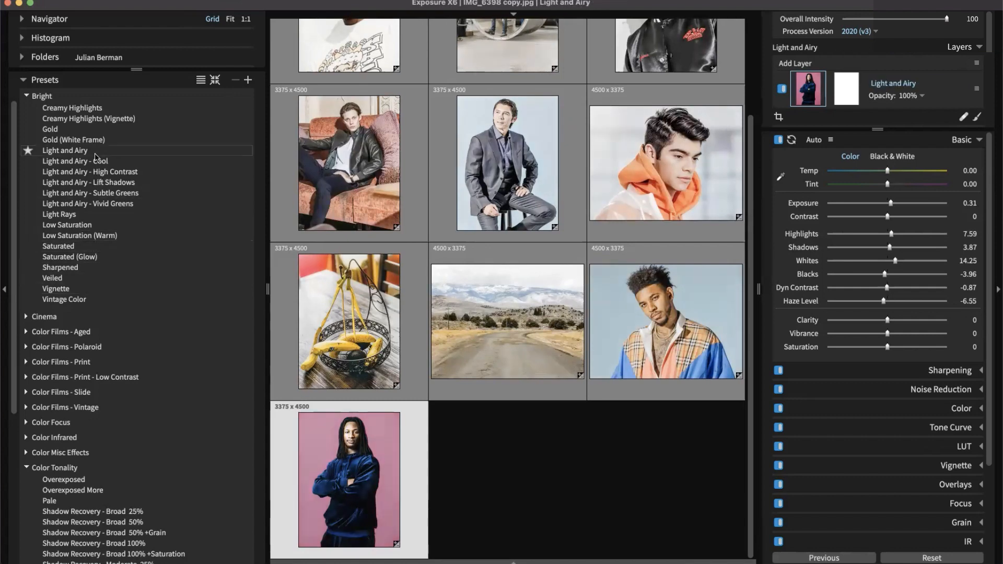
{"action": "left_click", "coordinate": [97, 161]}
{"action": "left_click", "coordinate": [103, 172]}
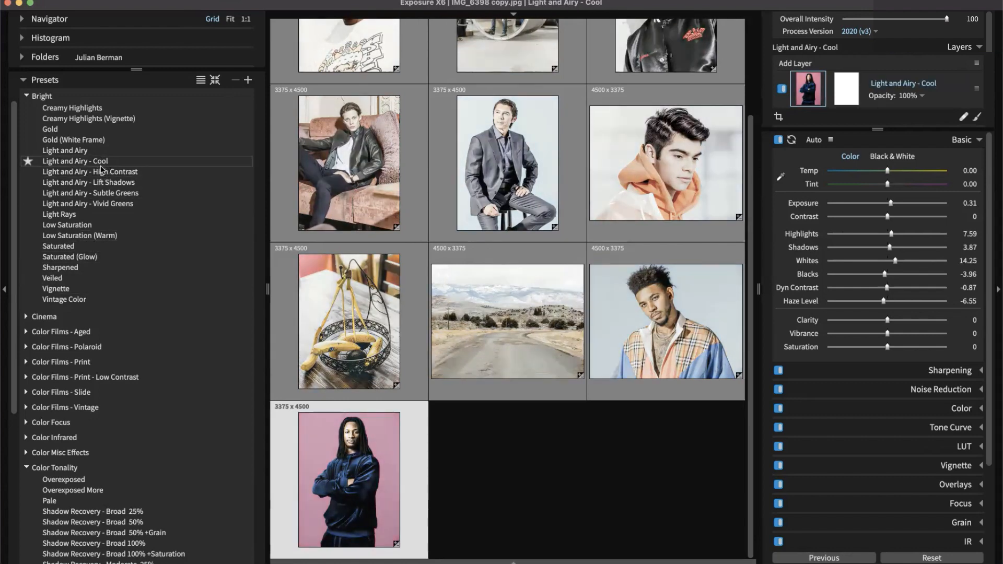
{"action": "left_click", "coordinate": [108, 183]}
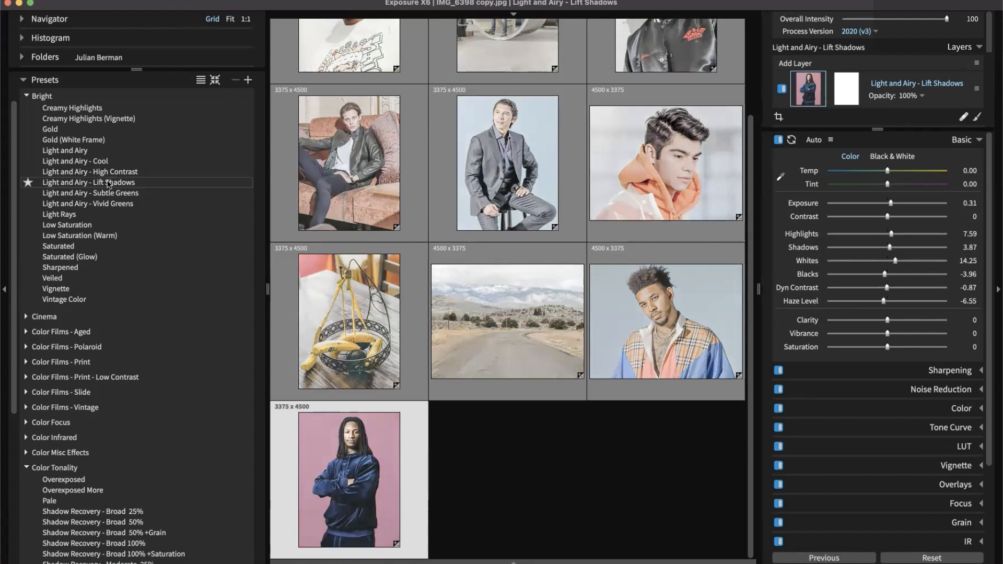
{"action": "left_click", "coordinate": [112, 193]}
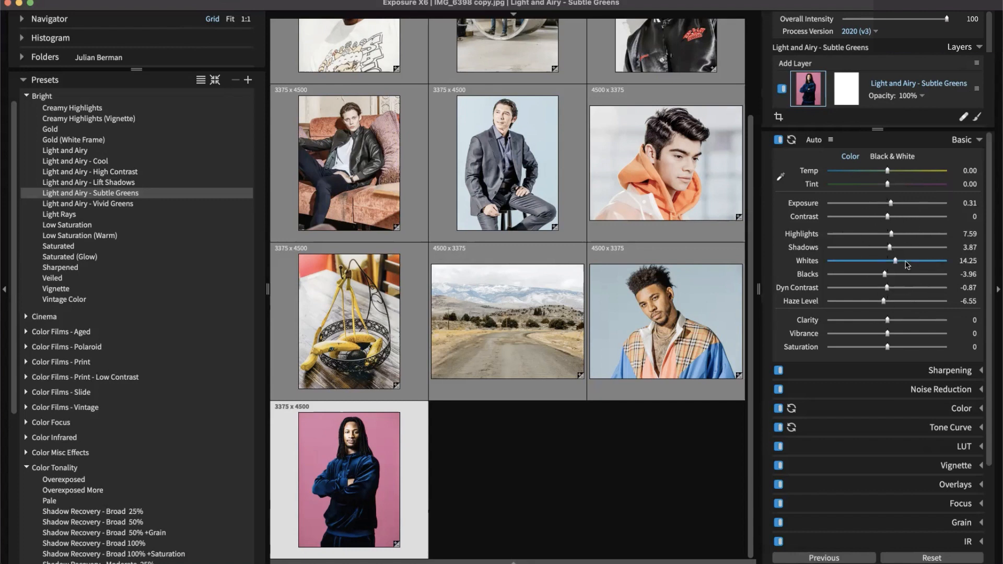
- Examine the tone curve settings that the Light and Airy - Subtle Greens preset uses, and close that section
{"action": "scroll", "coordinate": [915, 303], "scroll_direction": "down", "scroll_amount": 2}
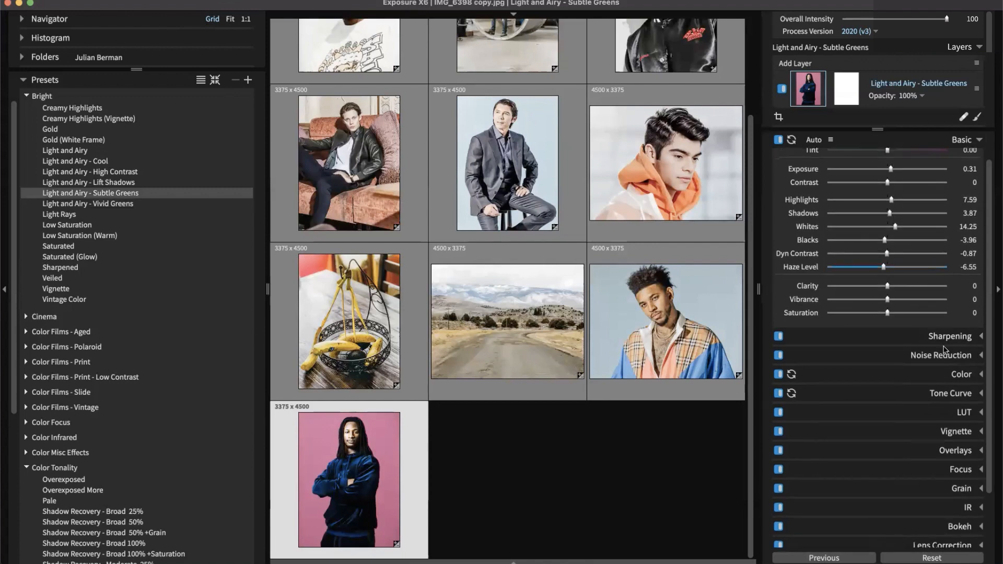
{"action": "left_click", "coordinate": [955, 393]}
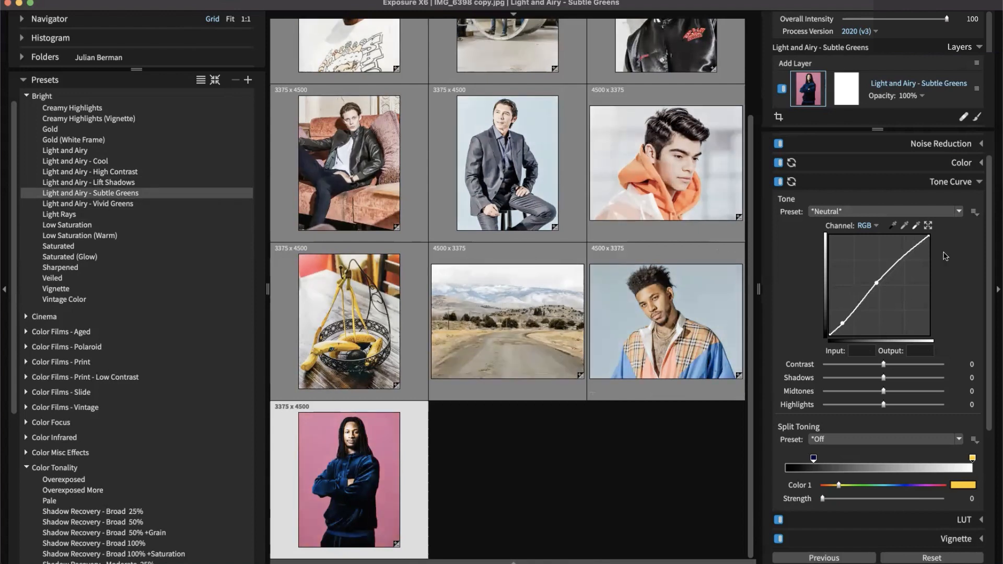
{"action": "left_click", "coordinate": [954, 184]}
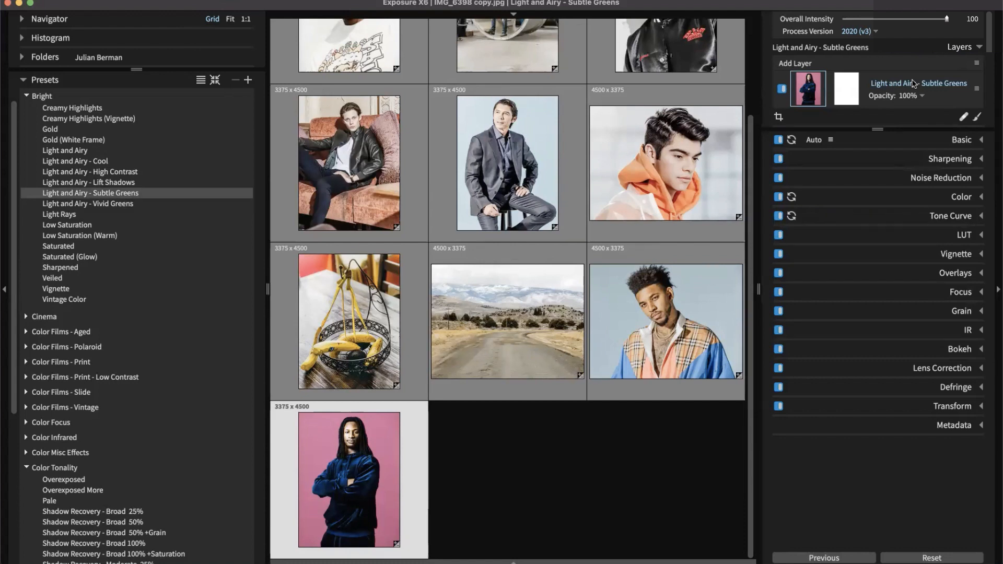
- Undo the applied preset on the selected photos, and rename the auto-enhanced layer as basic
{"action": "key", "text": "super+z"}
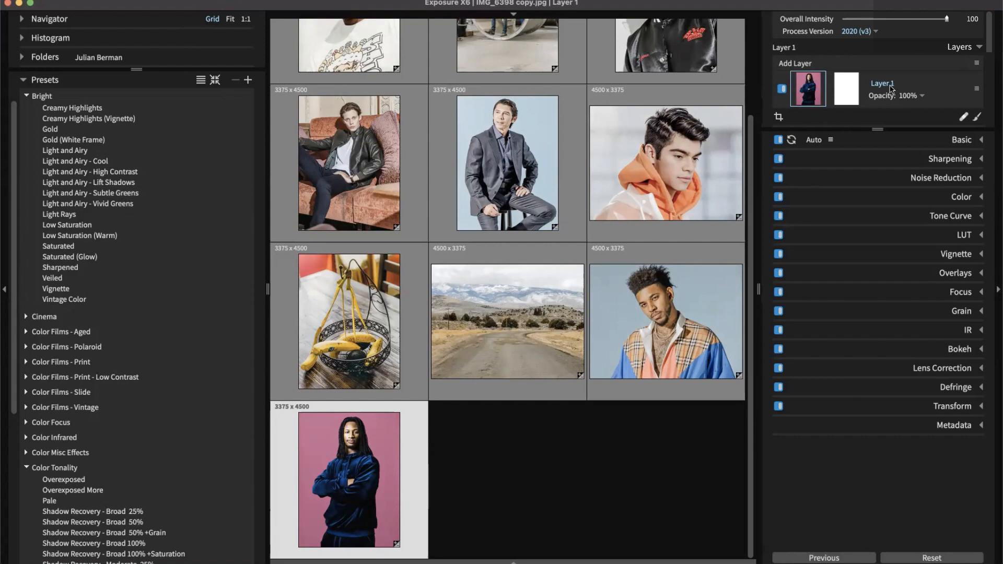
{"action": "right_click", "coordinate": [891, 88]}
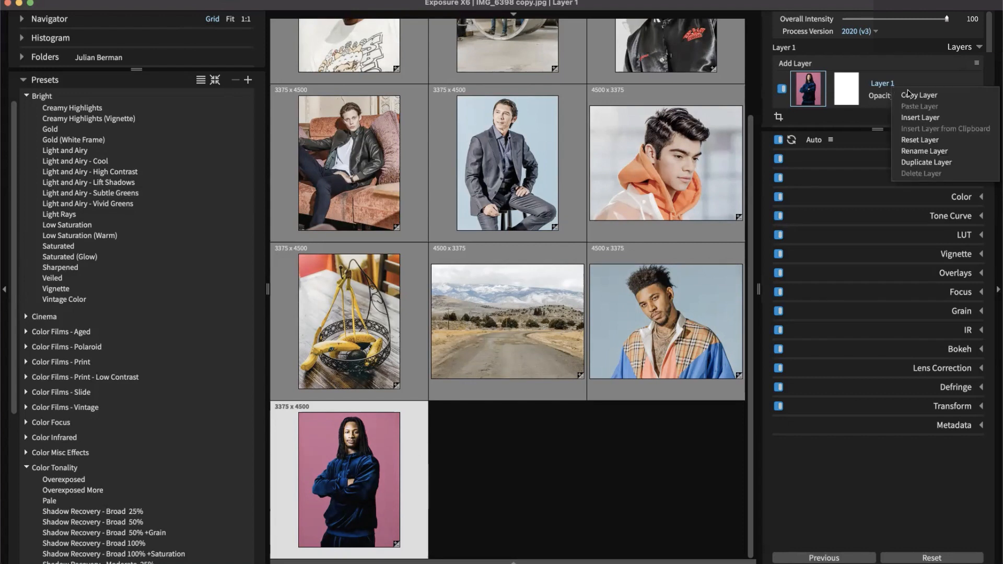
{"action": "left_click", "coordinate": [931, 150]}
{"action": "type", "text": "basic"}
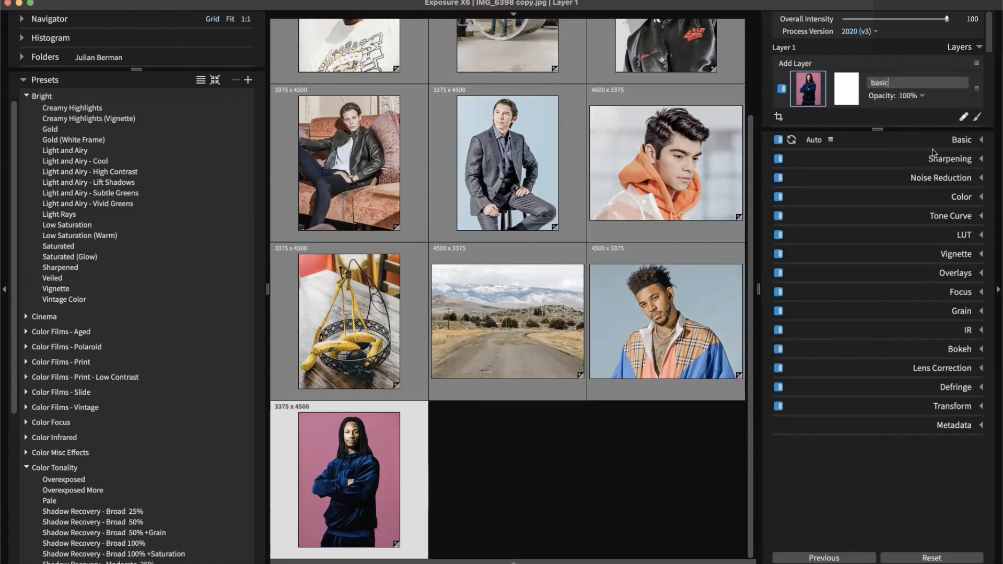
{"action": "key", "text": "Return"}
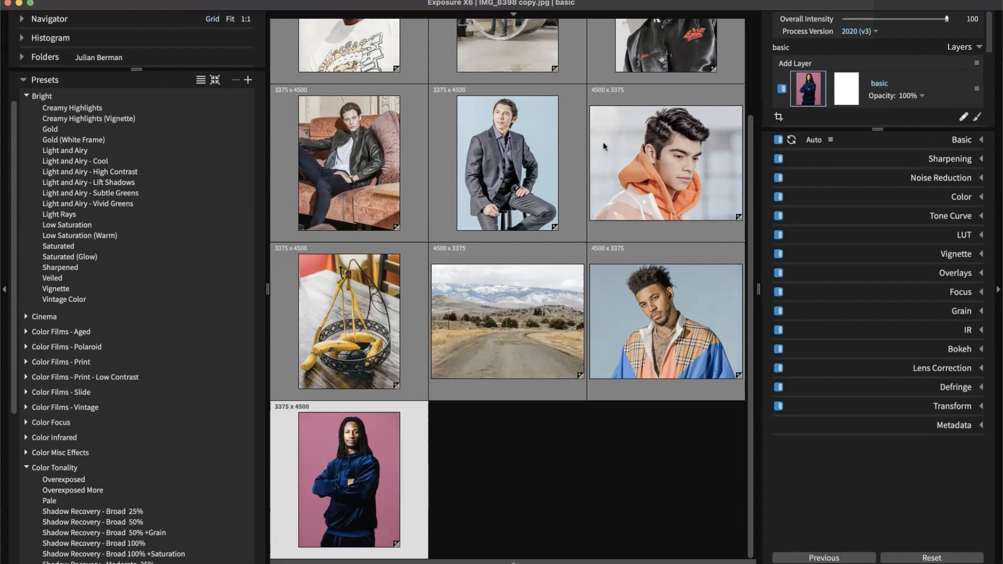
- Add the Light and Airy - Subtle Greens preset as a new layer above basic, and enlarge the layers area to show both layers
{"action": "left_click", "coordinate": [114, 205]}
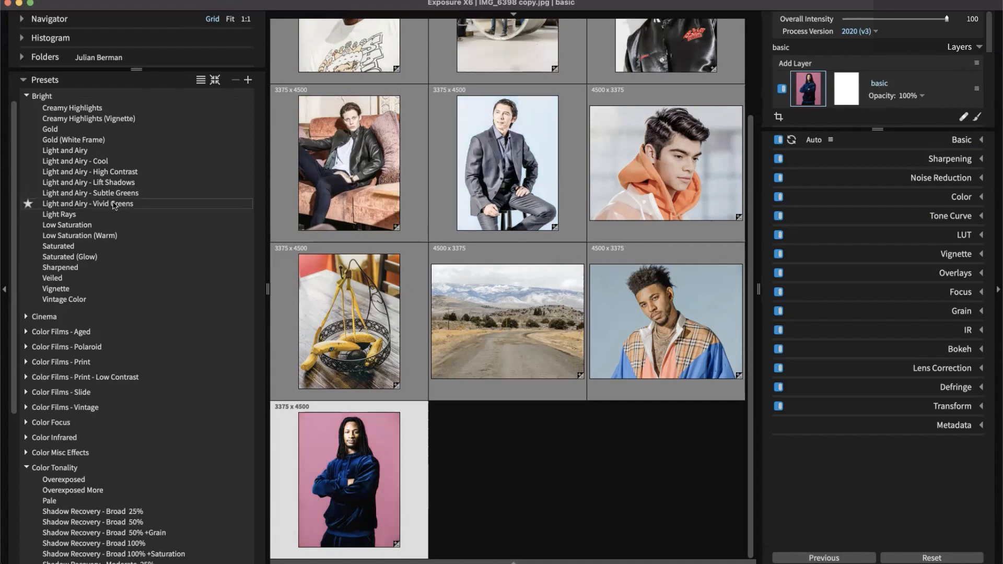
{"action": "left_click", "coordinate": [114, 192]}
{"action": "left_click_drag", "start_coordinate": [114, 192], "coordinate": [793, 64]}
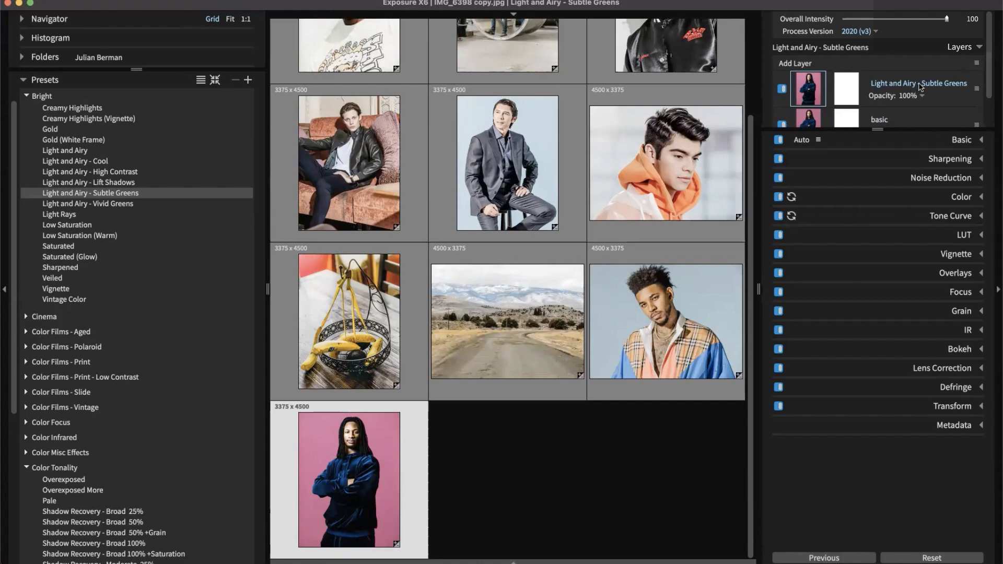
{"action": "left_click_drag", "start_coordinate": [906, 127], "coordinate": [901, 165]}
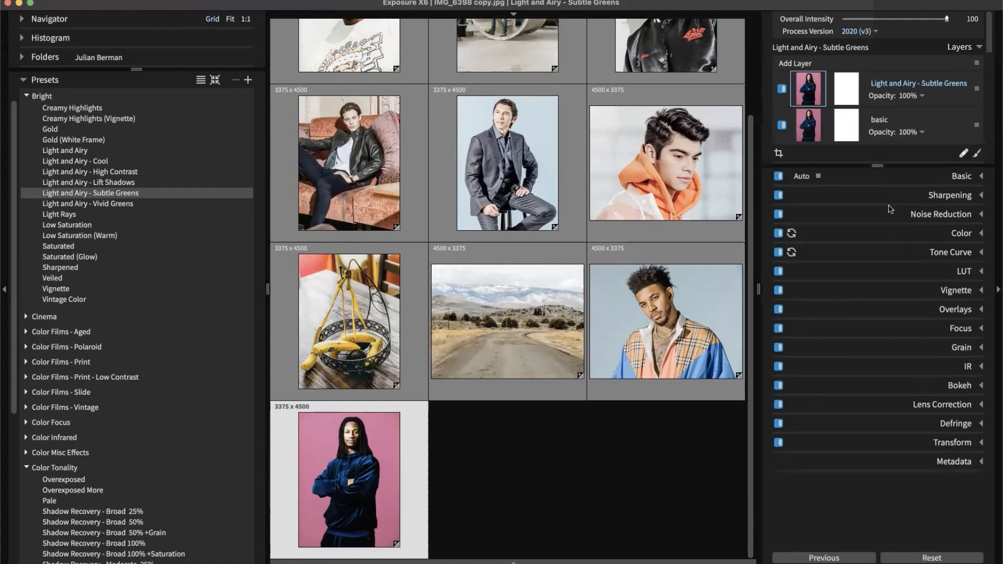
- Check the layer stacks of the orange-hoodie portrait and the white T-shirt portrait in the grid
{"action": "scroll", "coordinate": [609, 288], "scroll_direction": "up", "scroll_amount": 3}
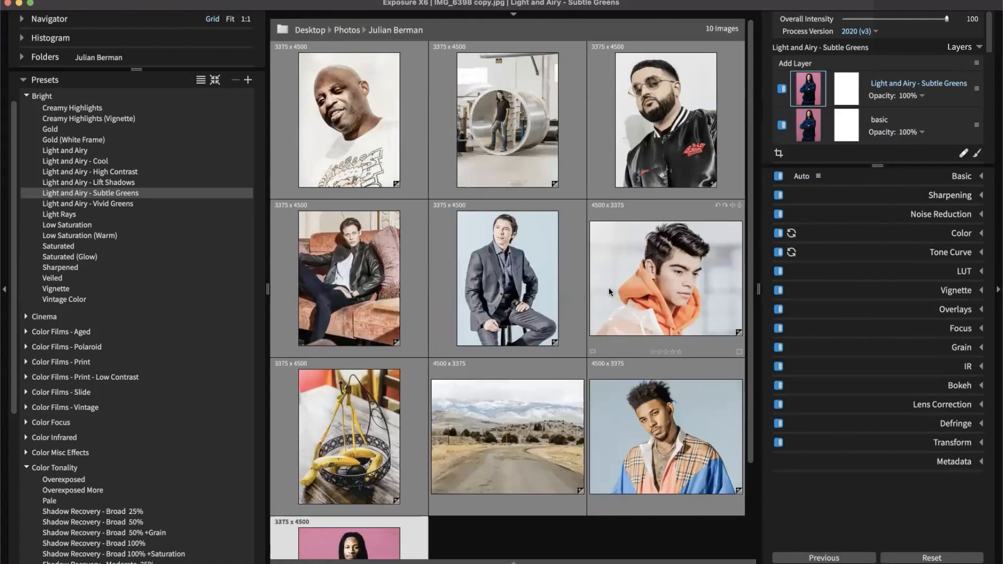
{"action": "left_click", "coordinate": [656, 294]}
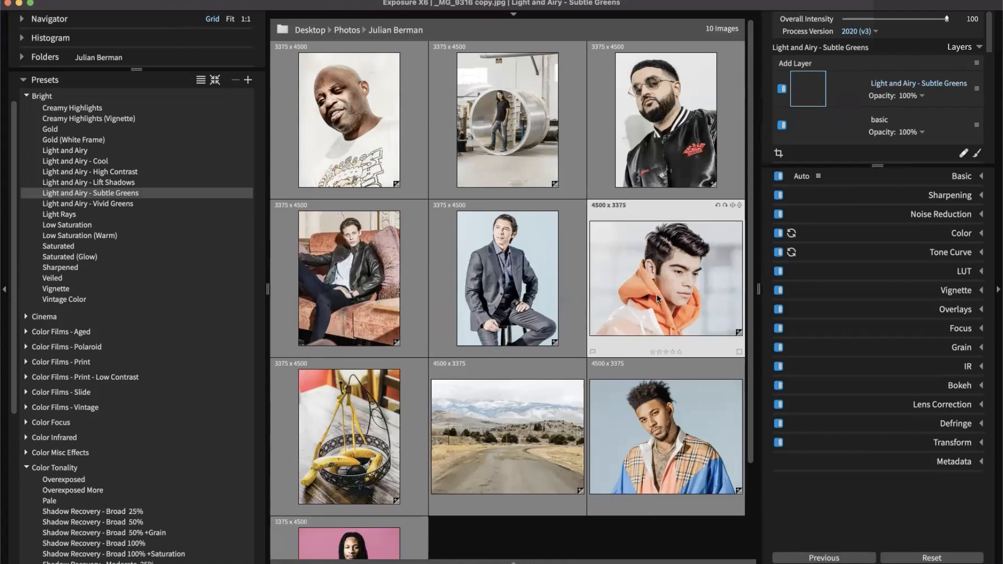
{"action": "left_click", "coordinate": [377, 173]}
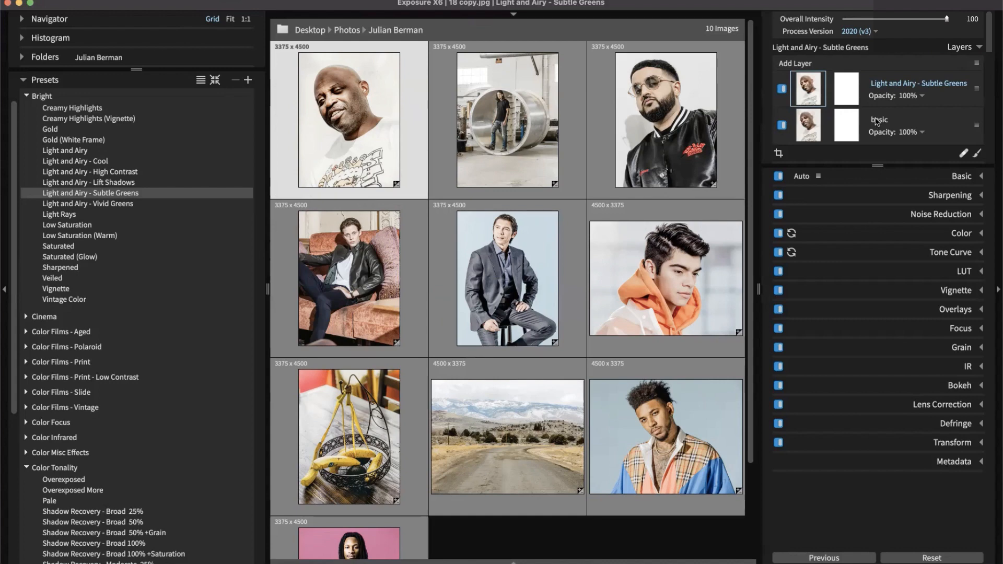
{"action": "scroll", "coordinate": [499, 128], "scroll_direction": "down", "scroll_amount": 1}
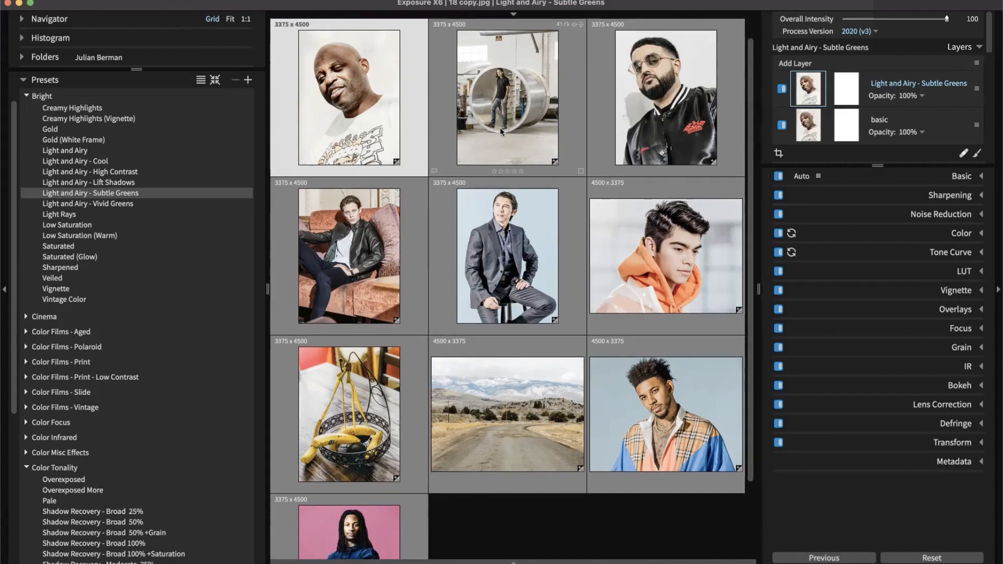
- Open the white T-shirt portrait at full size, and dismiss the multiple-image editing notice
{"action": "double_click", "coordinate": [370, 109]}
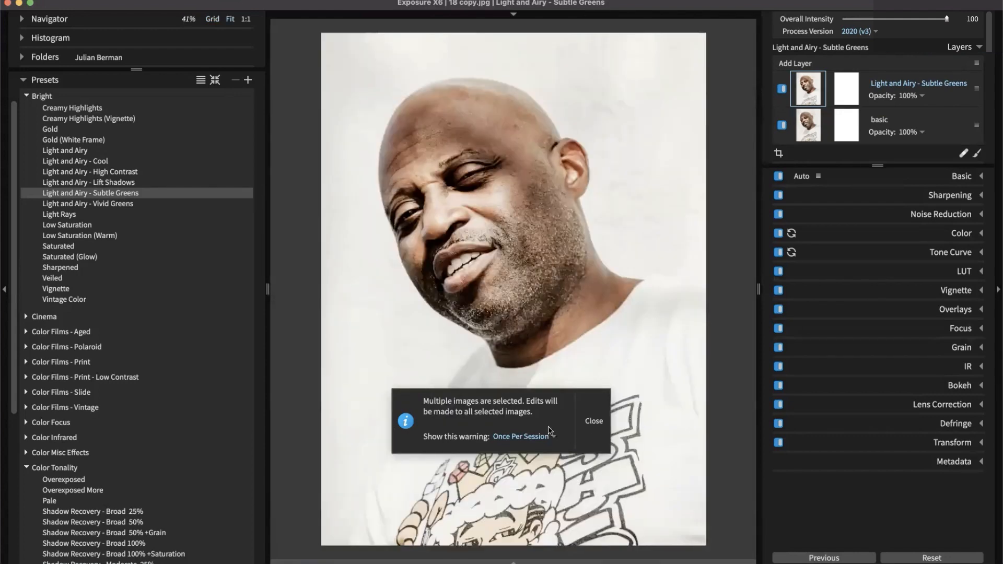
{"action": "left_click_drag", "start_coordinate": [520, 401], "coordinate": [559, 422]}
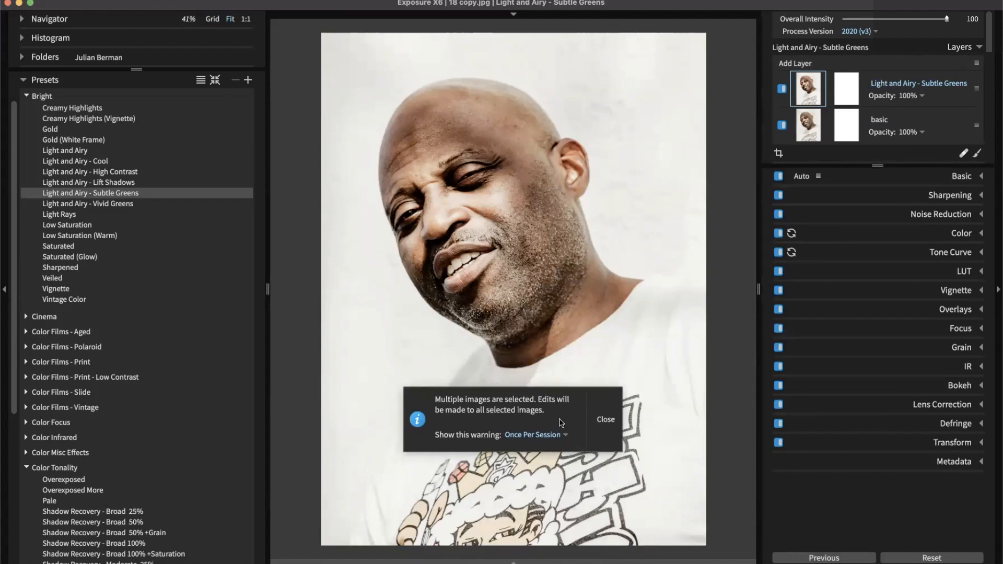
{"action": "left_click", "coordinate": [609, 424]}
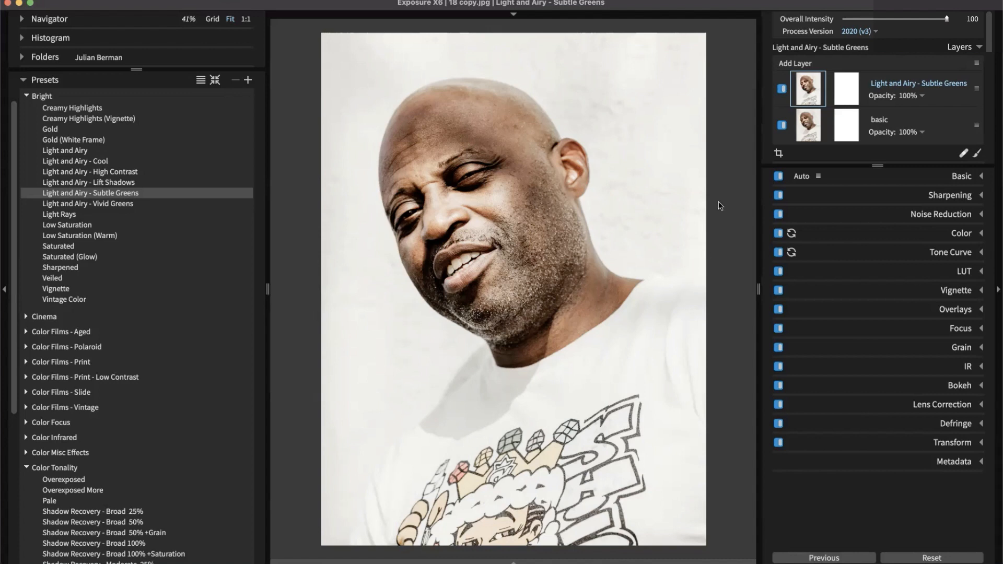
- Toggle the Light and Airy - Subtle Greens layer to compare its effect, and set the layer's opacity to 74%
{"action": "left_click", "coordinate": [782, 90]}
{"action": "left_click", "coordinate": [782, 89]}
{"action": "left_click", "coordinate": [914, 101]}
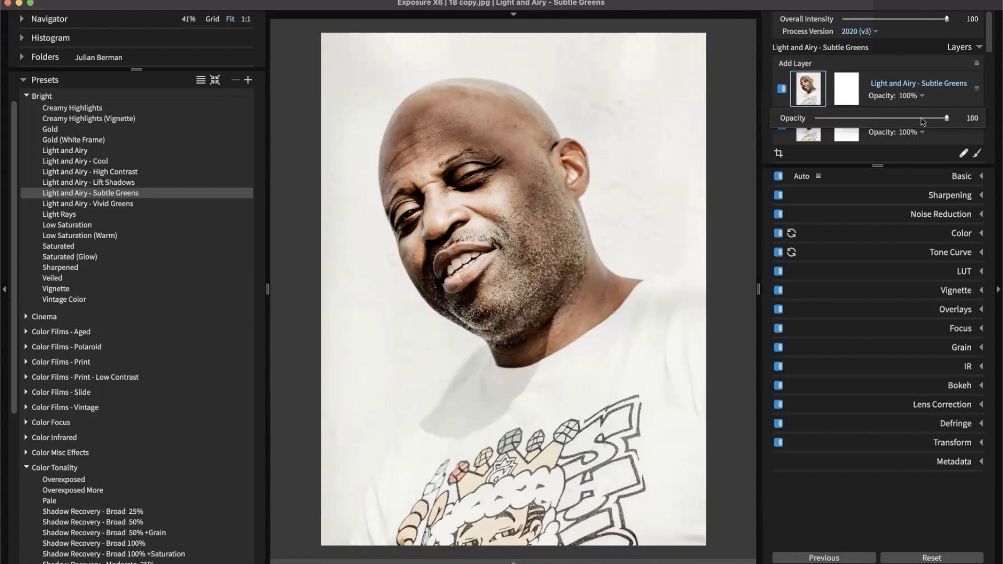
{"action": "left_click_drag", "start_coordinate": [923, 121], "coordinate": [914, 120]}
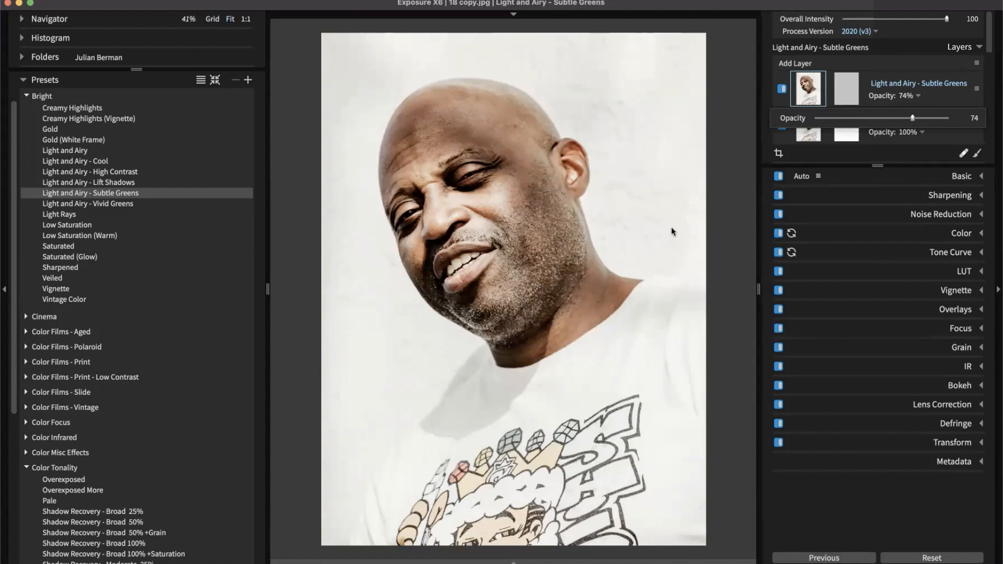
{"action": "left_click", "coordinate": [902, 72]}
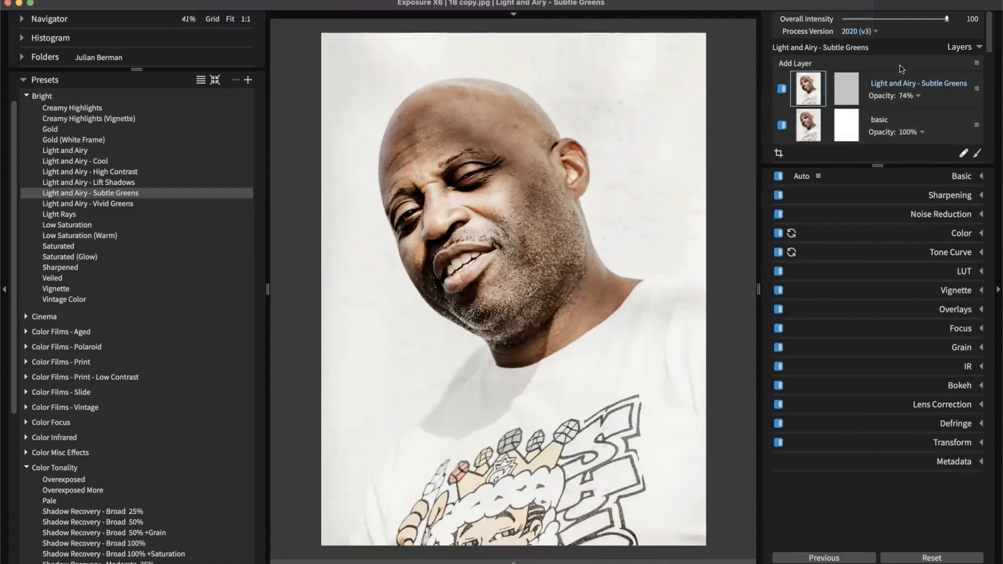
{"action": "left_click", "coordinate": [781, 87]}
- Review the remaining photos one by one at full size, from the man in the metal cylinder to the pink-background portrait
{"action": "key", "text": "Right"}
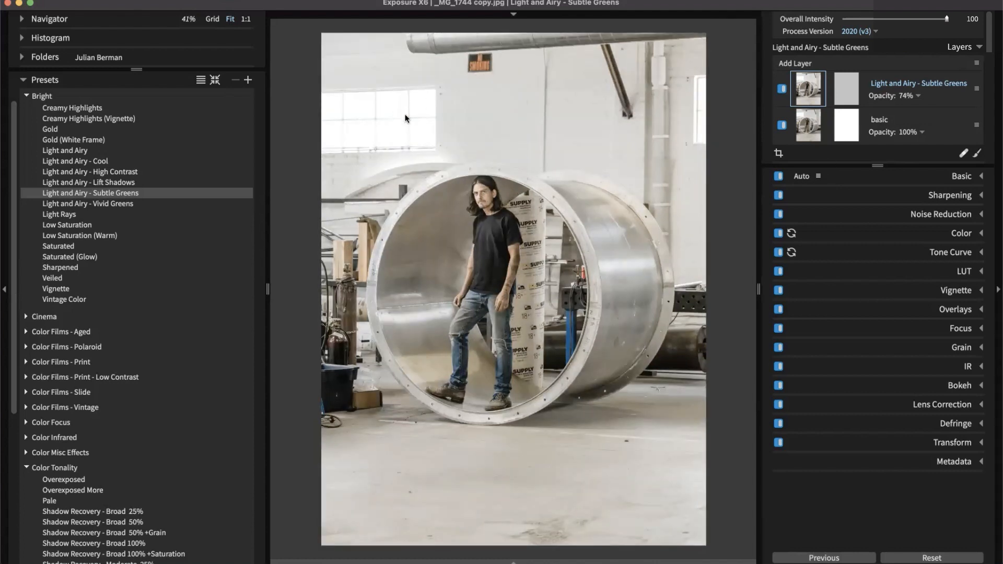
{"action": "key", "text": "Right"}
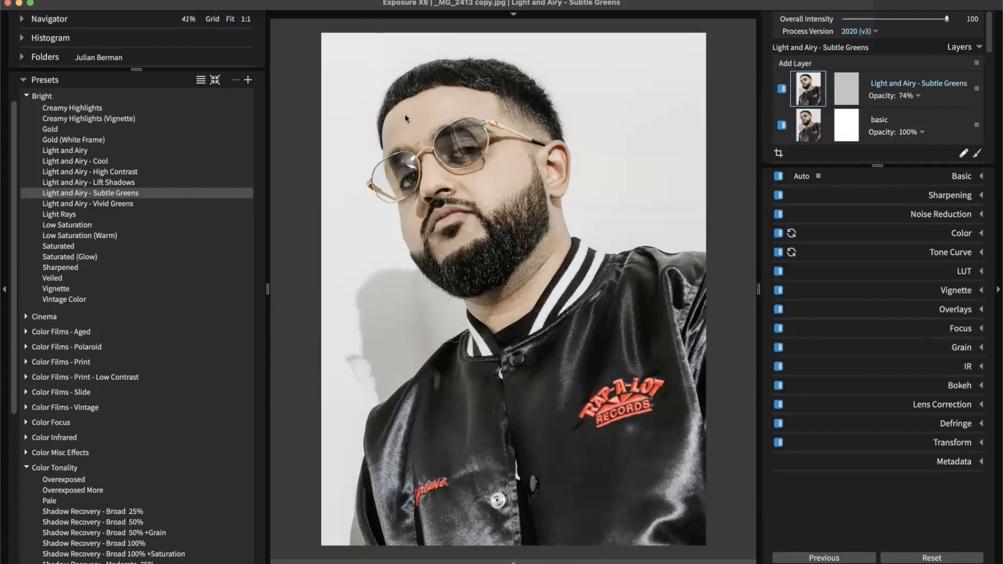
{"action": "key", "text": "Right"}
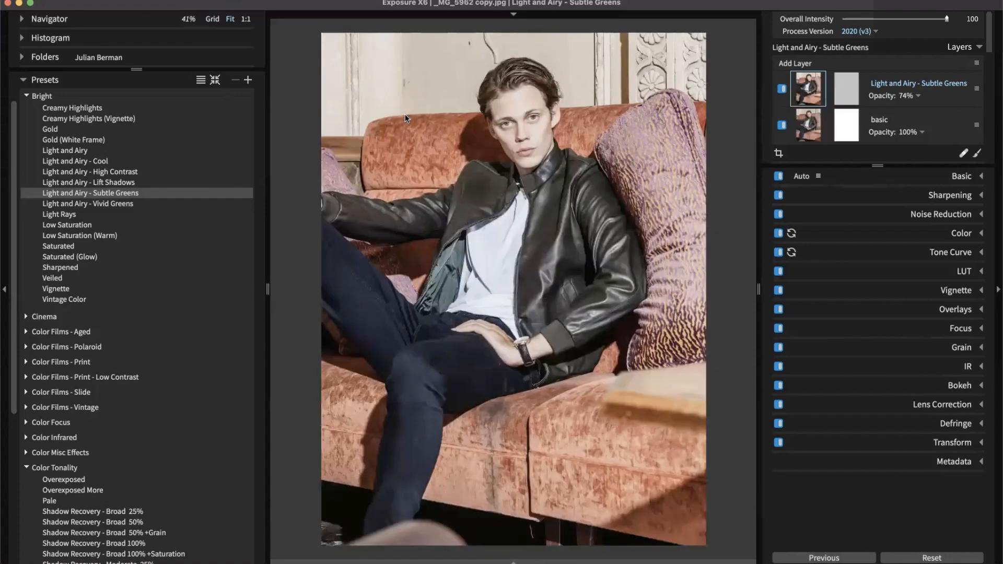
{"action": "key", "text": "Right"}
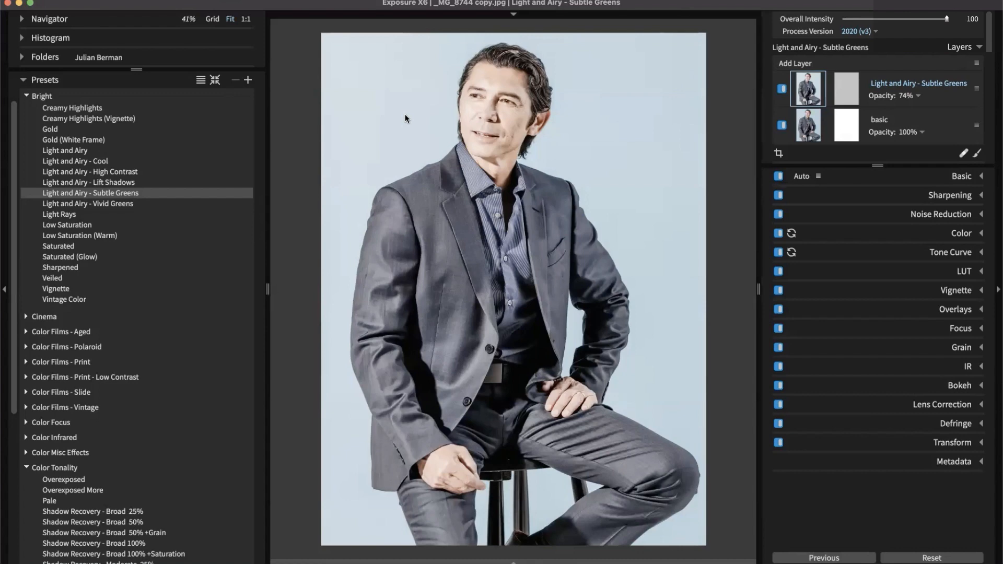
{"action": "key", "text": "Right"}
{"action": "key", "text": "Right"}
{"action": "key", "text": "Right"}
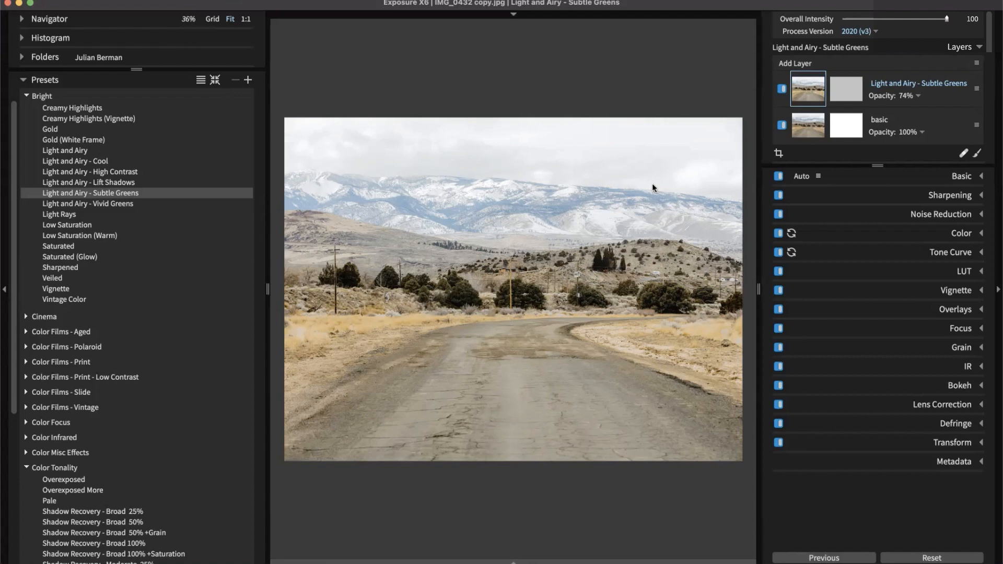
{"action": "key", "text": "Right"}
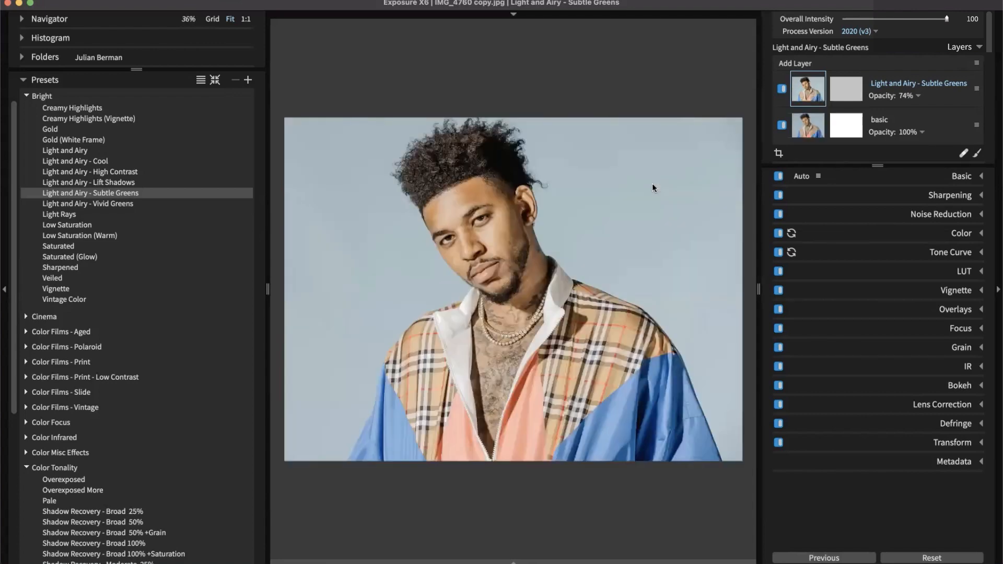
{"action": "key", "text": "Right"}
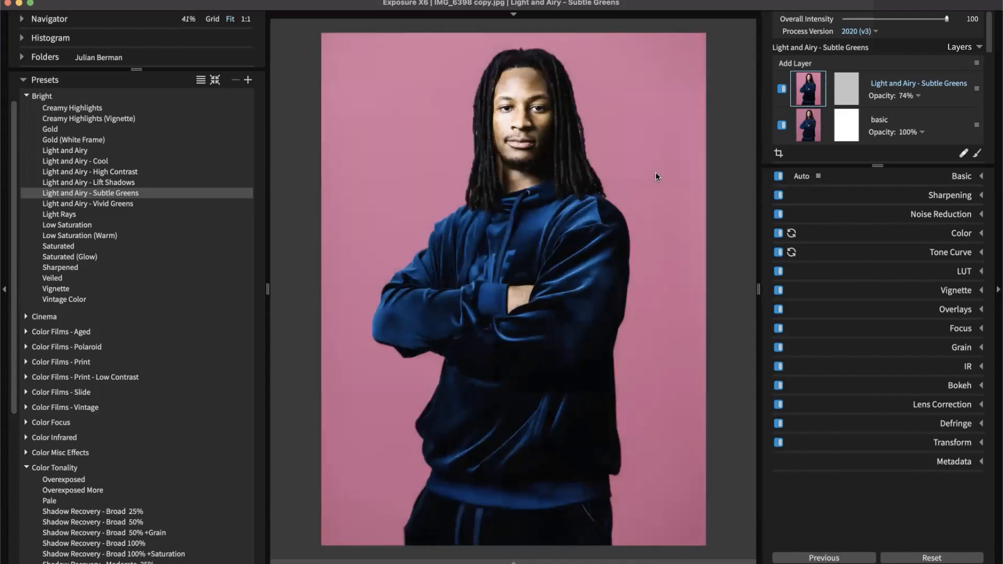
- Return to the grid, collapse all preset categories, and list the Color Films - Print - Low Contrast presets
{"action": "key", "text": "g"}
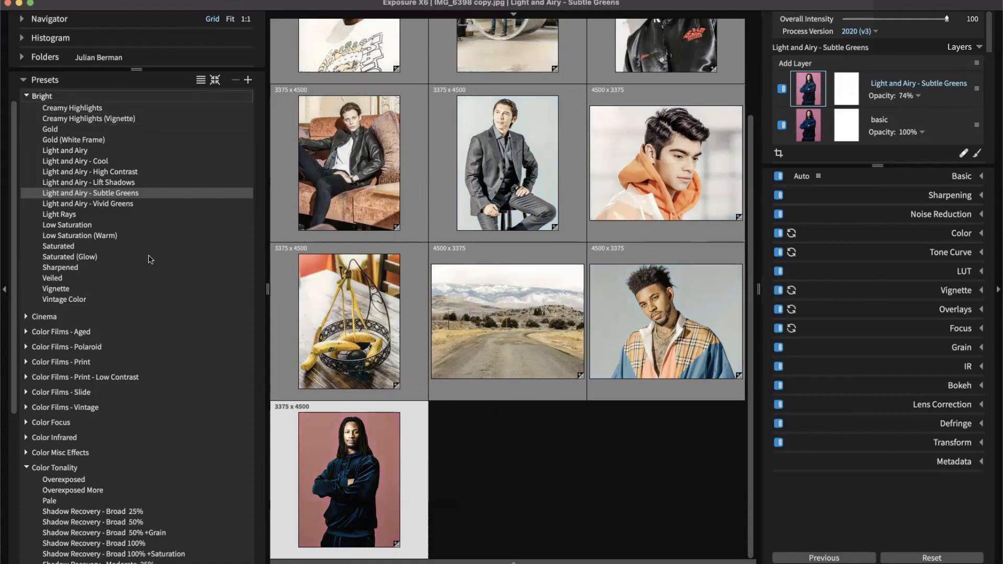
{"action": "left_click", "coordinate": [217, 81]}
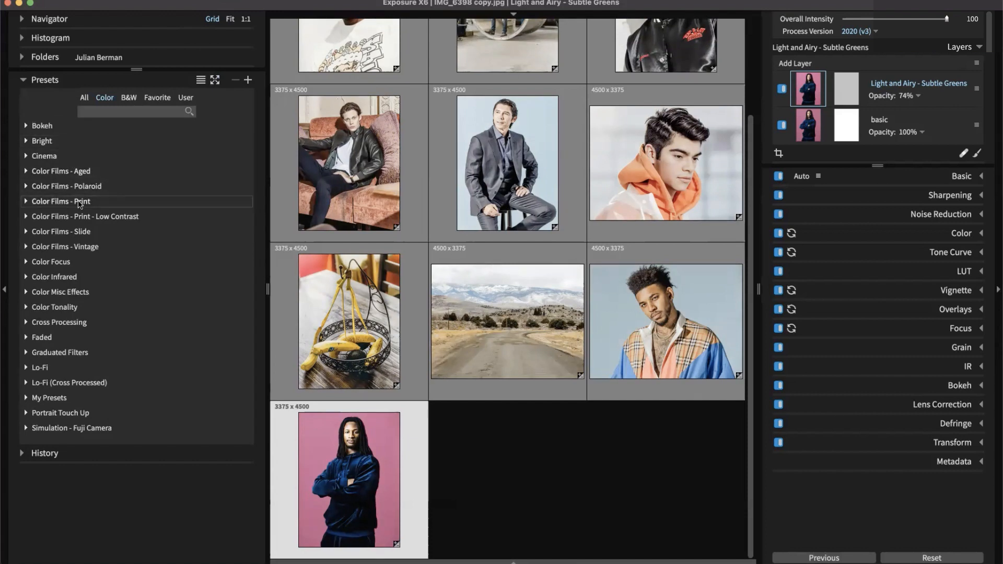
{"action": "left_click", "coordinate": [80, 202]}
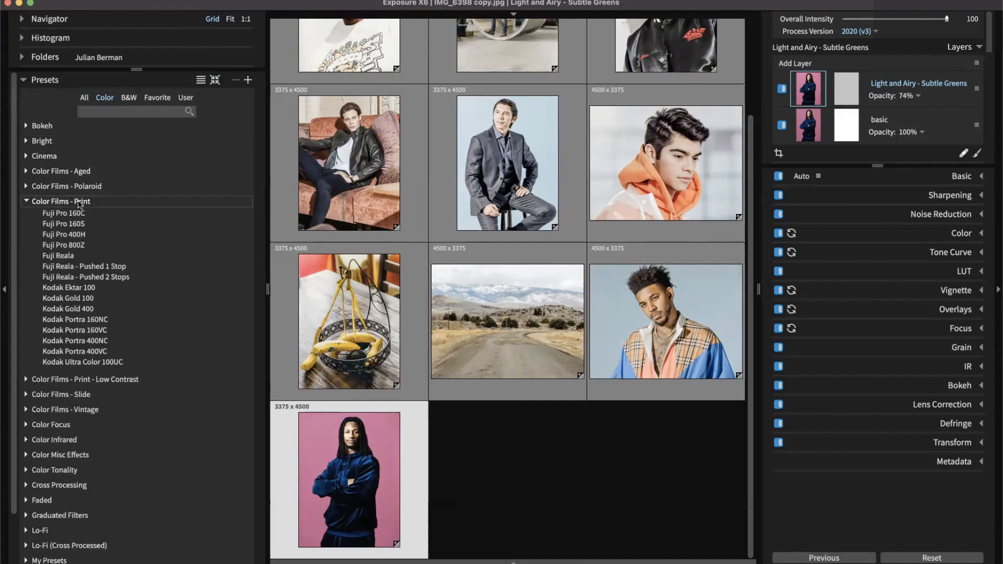
{"action": "left_click", "coordinate": [80, 203]}
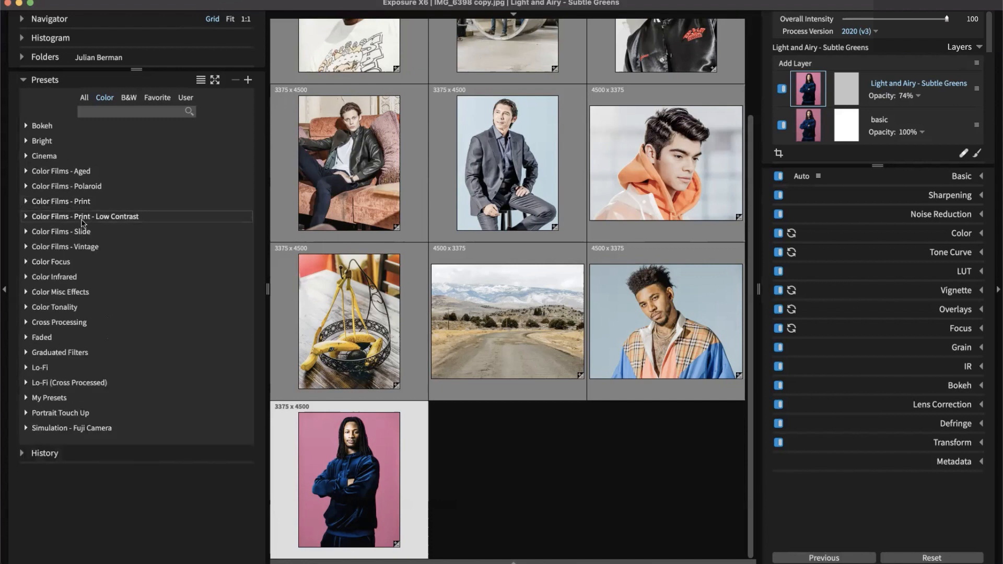
{"action": "left_click", "coordinate": [83, 217]}
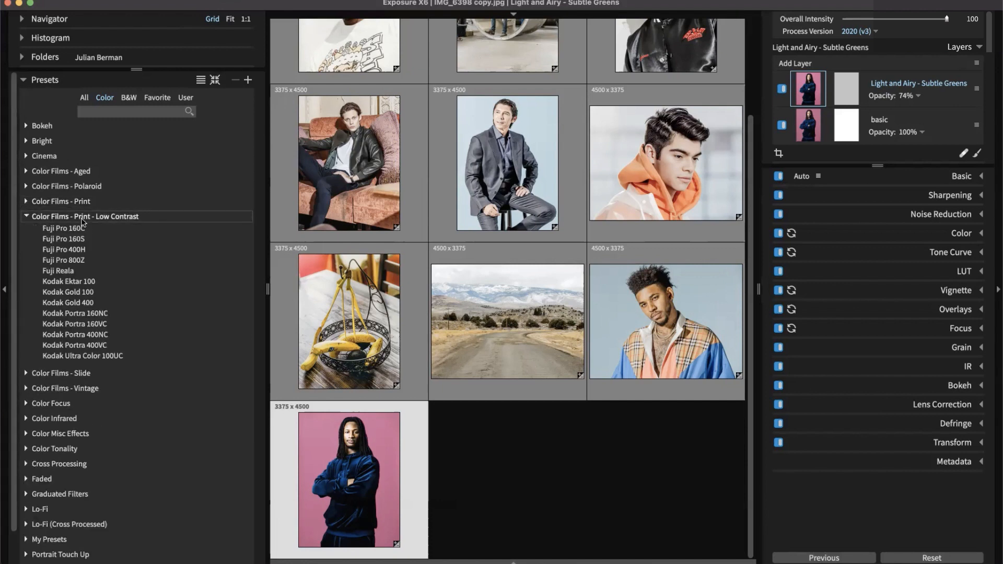
- Preview the low-contrast print film presets on all selected photos, including Fuji Pro 160S, Kodak Gold 100 and Kodak Portra 400NC
{"action": "left_click", "coordinate": [83, 239]}
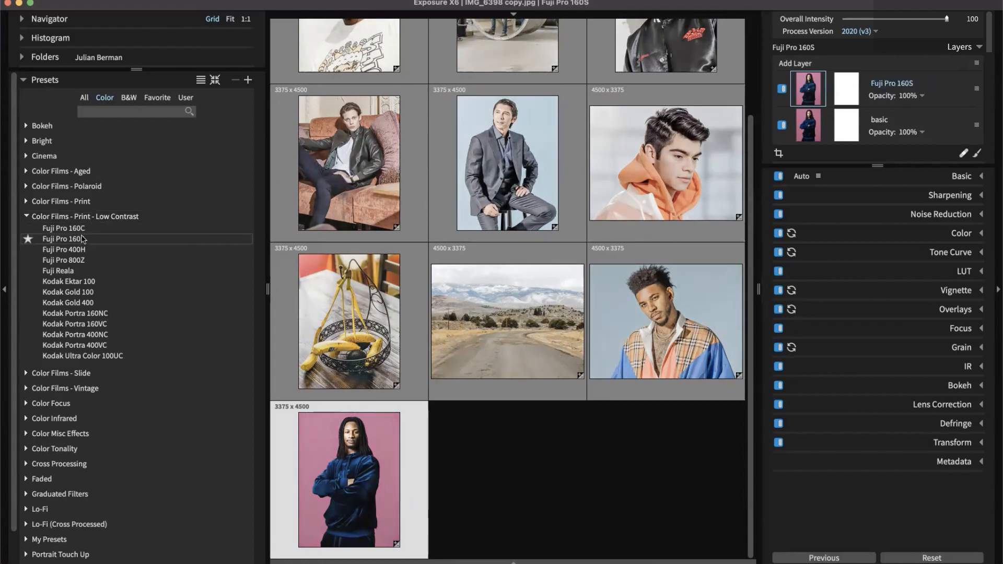
{"action": "left_click", "coordinate": [86, 260]}
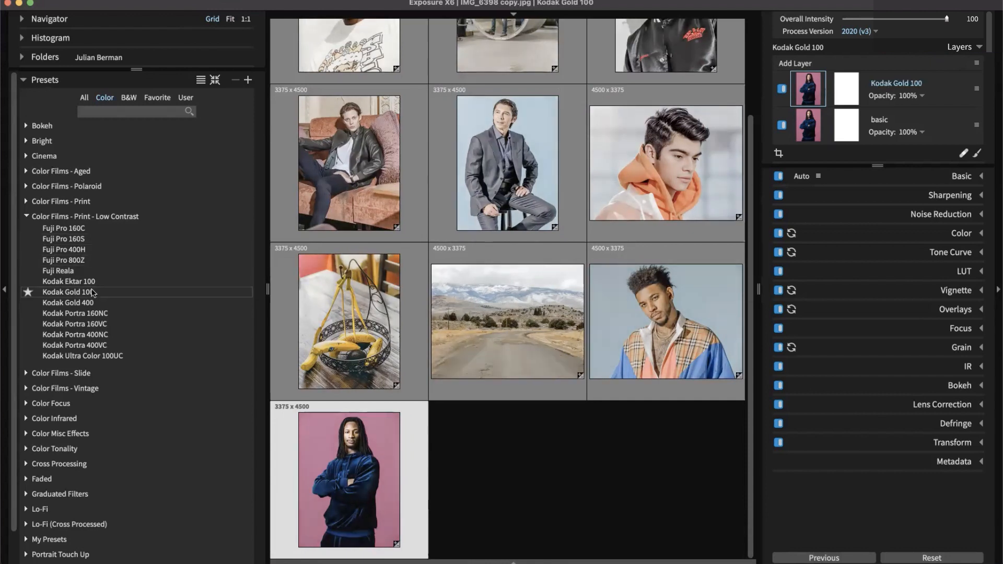
{"action": "left_click", "coordinate": [96, 303]}
{"action": "left_click", "coordinate": [102, 324]}
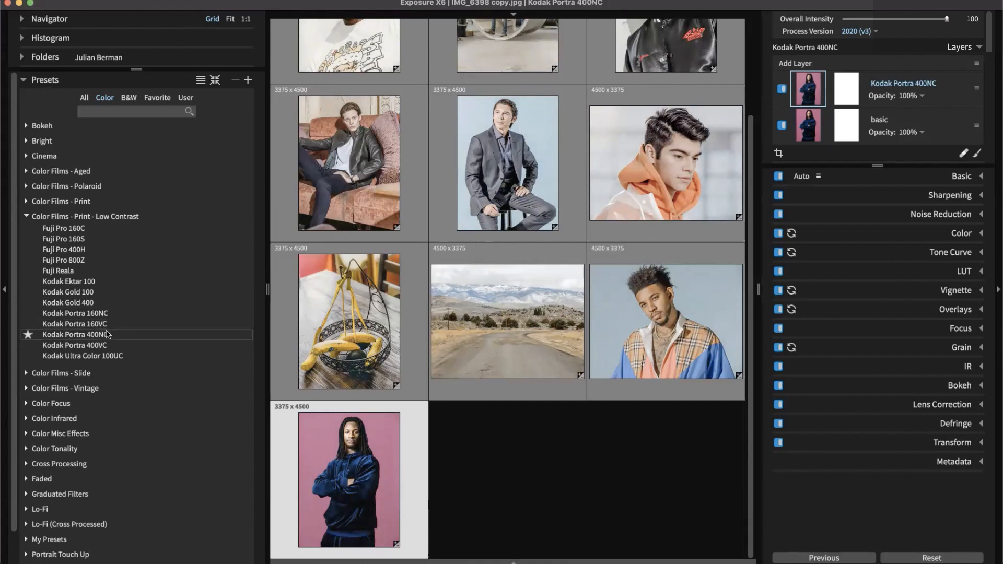
- Preview the Kodak Portra 160NC, Gold 400, Gold 100 and Ektar 100 low-contrast print film presets on the photos
{"action": "left_click", "coordinate": [99, 315]}
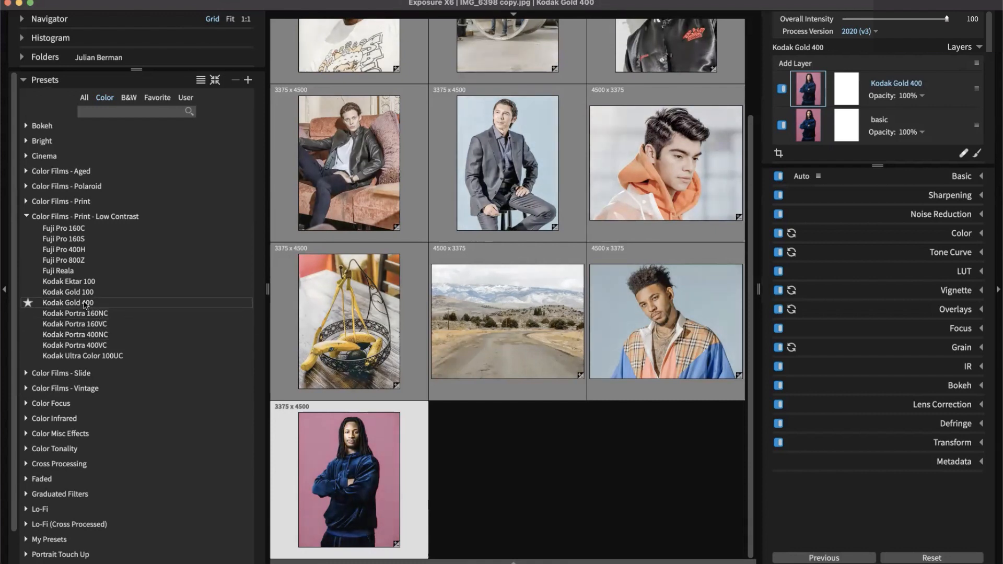
{"action": "left_click", "coordinate": [78, 292]}
{"action": "left_click", "coordinate": [76, 282]}
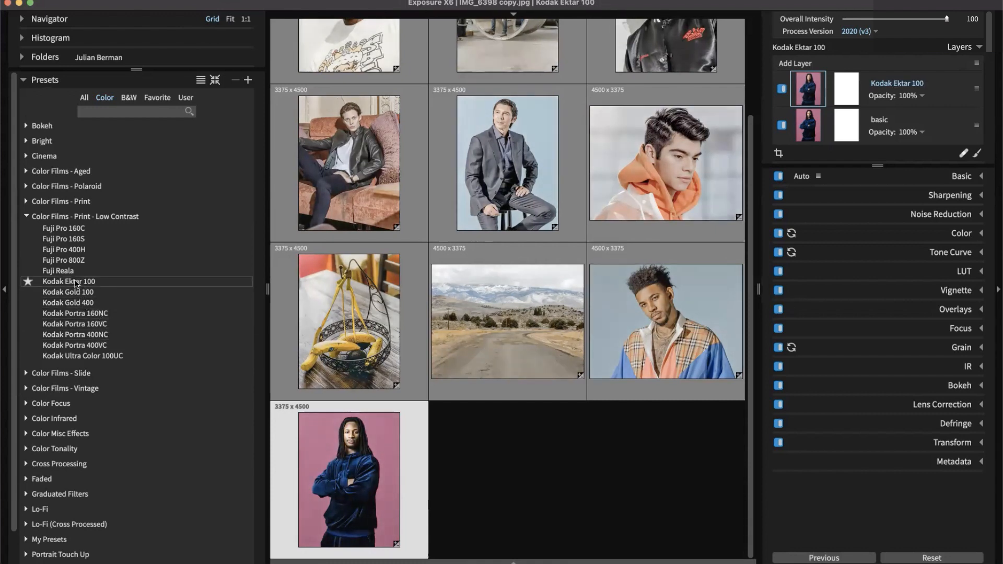
{"action": "left_click", "coordinate": [79, 303]}
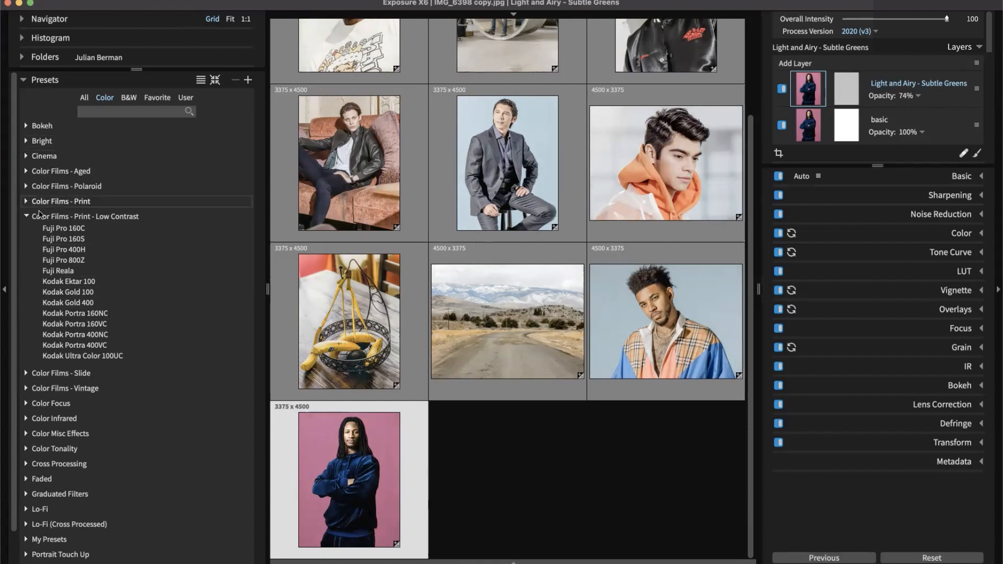
- List the Faded presets and preview Extra Faded, Extra Faded Blue/Gold, Faded Gold and High Contrast Golden Highlights on the photos
{"action": "scroll", "coordinate": [31, 287], "scroll_direction": "down", "scroll_amount": 2}
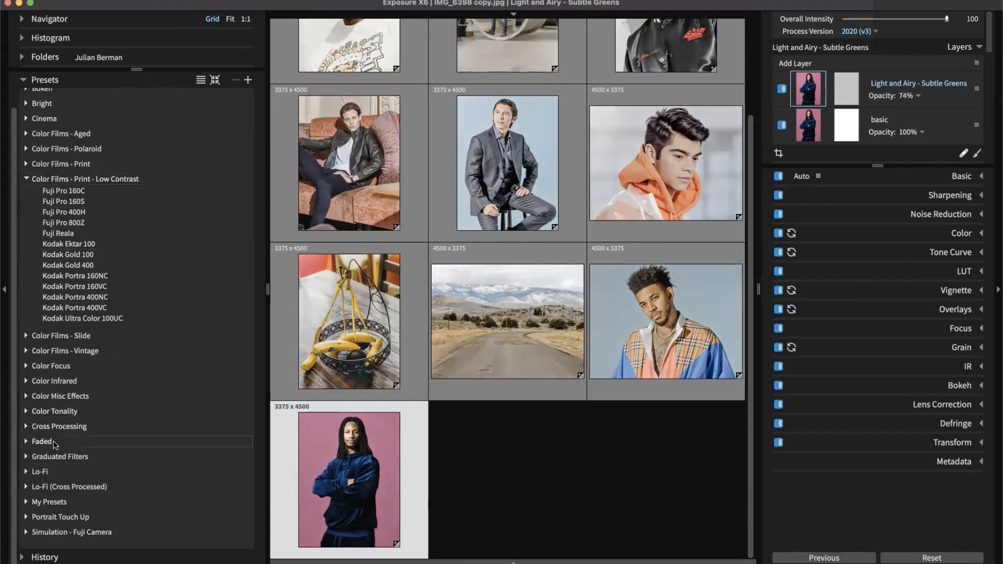
{"action": "left_click", "coordinate": [42, 441]}
{"action": "scroll", "coordinate": [57, 418], "scroll_direction": "down", "scroll_amount": 6}
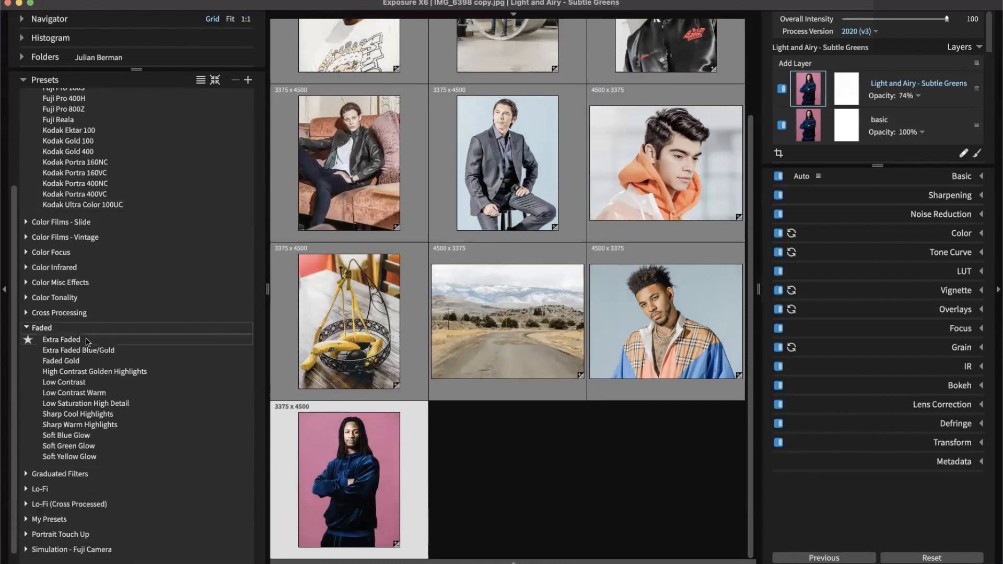
{"action": "left_click", "coordinate": [82, 339]}
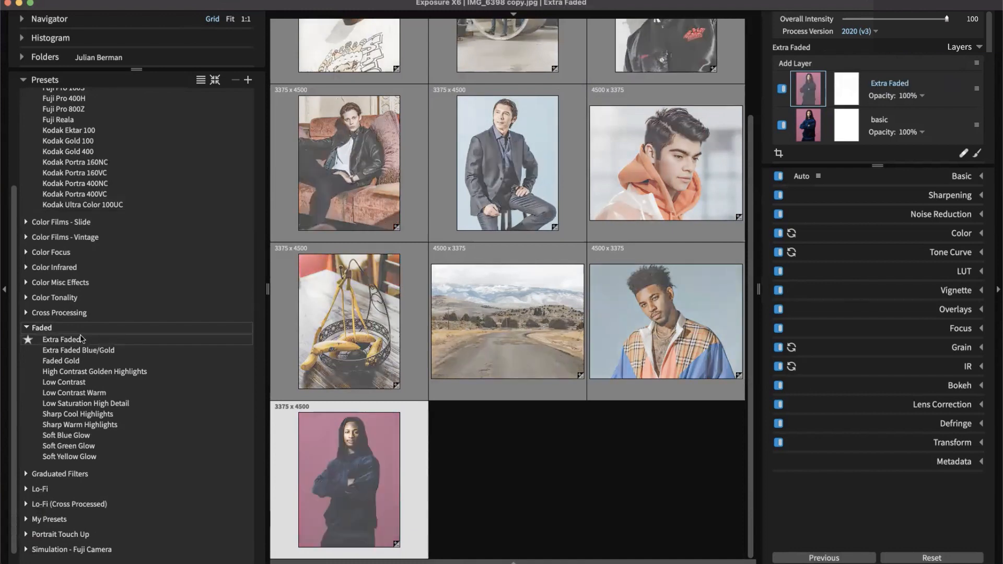
{"action": "left_click", "coordinate": [84, 350]}
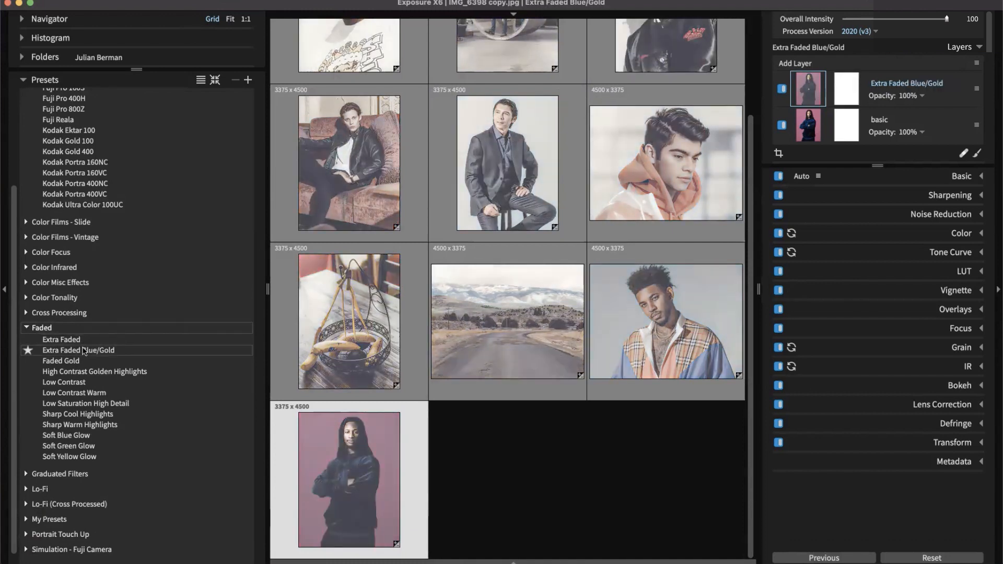
{"action": "left_click", "coordinate": [83, 361]}
{"action": "left_click", "coordinate": [86, 371]}
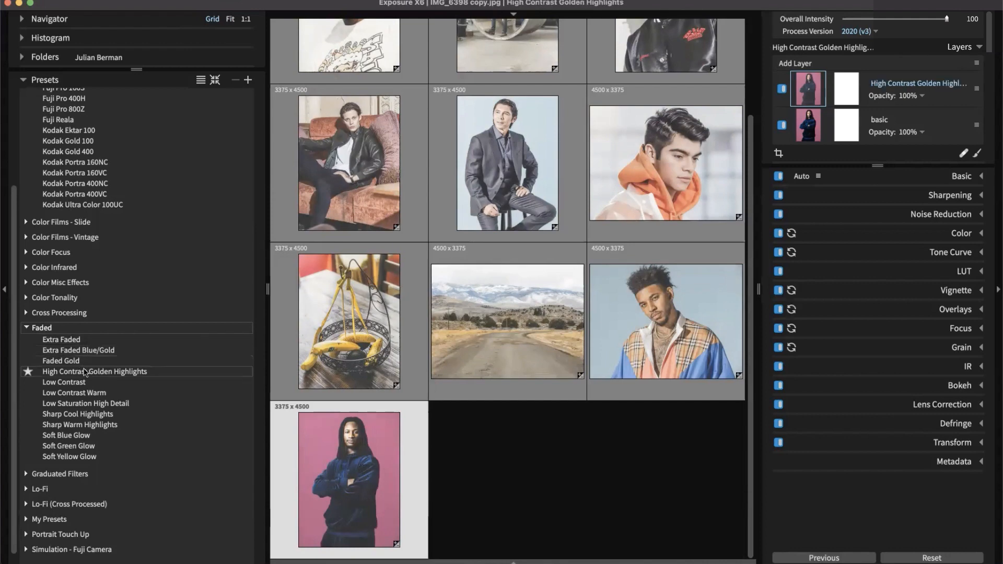
- Preview the Faded presets Low Contrast, Low Contrast Warm, Sharp Cool Highlights, Sharp Warm Highlights and Soft Blue Glow on the photos
{"action": "left_click", "coordinate": [84, 382]}
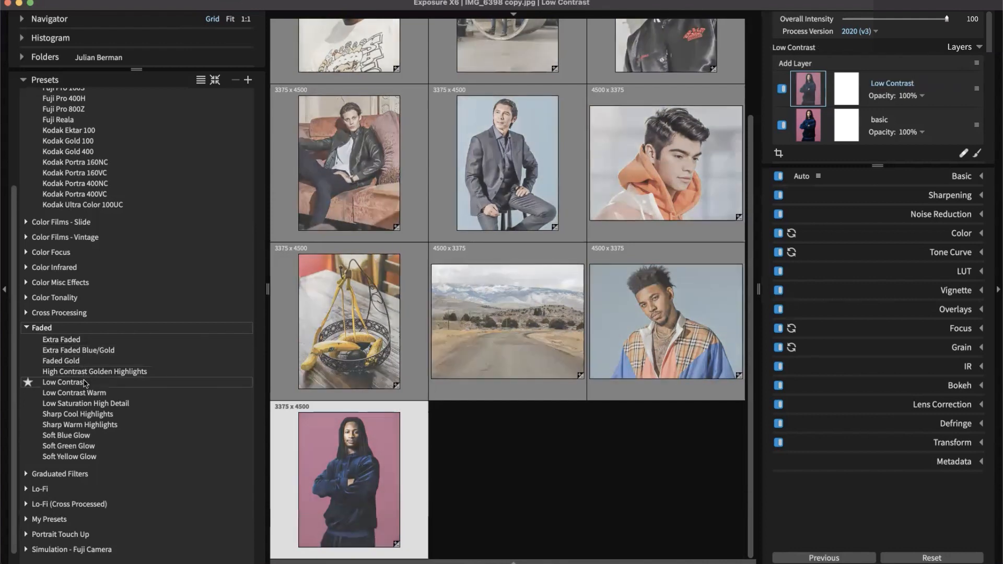
{"action": "left_click", "coordinate": [87, 393]}
{"action": "left_click", "coordinate": [86, 414]}
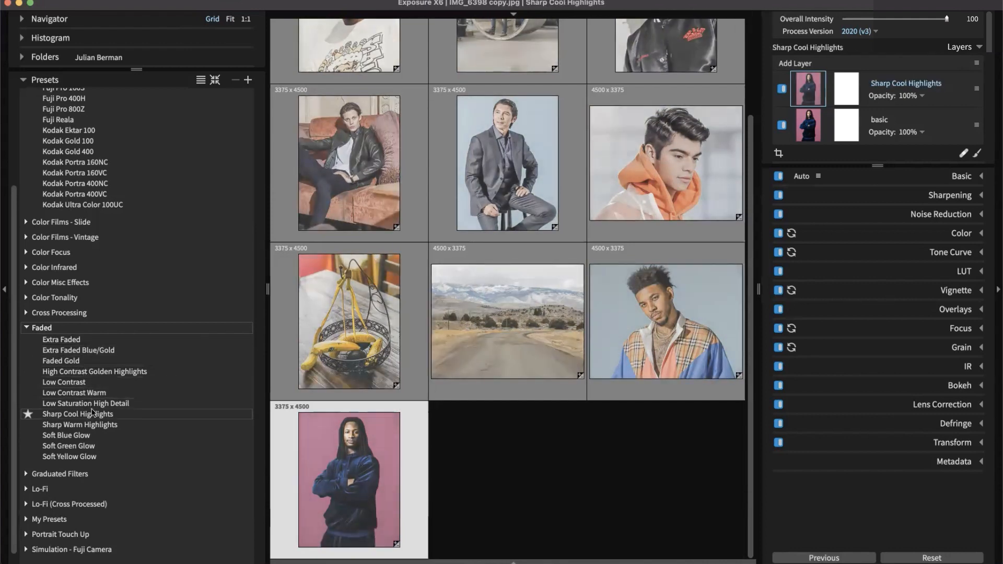
{"action": "left_click", "coordinate": [92, 424]}
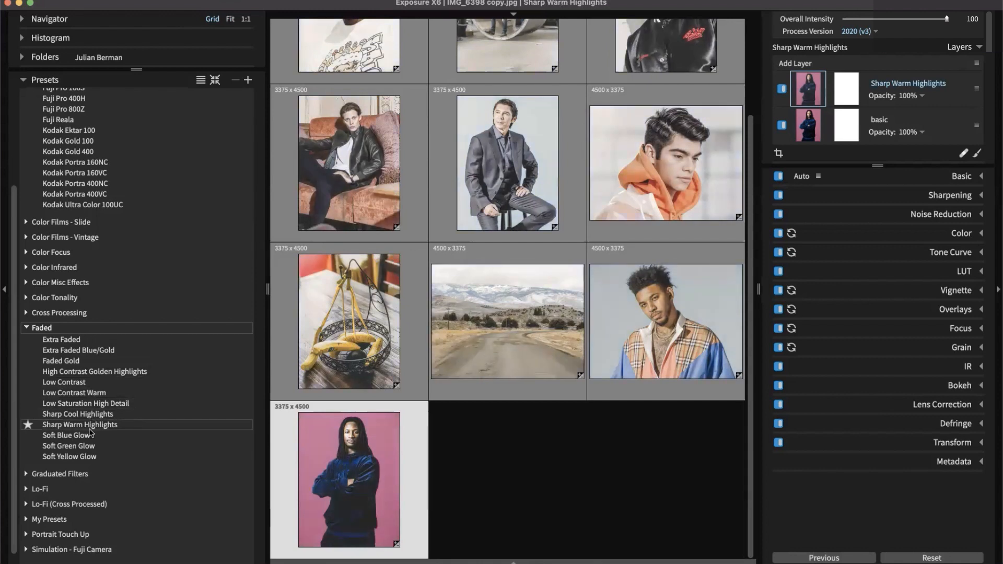
{"action": "left_click", "coordinate": [89, 433]}
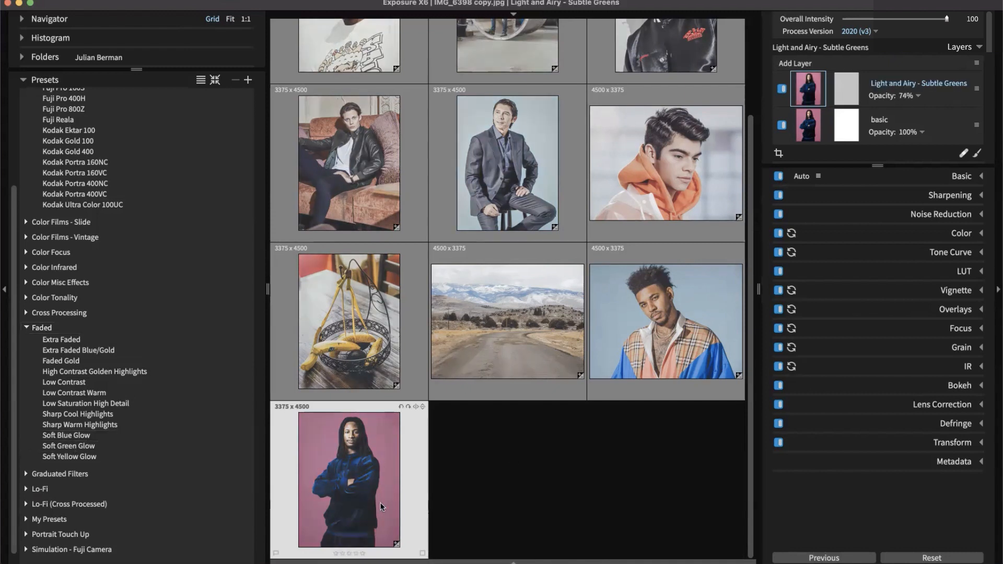
- Enlarge the mountain road photo and preview Color Films - Slide presets on it, including Fuji Velvia 50 and Kodak Ektachrome 100G
{"action": "double_click", "coordinate": [506, 328]}
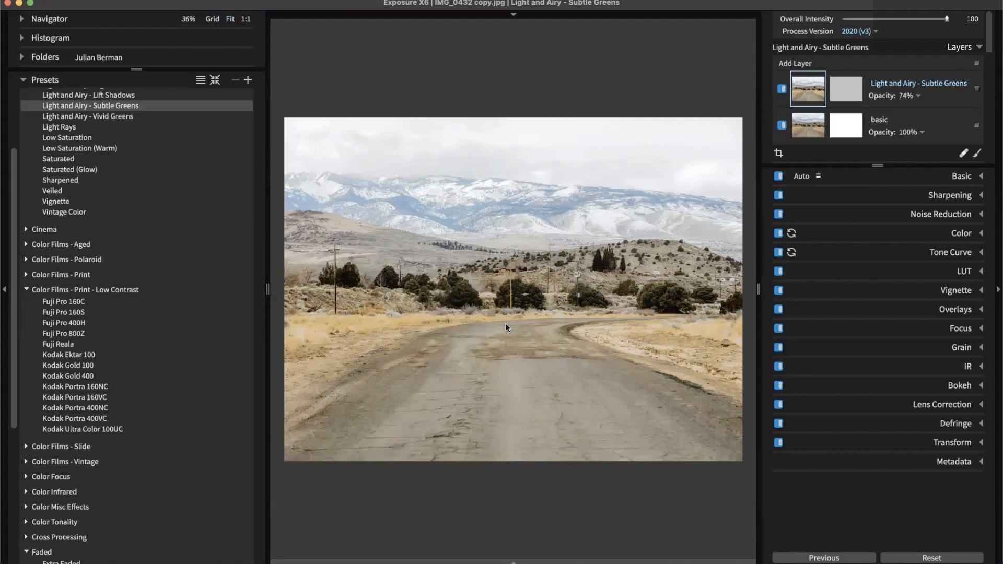
{"action": "left_click", "coordinate": [215, 79]}
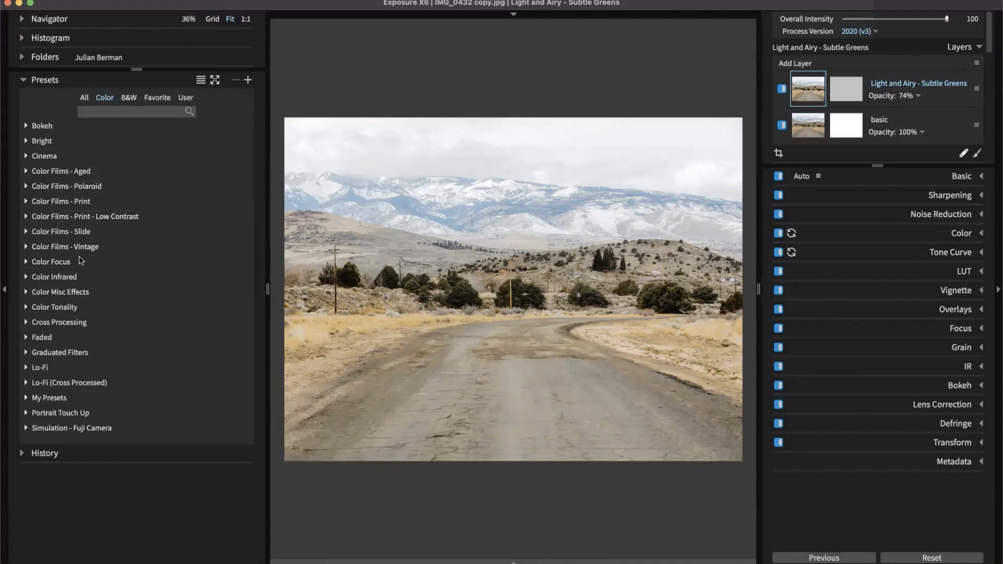
{"action": "left_click", "coordinate": [71, 233]}
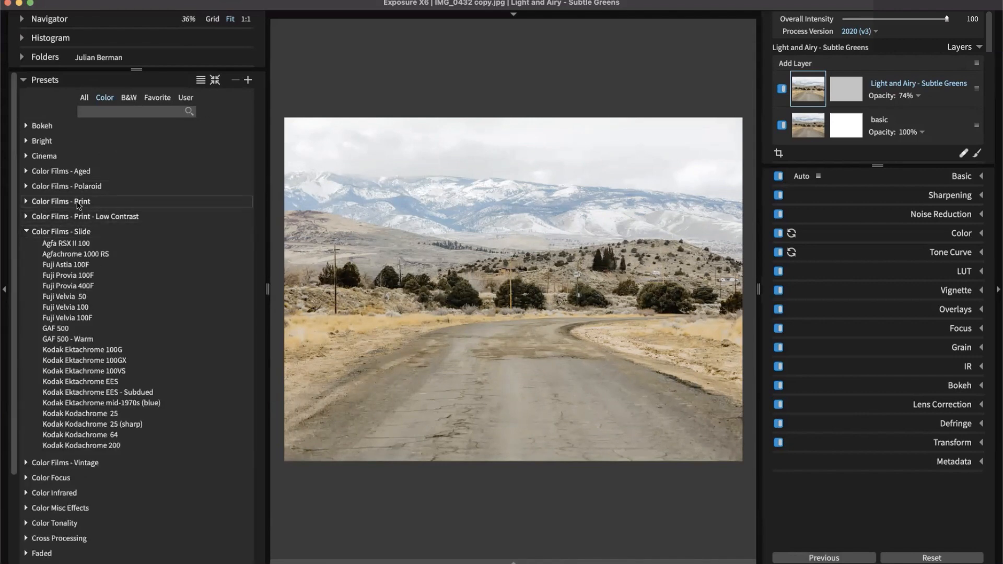
{"action": "left_click", "coordinate": [89, 253]}
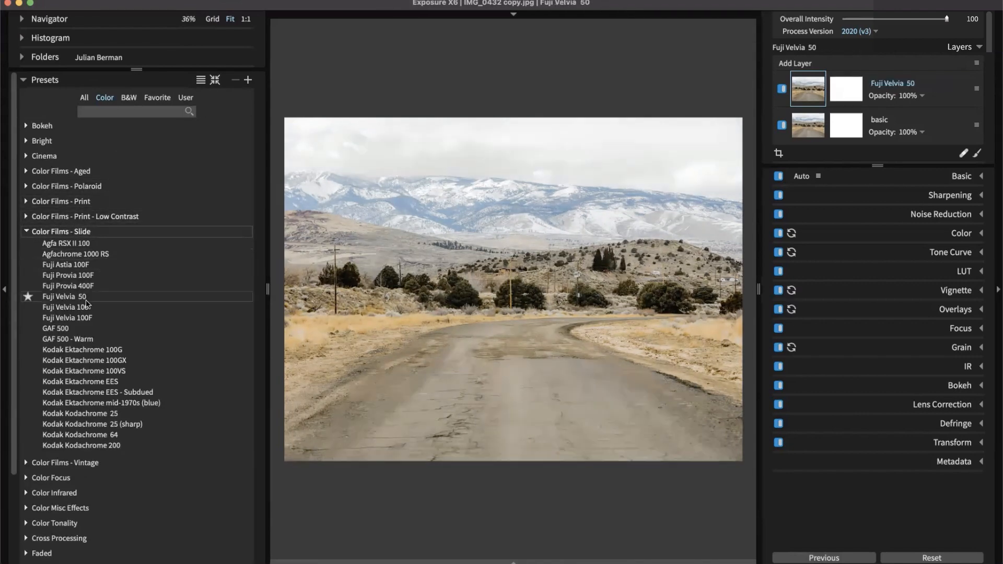
{"action": "left_click", "coordinate": [87, 328]}
{"action": "left_click", "coordinate": [86, 349]}
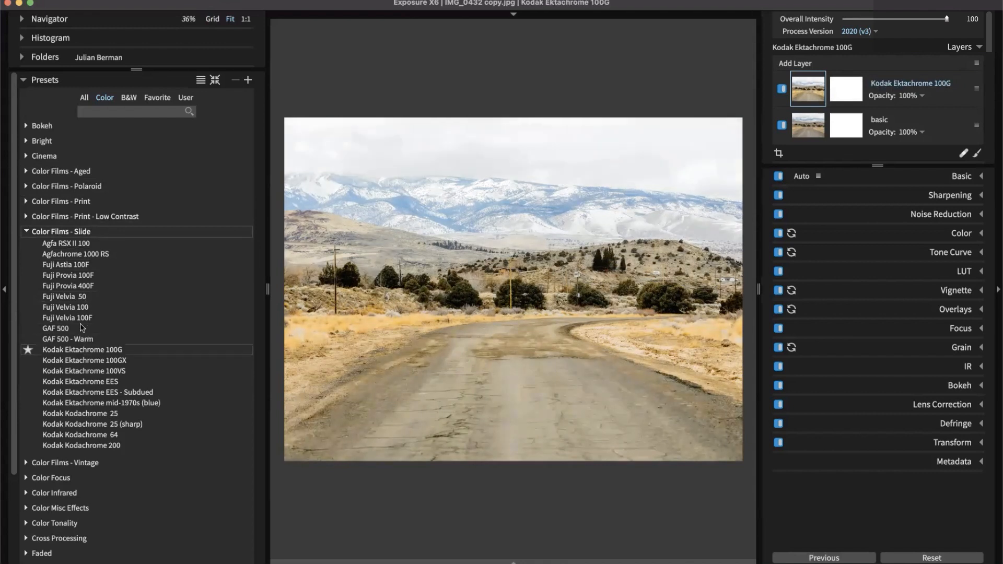
{"action": "left_click", "coordinate": [81, 318]}
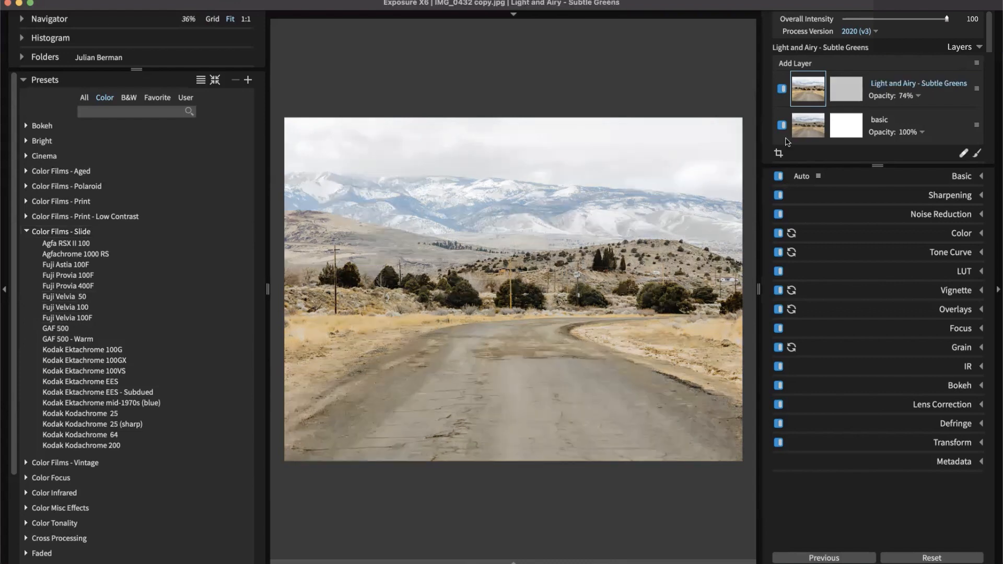
- Add a third layer above Light and Airy - Subtle Greens and apply the Fuji Velvia 100 slide film preset to it
{"action": "left_click", "coordinate": [810, 65]}
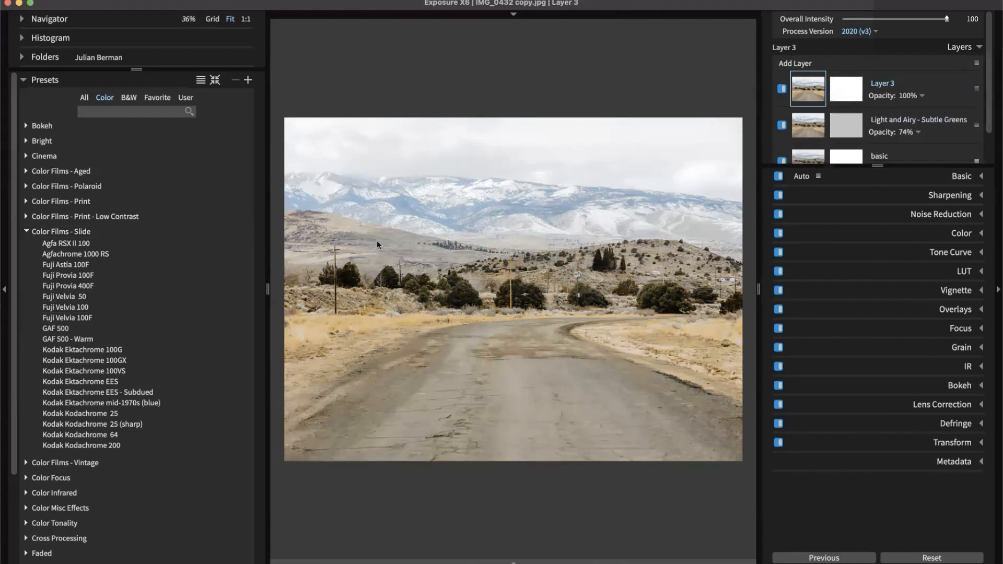
{"action": "key", "text": "g"}
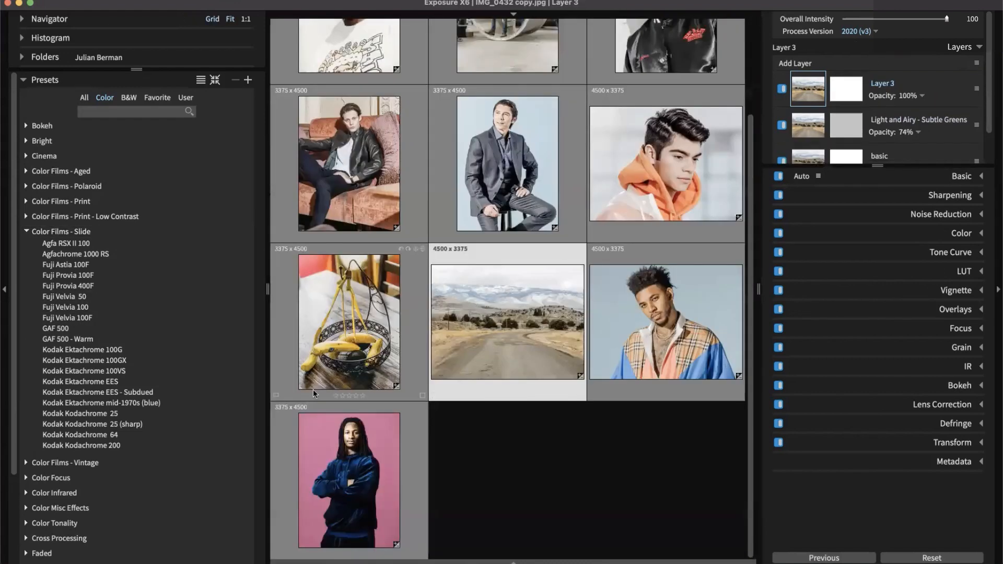
{"action": "double_click", "coordinate": [524, 320]}
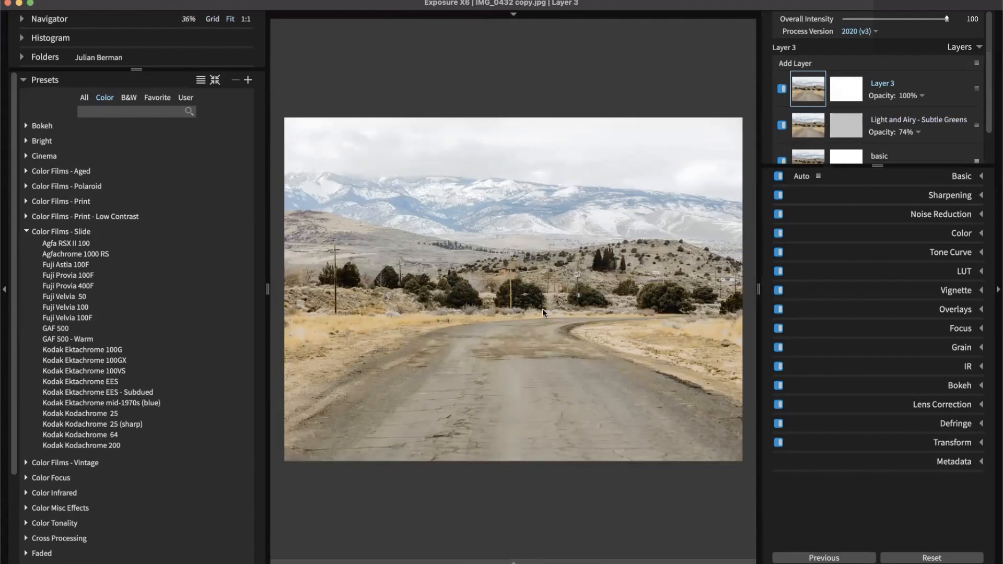
{"action": "left_click", "coordinate": [101, 308]}
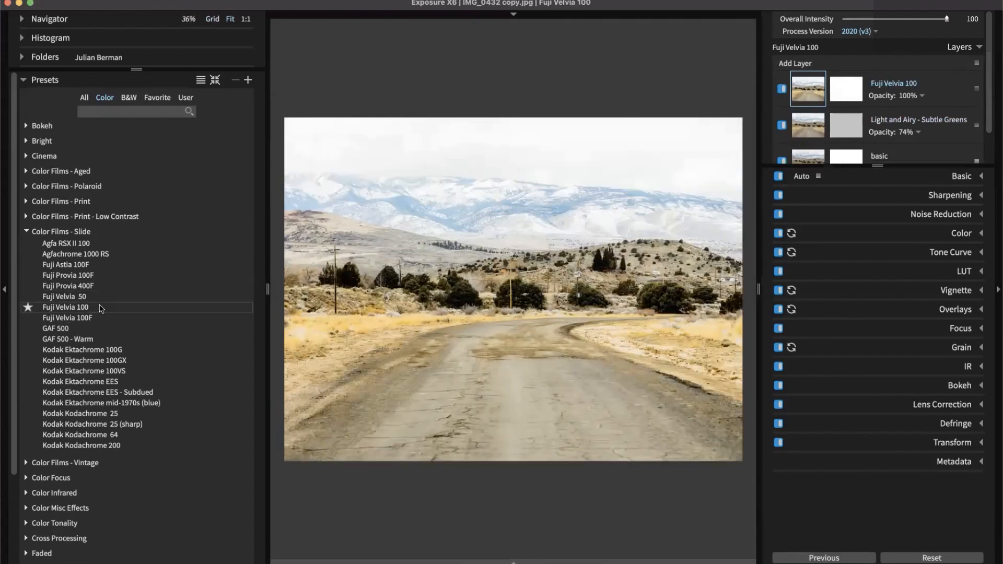
{"action": "left_click", "coordinate": [90, 308]}
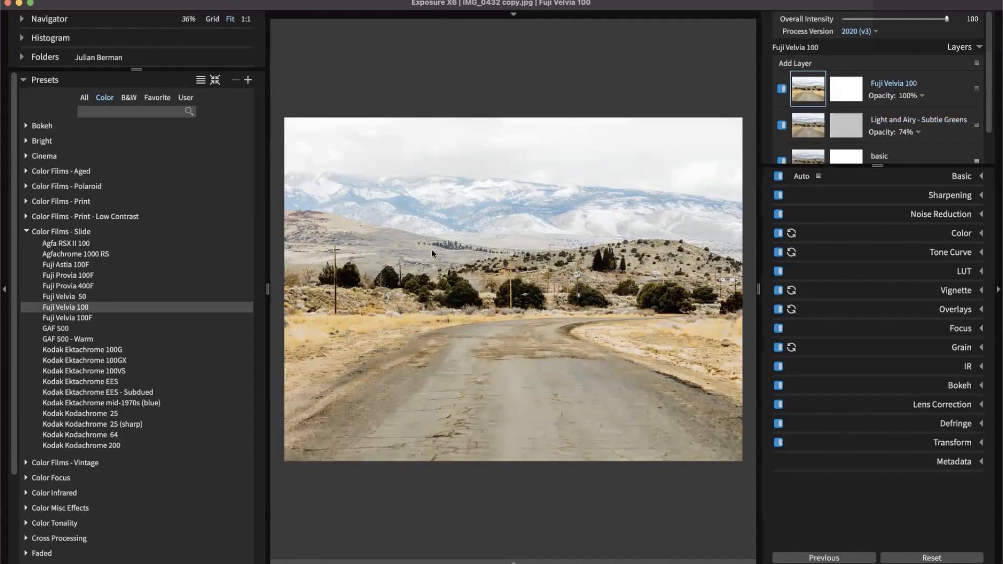
- Enlarge the portrait of the man in the plaid and blue jacket and toggle the Fuji Velvia 100 layer to compare its effect
{"action": "key", "text": "g"}
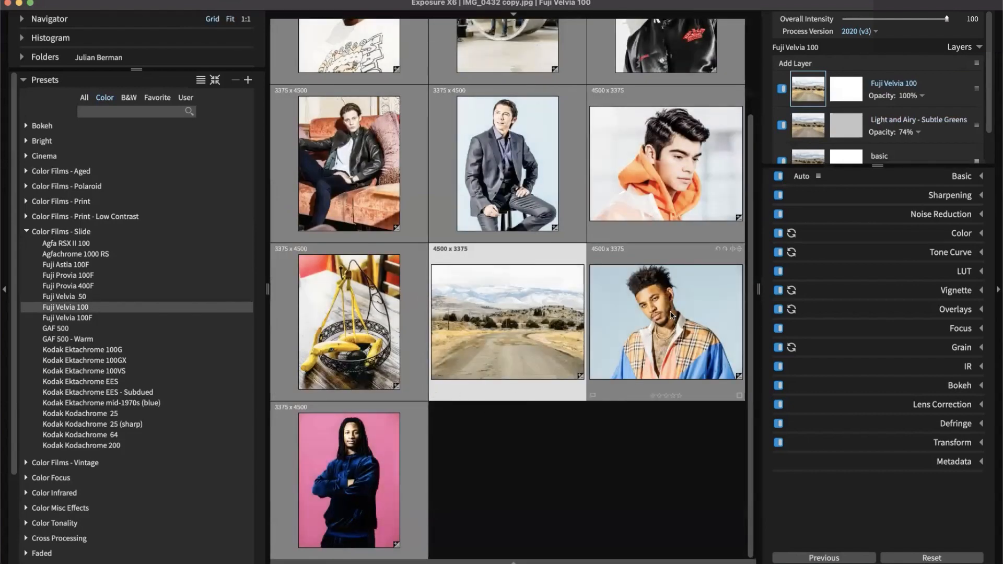
{"action": "double_click", "coordinate": [671, 314]}
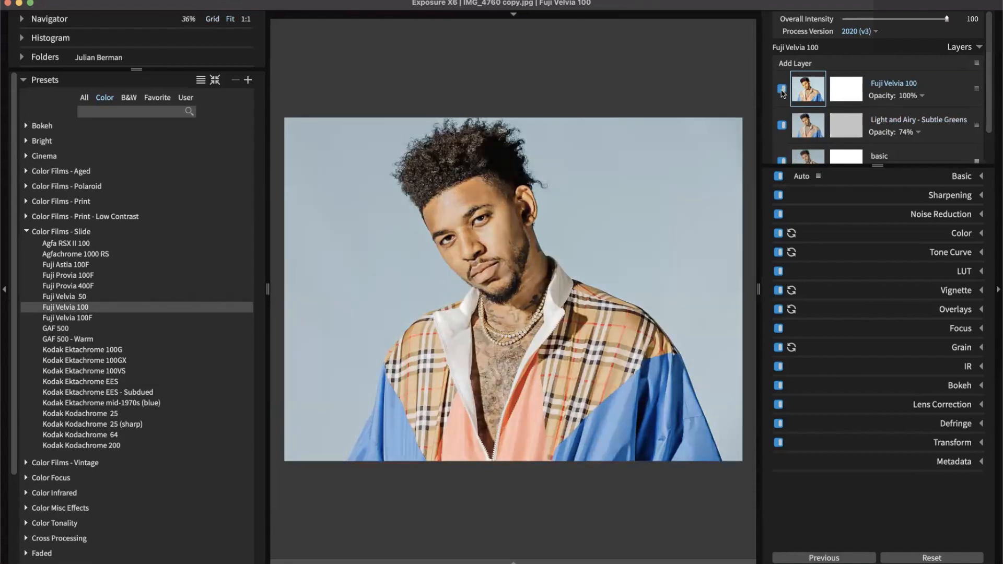
{"action": "left_click", "coordinate": [782, 91]}
{"action": "left_click", "coordinate": [782, 90]}
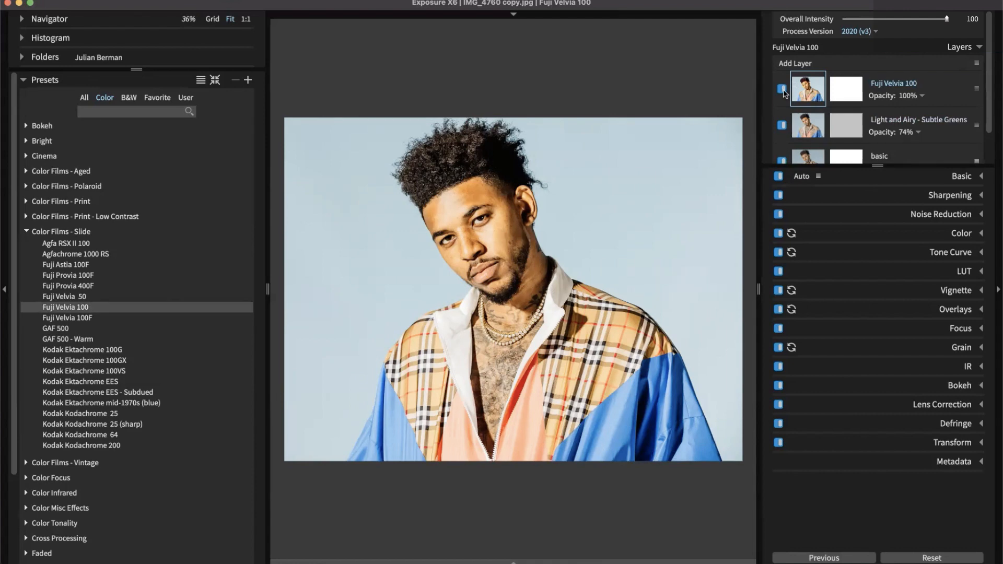
- Return to the grid, list the Color Films - Polaroid presets, and preview the 600 Blown Highlights, Faded, Faded (darker) and Yellowed looks
{"action": "key", "text": "g"}
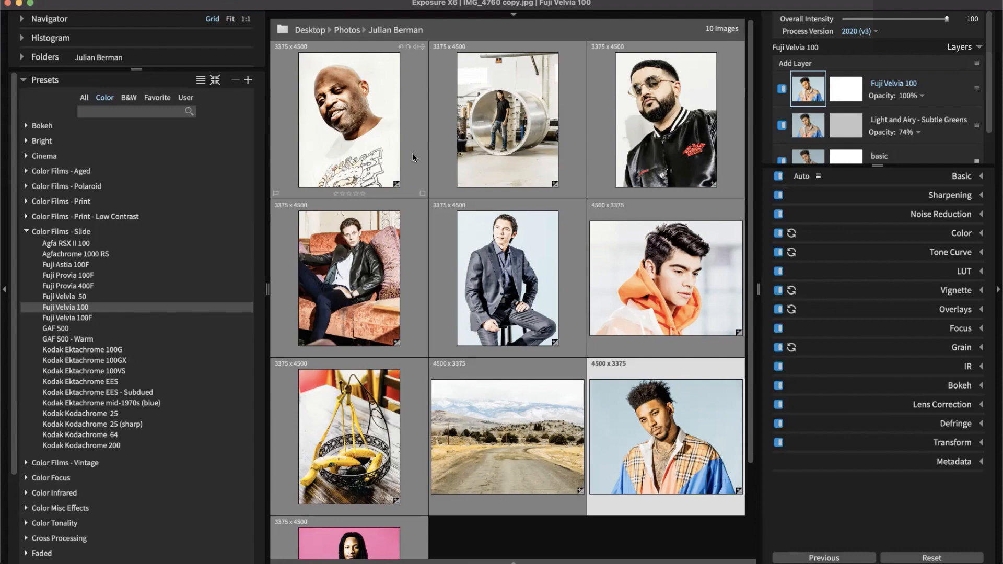
{"action": "left_click", "coordinate": [53, 186]}
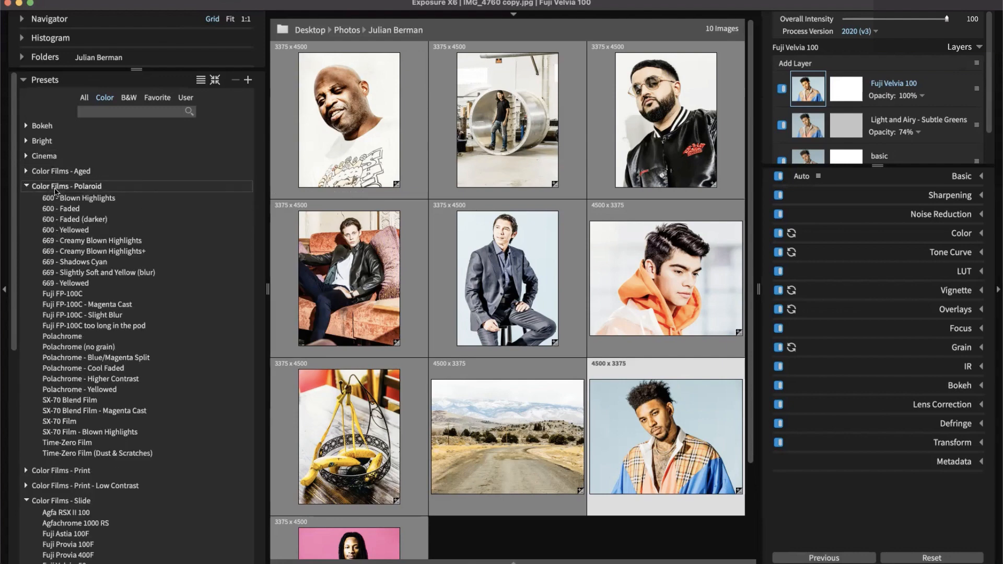
{"action": "left_click", "coordinate": [59, 198]}
{"action": "left_click", "coordinate": [71, 209]}
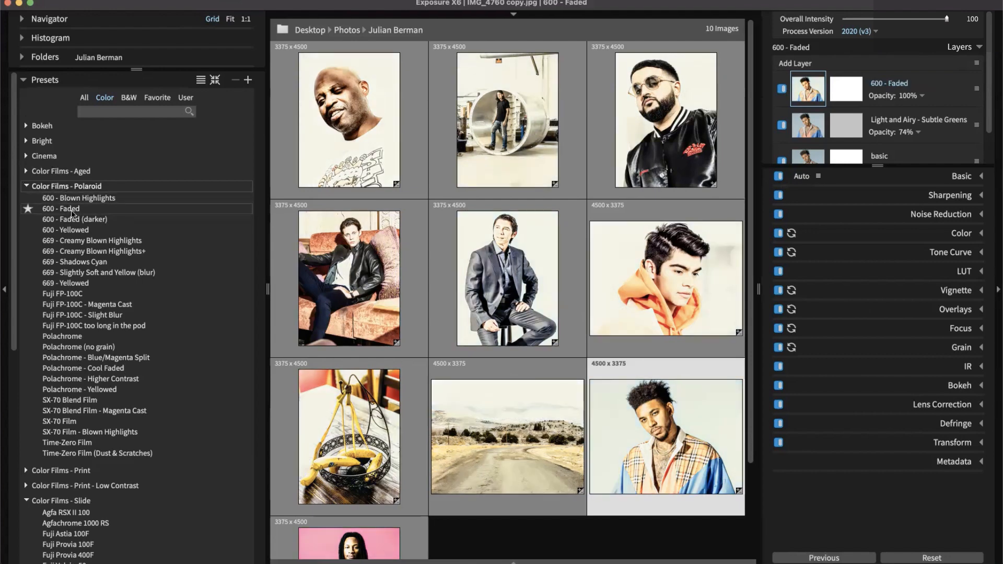
{"action": "left_click", "coordinate": [76, 219]}
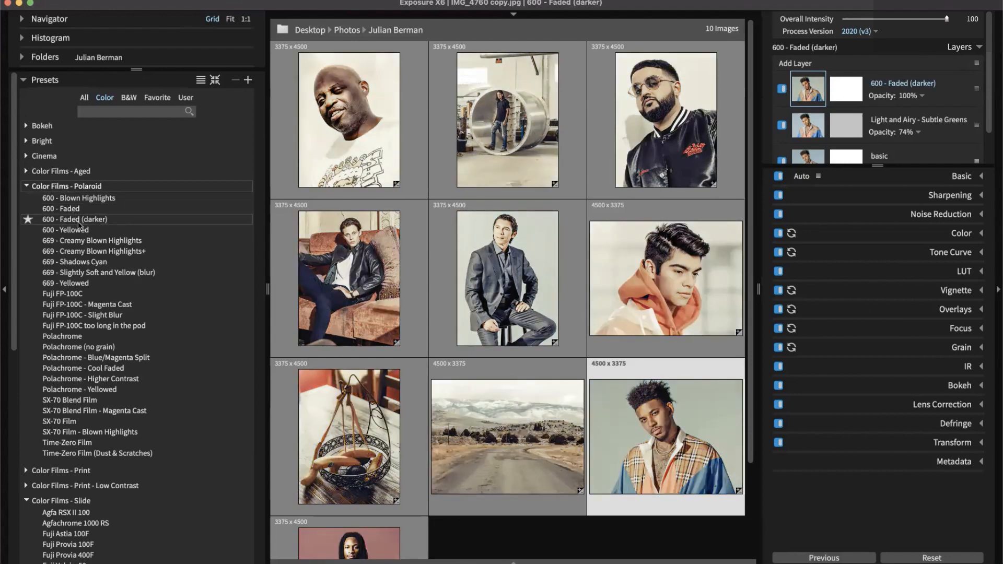
{"action": "left_click", "coordinate": [78, 230]}
- Preview the Polaroid 669 presets from Creamy Blown Highlights to Yellowed, plus Fuji FP-100C, on the grid of photos
{"action": "left_click", "coordinate": [90, 240]}
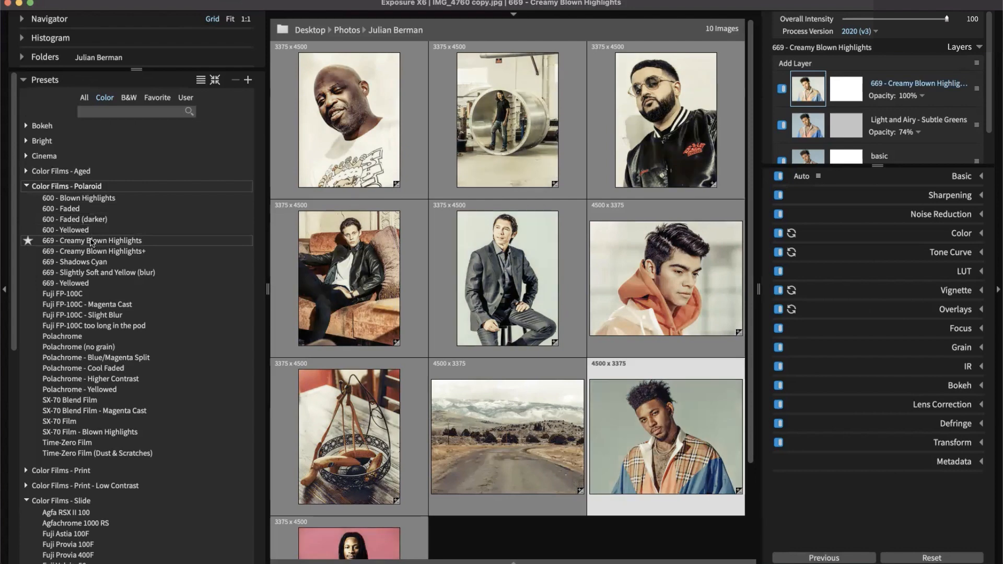
{"action": "left_click", "coordinate": [96, 252]}
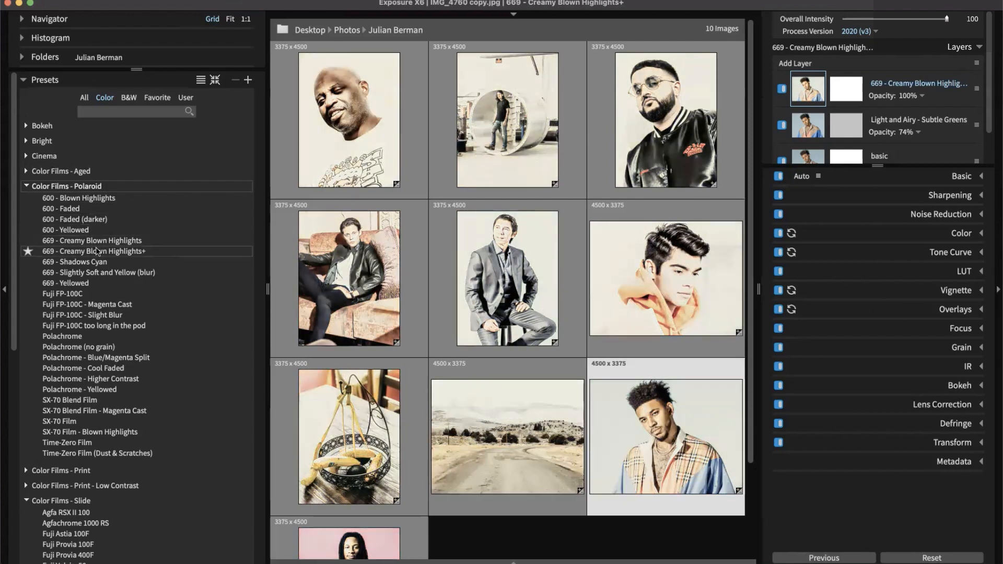
{"action": "left_click", "coordinate": [102, 261]}
{"action": "left_click", "coordinate": [110, 272]}
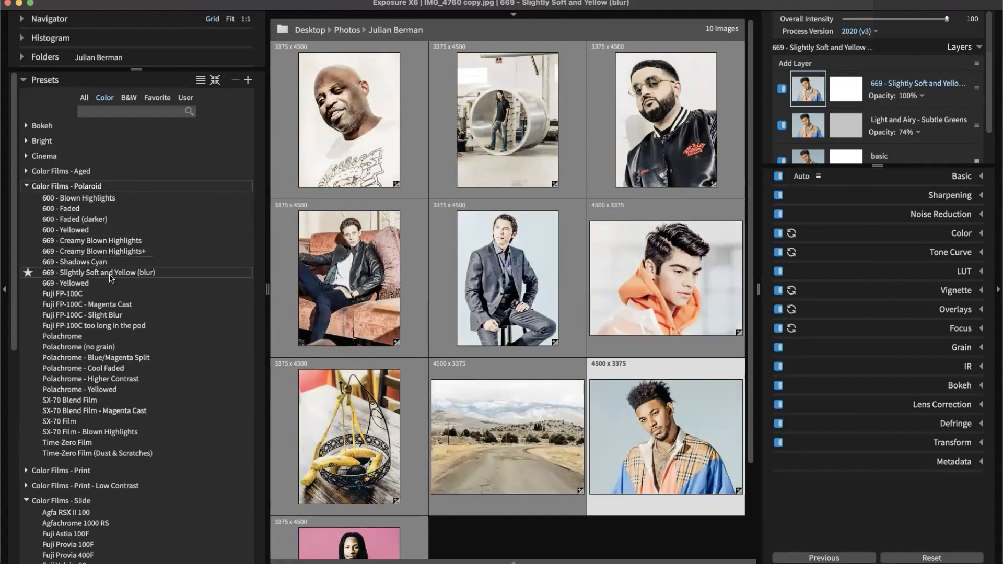
{"action": "left_click", "coordinate": [113, 284]}
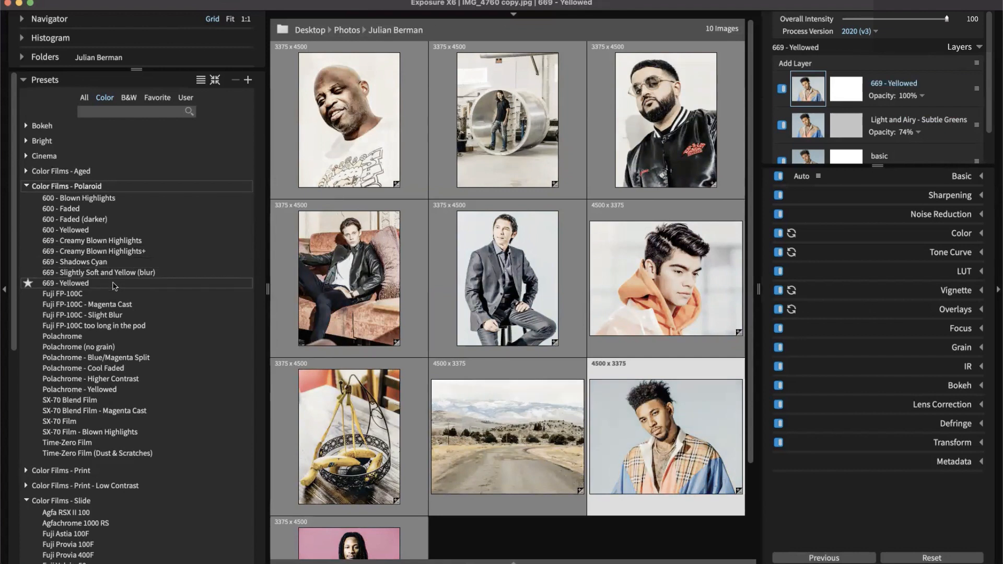
{"action": "left_click", "coordinate": [116, 293]}
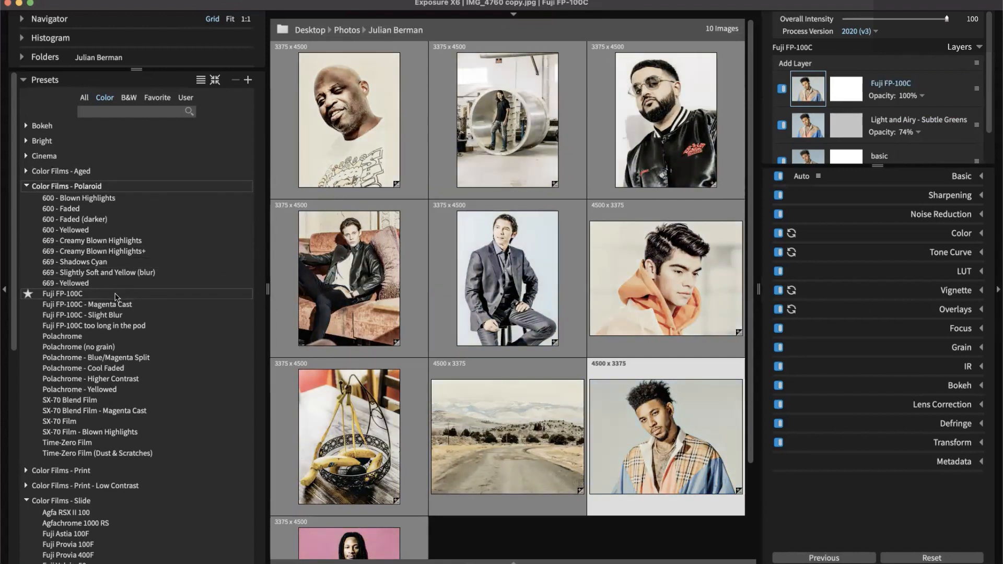
- Preview the remaining Polaroid looks on the photo grid, including Fuji FP-100C Magenta Cast and Slight Blur, the Polachrome variants and SX-70 Film - Blown Highlights
{"action": "left_click", "coordinate": [116, 304]}
{"action": "left_click", "coordinate": [117, 314]}
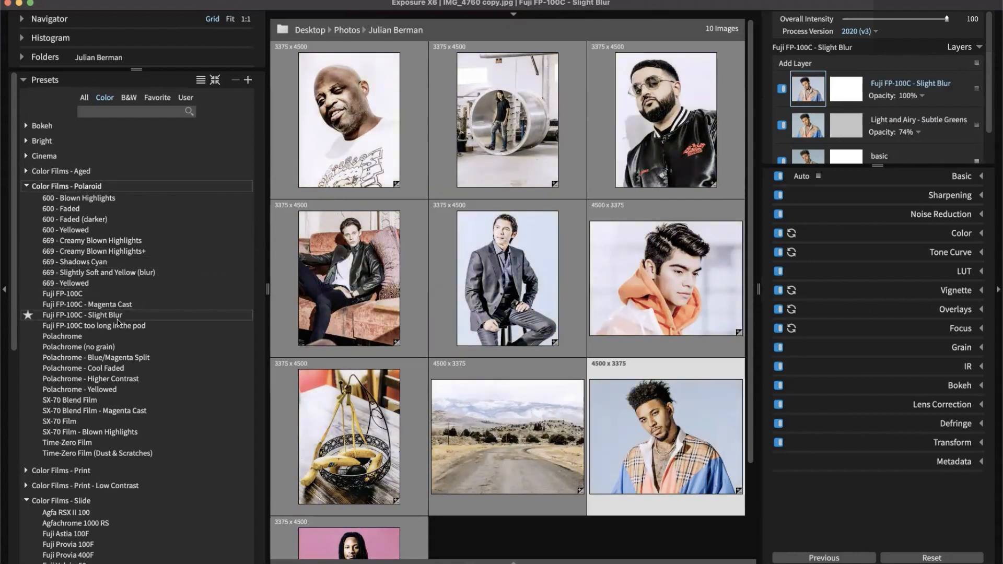
{"action": "left_click", "coordinate": [117, 346]}
{"action": "left_click", "coordinate": [116, 379]}
{"action": "left_click", "coordinate": [94, 432]}
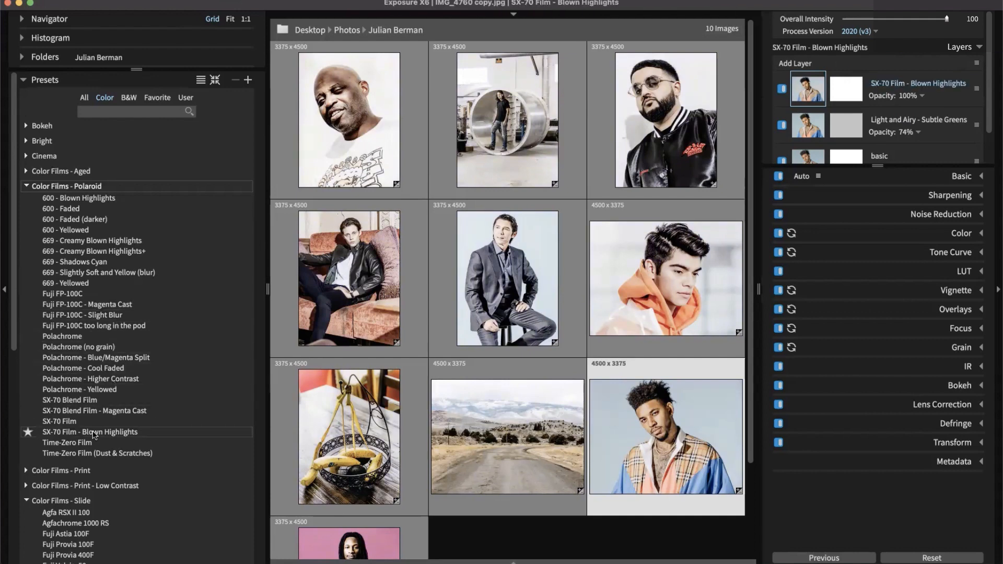
{"action": "left_click", "coordinate": [92, 390]}
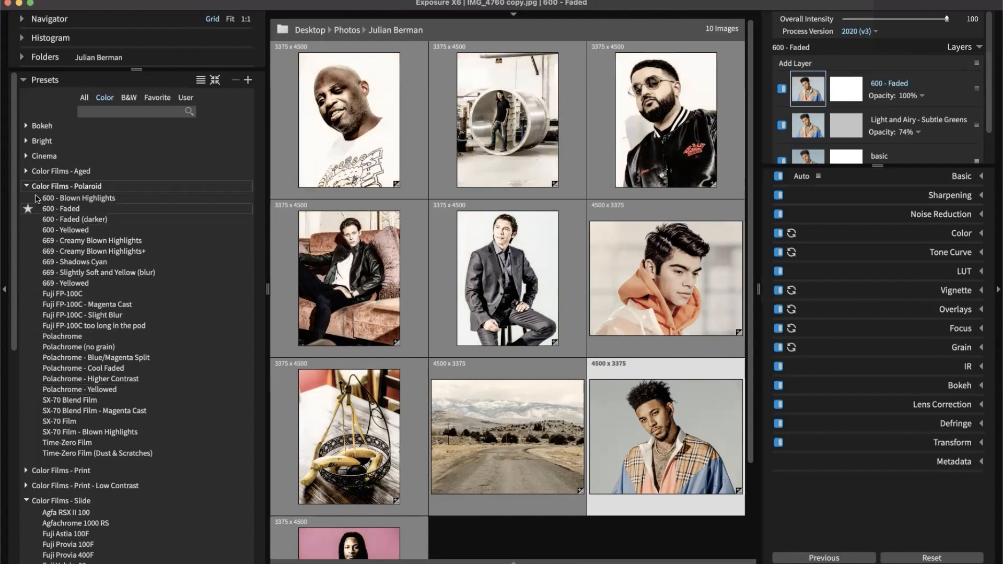
- List the Cross Processing presets and preview them on the grid, from the Slide Film looks through Agfa Optima and Fuji Sensia to Lomo - Kodak Film
{"action": "scroll", "coordinate": [48, 183], "scroll_direction": "down", "scroll_amount": 3}
{"action": "scroll", "coordinate": [48, 180], "scroll_direction": "down", "scroll_amount": 11}
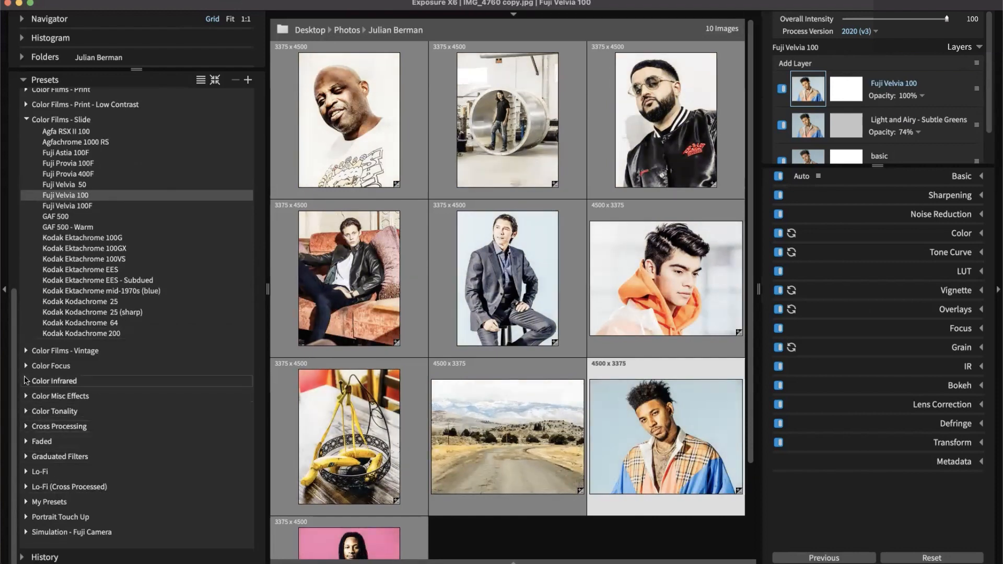
{"action": "left_click", "coordinate": [26, 426]}
{"action": "scroll", "coordinate": [67, 325], "scroll_direction": "down", "scroll_amount": 4}
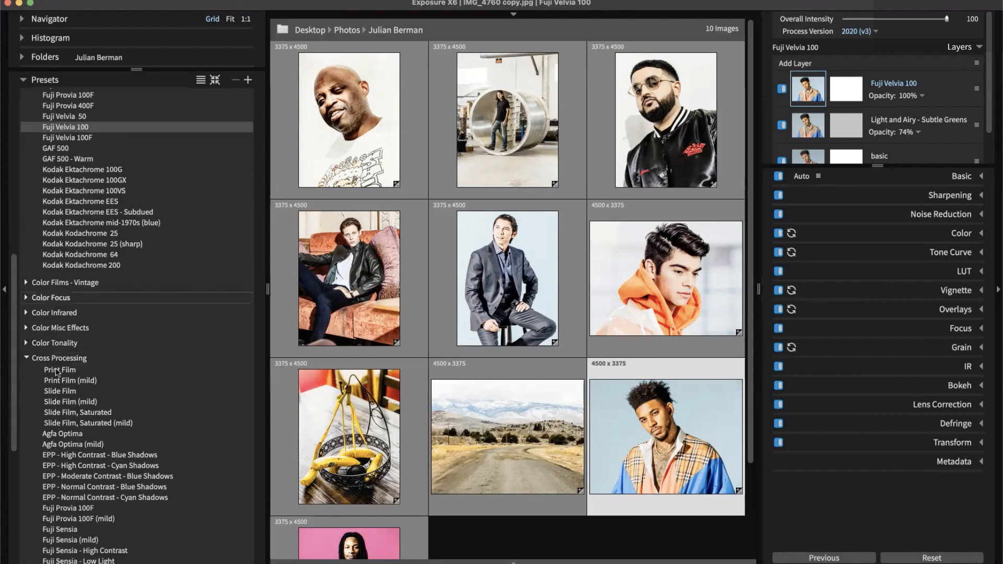
{"action": "scroll", "coordinate": [71, 319], "scroll_direction": "down", "scroll_amount": 2}
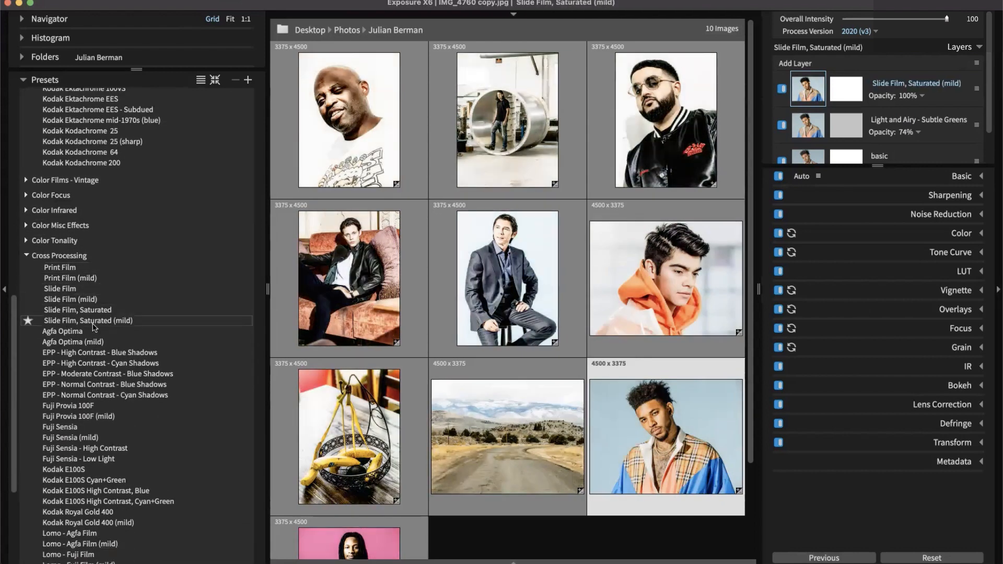
{"action": "scroll", "coordinate": [96, 334], "scroll_direction": "down", "scroll_amount": 1}
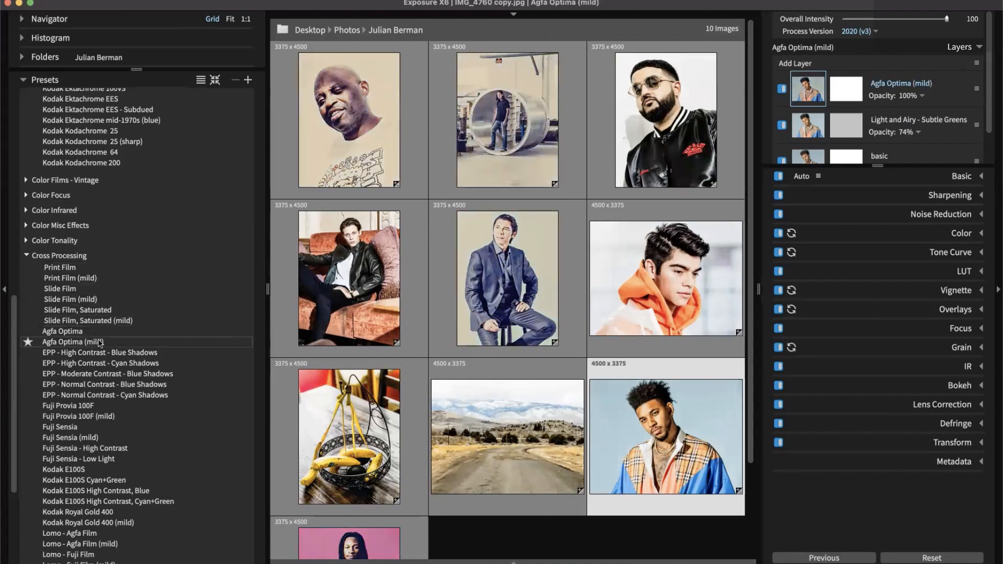
{"action": "scroll", "coordinate": [99, 342], "scroll_direction": "down", "scroll_amount": 1}
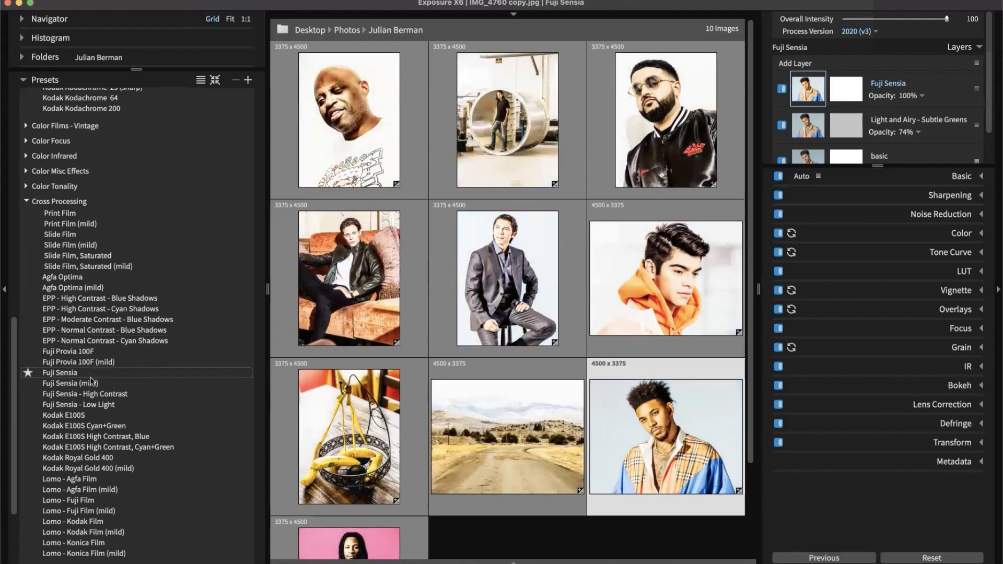
{"action": "scroll", "coordinate": [92, 380], "scroll_direction": "down", "scroll_amount": 2}
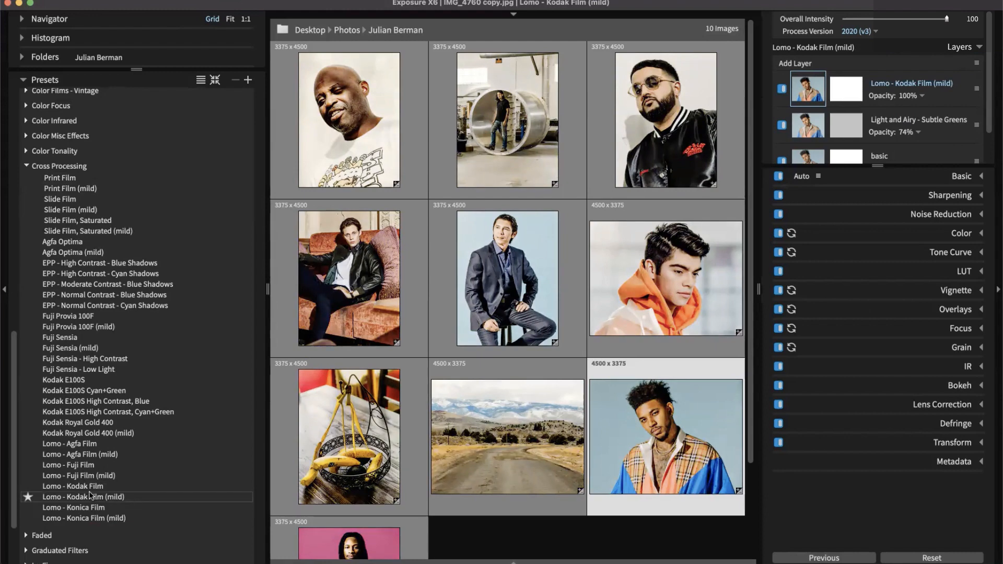
- List the Cinema presets and apply Technicolor Process 2 (2-Strip) to the third layer of the photos
{"action": "scroll", "coordinate": [148, 402], "scroll_direction": "up", "scroll_amount": 15}
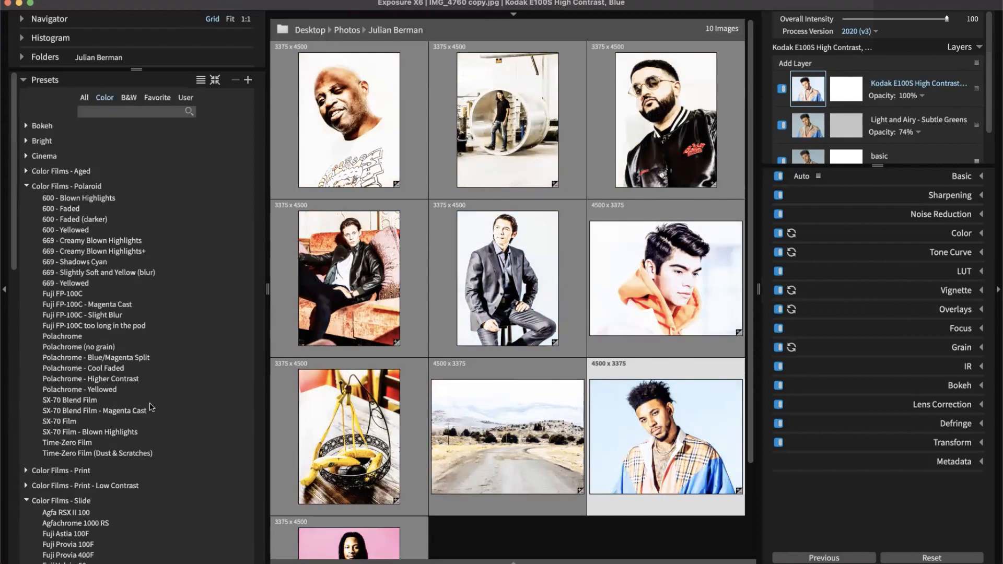
{"action": "left_click", "coordinate": [52, 159]}
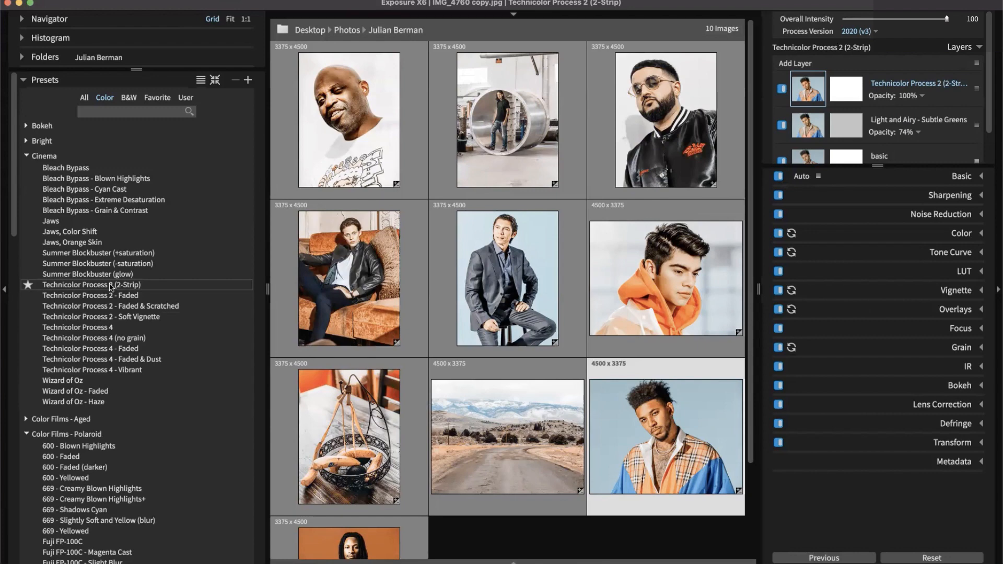
{"action": "left_click", "coordinate": [111, 285]}
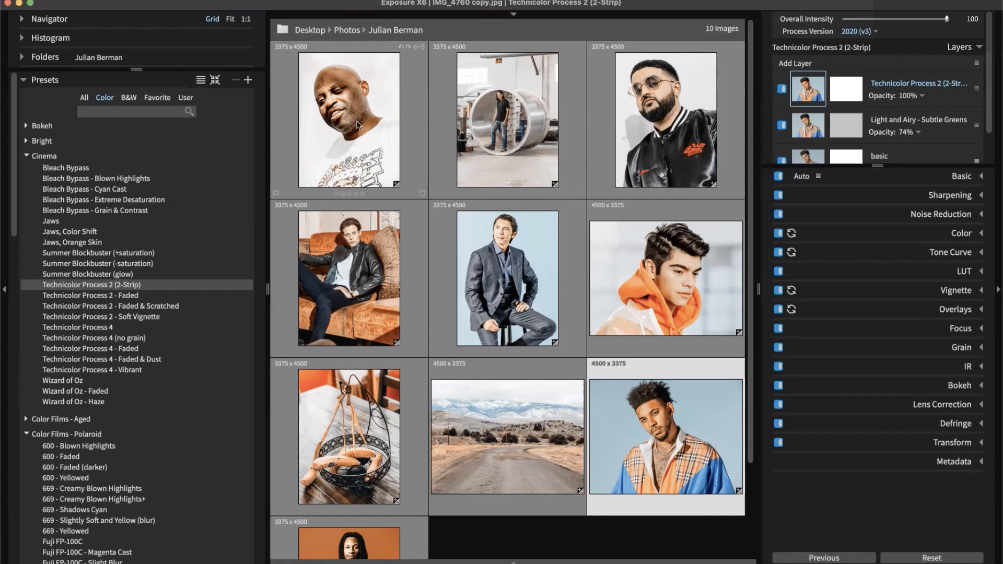
- Enlarge the portrait of the bald man in the white T-shirt and set the Technicolor Process 2 layer's opacity to 52%
{"action": "double_click", "coordinate": [358, 124]}
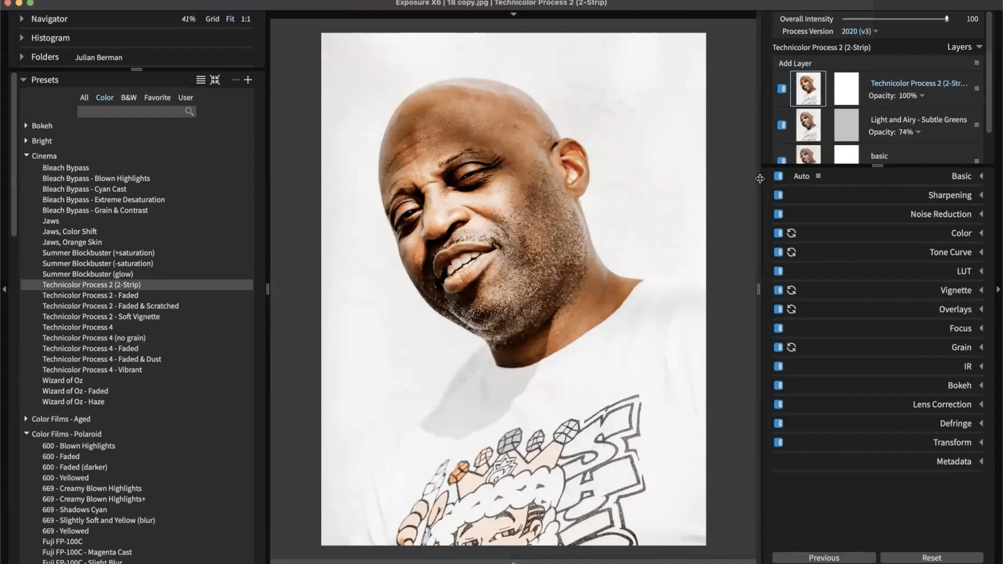
{"action": "left_click", "coordinate": [915, 100]}
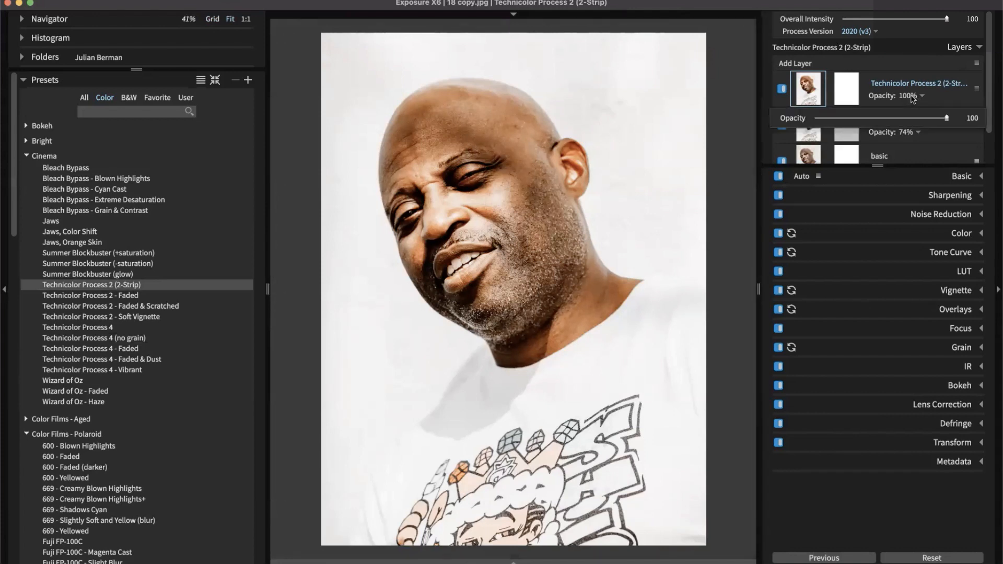
{"action": "left_click_drag", "start_coordinate": [945, 118], "coordinate": [885, 117]}
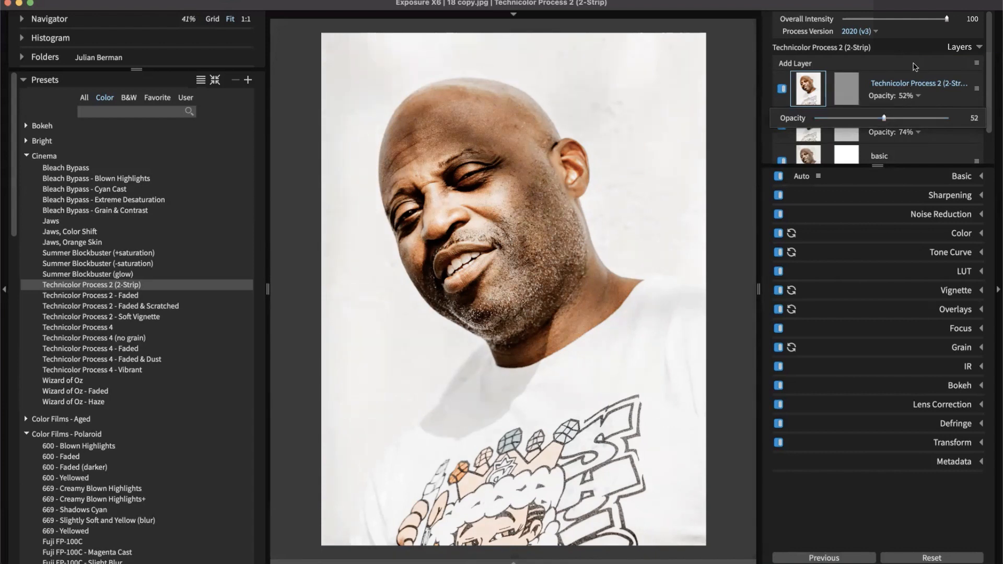
- Toggle the Technicolor Process 2 layer to compare its effect on the white T-shirt portrait and on the bearded man in the black jacket
{"action": "left_click", "coordinate": [783, 90]}
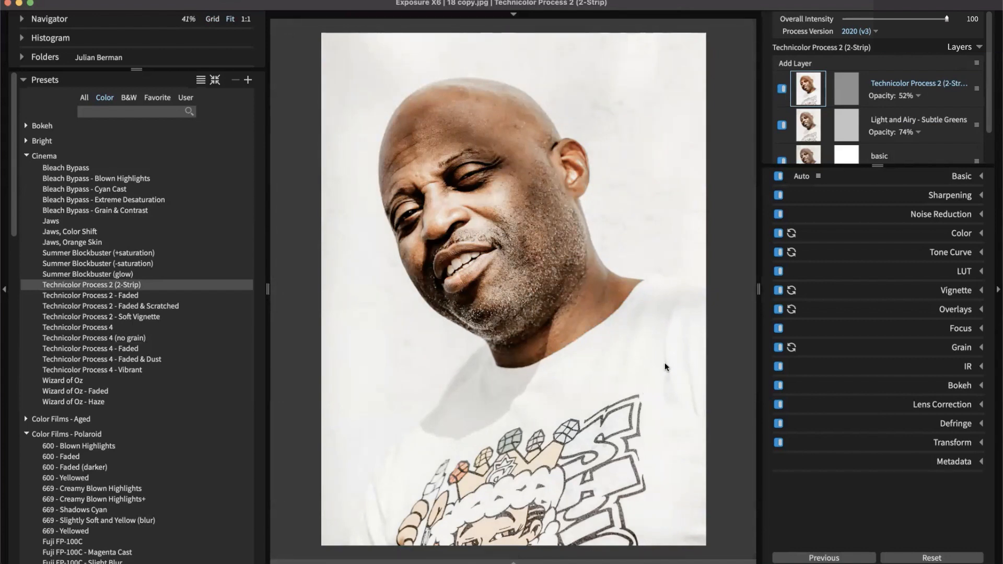
{"action": "key", "text": "Right"}
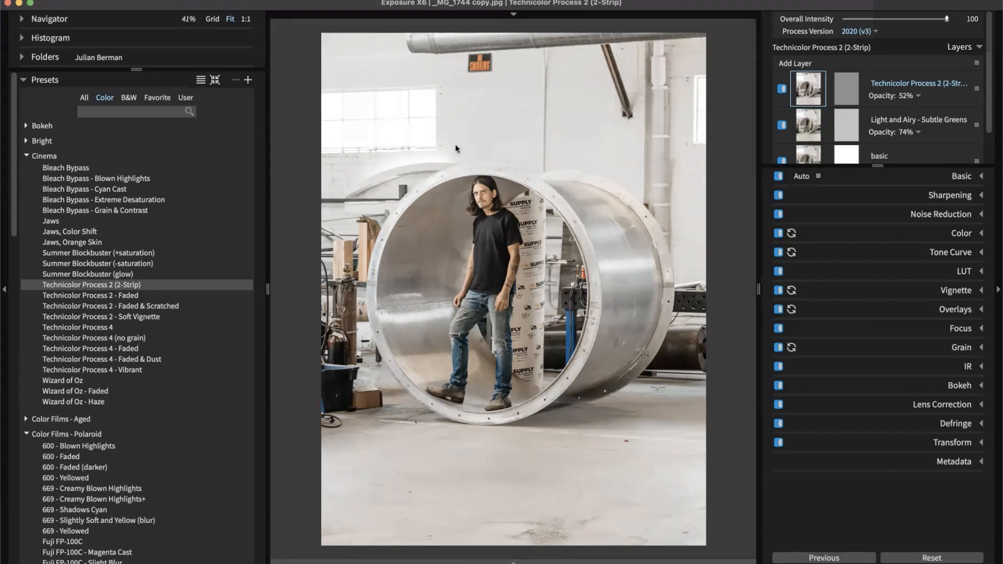
{"action": "key", "text": "Right"}
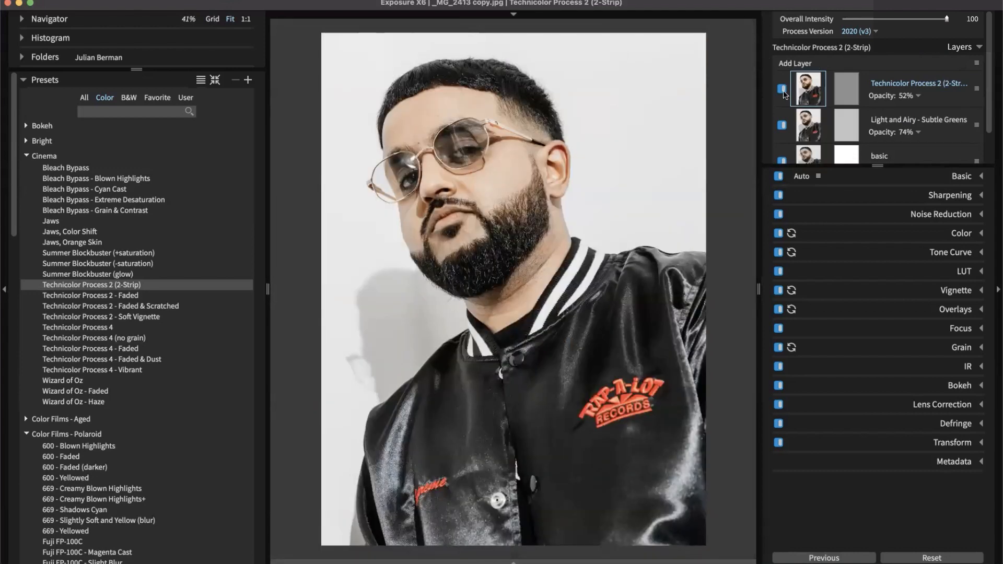
{"action": "left_click", "coordinate": [781, 89]}
{"action": "left_click", "coordinate": [781, 89]}
{"action": "left_click", "coordinate": [782, 89]}
{"action": "left_click", "coordinate": [782, 90]}
{"action": "left_click", "coordinate": [782, 89]}
- Review the photos up to the man in the orange hoodie and toggle the Technicolor Process 2 layer on that one
{"action": "key", "text": "Right"}
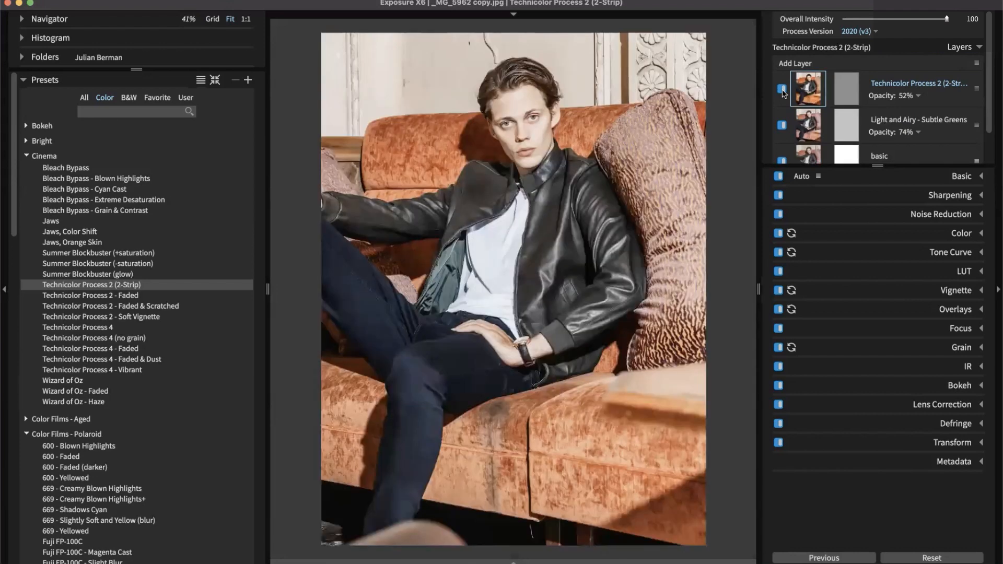
{"action": "key", "text": "Right"}
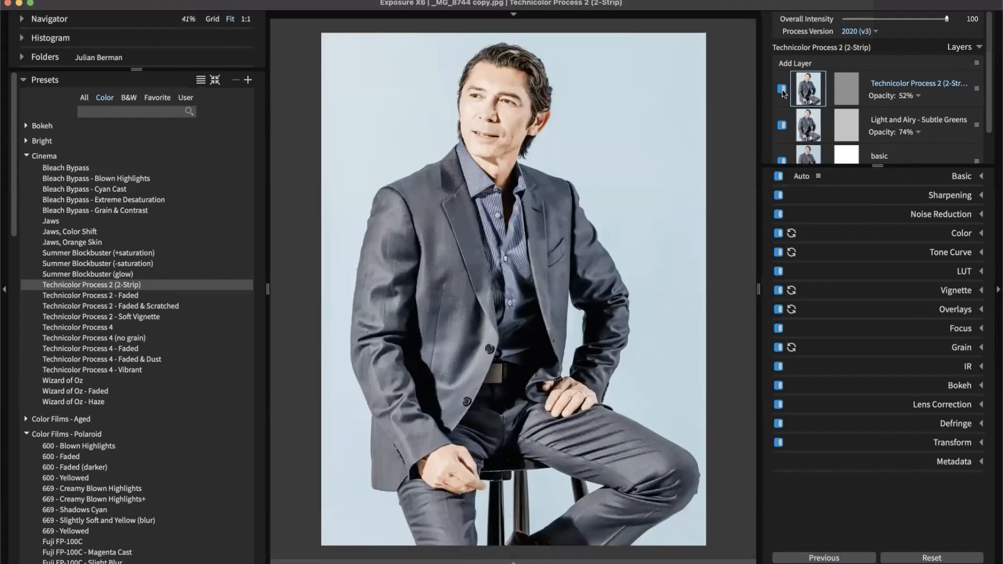
{"action": "key", "text": "Right"}
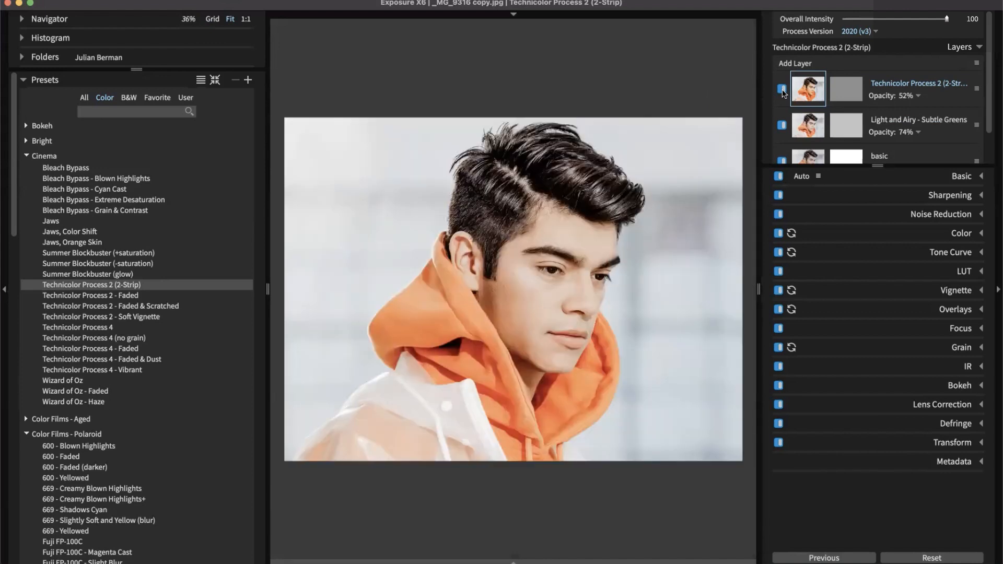
{"action": "left_click", "coordinate": [782, 92]}
{"action": "left_click", "coordinate": [782, 92]}
- Go to the desert road landscape and compare its edited version with the original
{"action": "key", "text": "Right"}
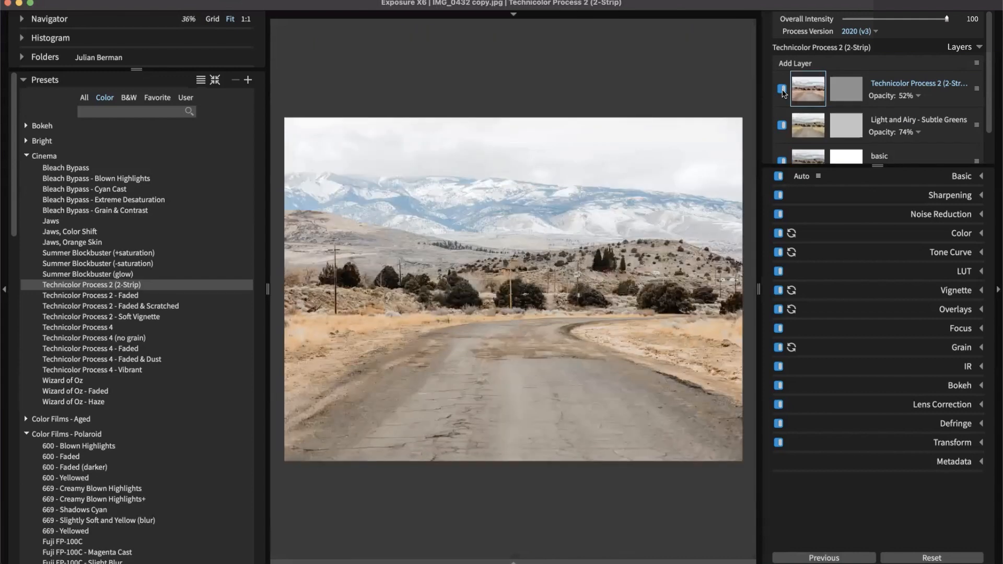
{"action": "key", "text": "backslash"}
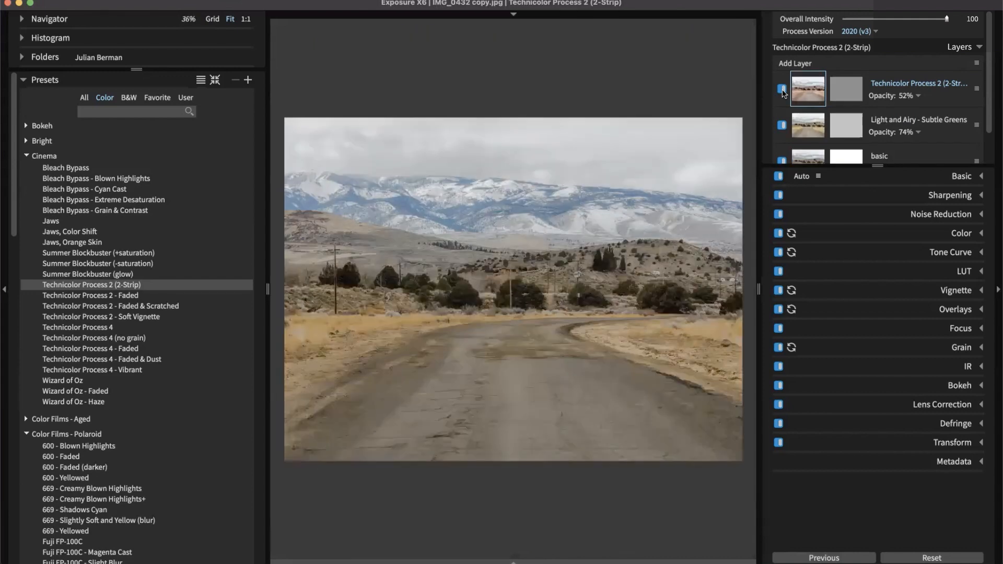
{"action": "key", "text": "backslash"}
{"action": "key", "text": "backslash"}
{"action": "key", "text": "backslash"}
{"action": "key", "text": "backslash"}
{"action": "key", "text": "backslash"}
{"action": "key", "text": "backslash"}
{"action": "key", "text": "backslash"}
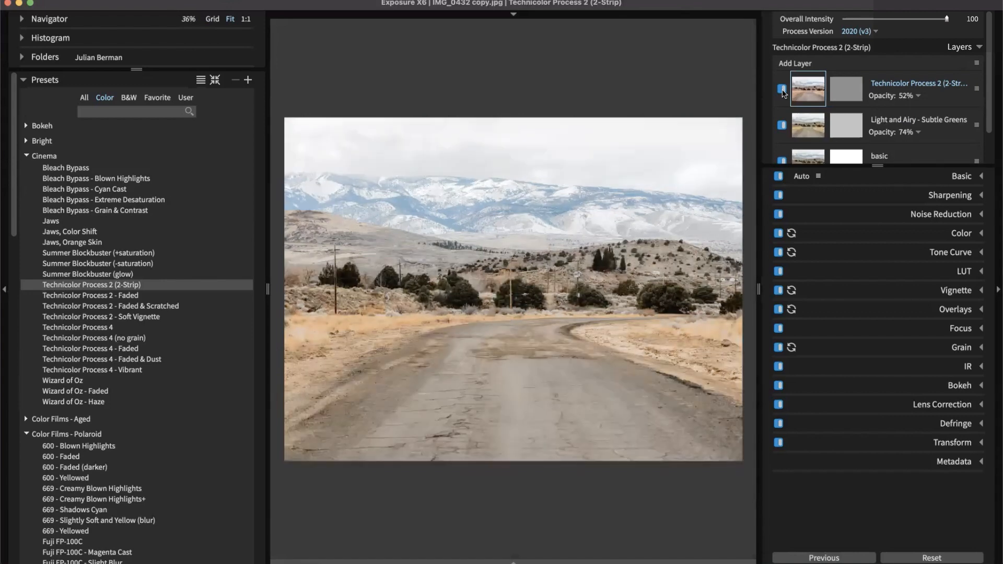
{"action": "key", "text": "backslash"}
{"action": "key", "text": "backslash"}
{"action": "key", "text": "backslash"}
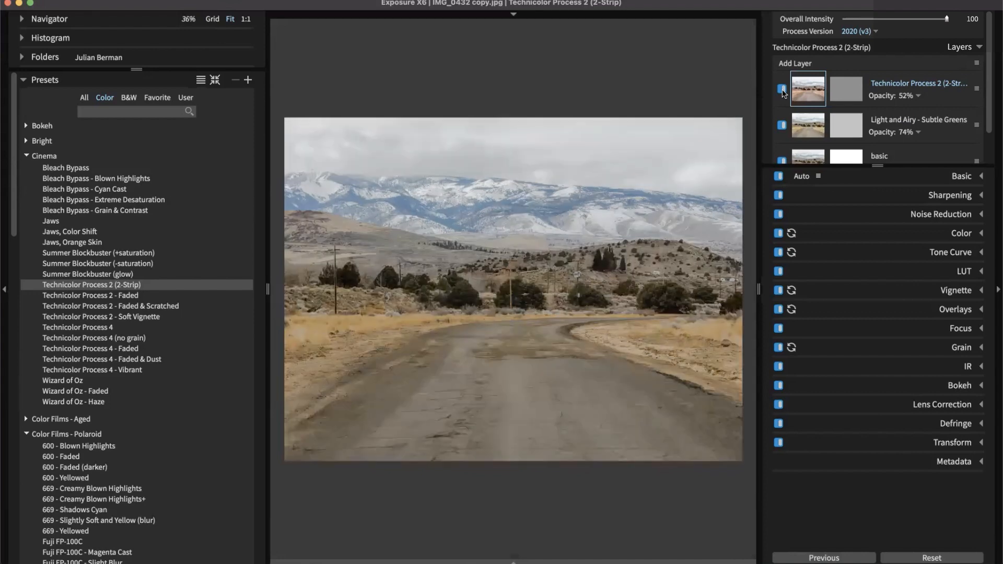
{"action": "key", "text": "backslash"}
- Compare the before and after views of the plaid and blue jacket portrait and the portrait of the man in the blue hoodie
{"action": "key", "text": "Right"}
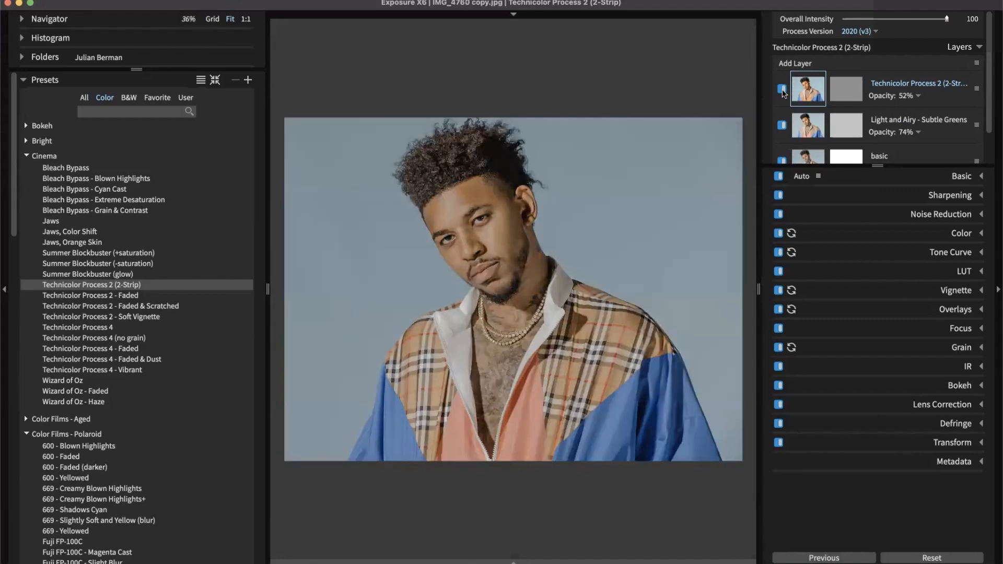
{"action": "key", "text": "backslash"}
{"action": "key", "text": "Right"}
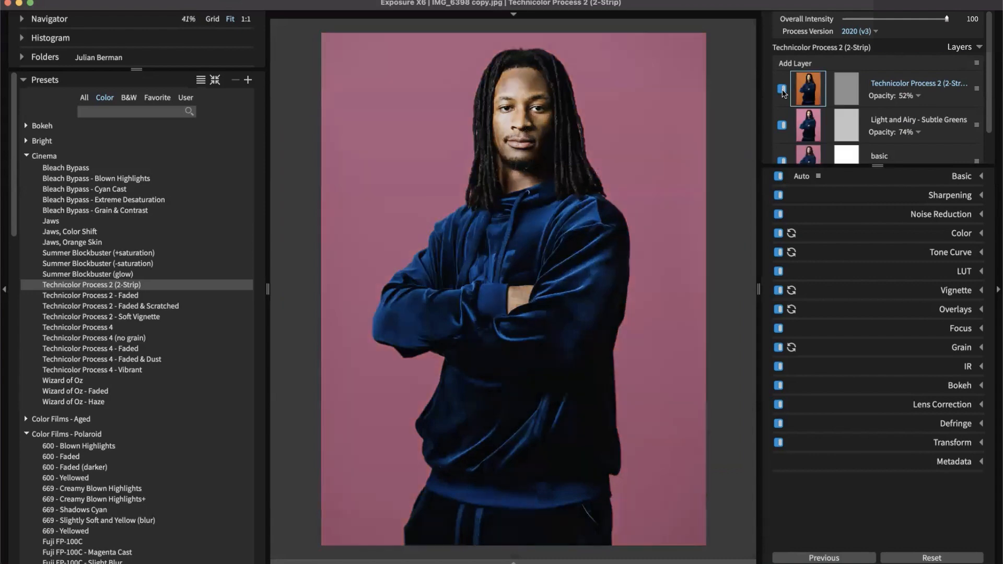
{"action": "key", "text": "backslash"}
{"action": "key", "text": "backslash"}
{"action": "key", "text": "backslash"}
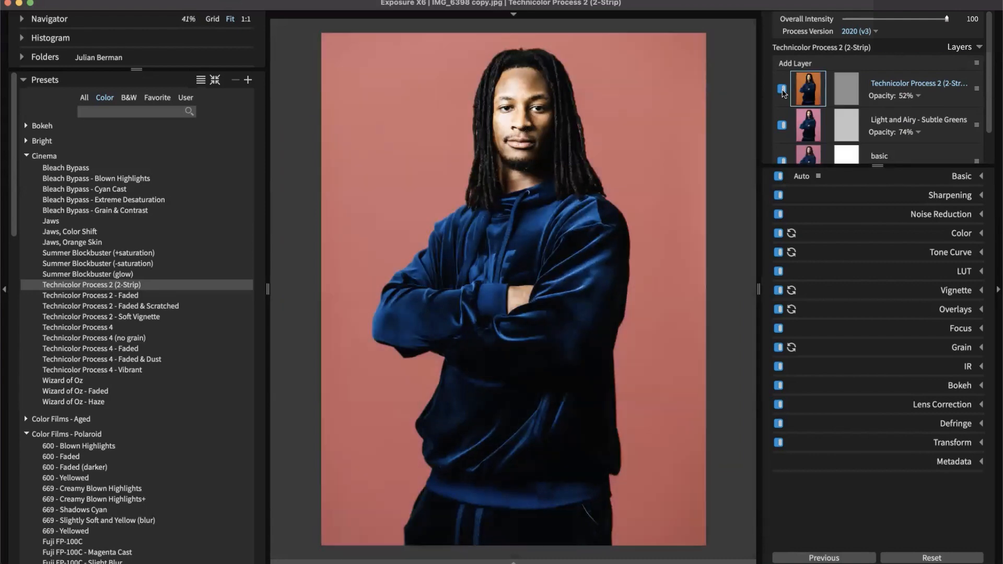
{"action": "key", "text": "backslash"}
{"action": "key", "text": "backslash"}
{"action": "key", "text": "backslash"}
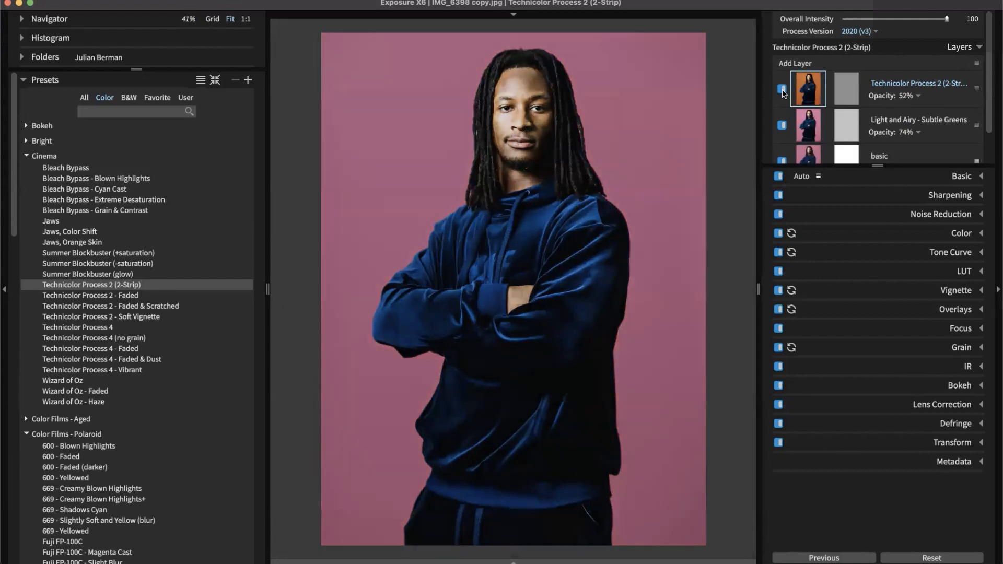
{"action": "key", "text": "backslash"}
{"action": "key", "text": "backslash"}
{"action": "key", "text": "backslash"}
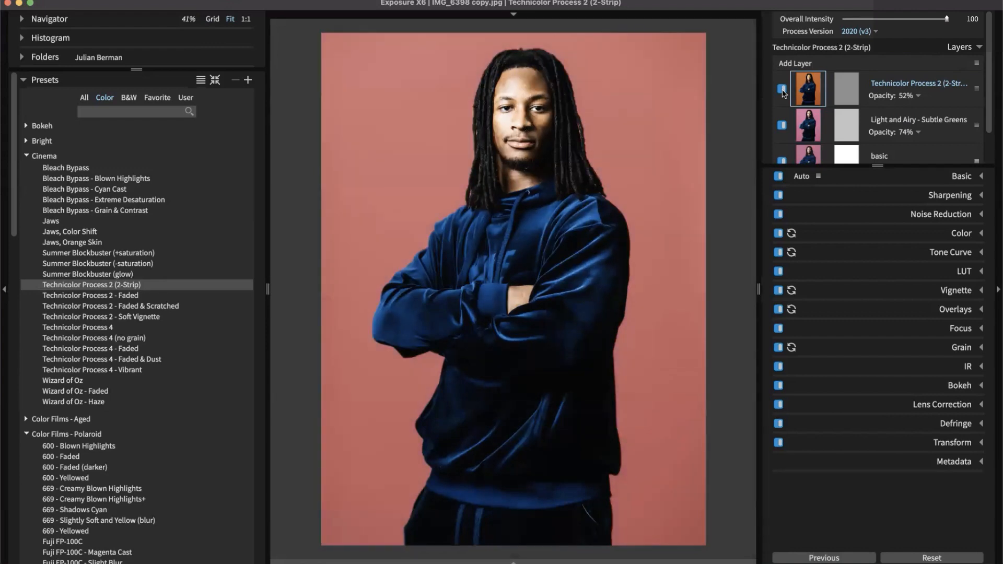
- Return to the photo grid and add a new layer above the Technicolor Process 2 layer
{"action": "key", "text": "g"}
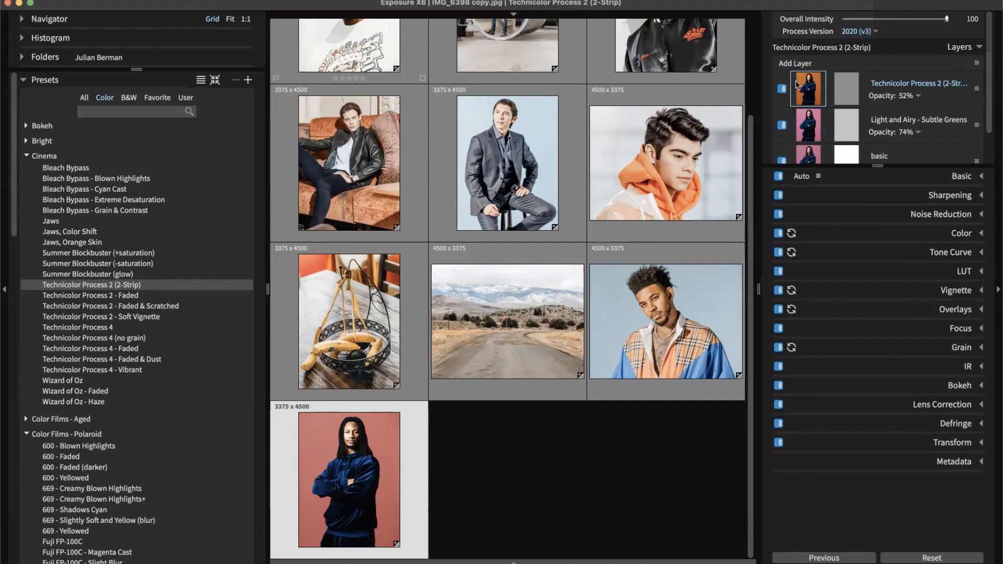
{"action": "left_click", "coordinate": [802, 64]}
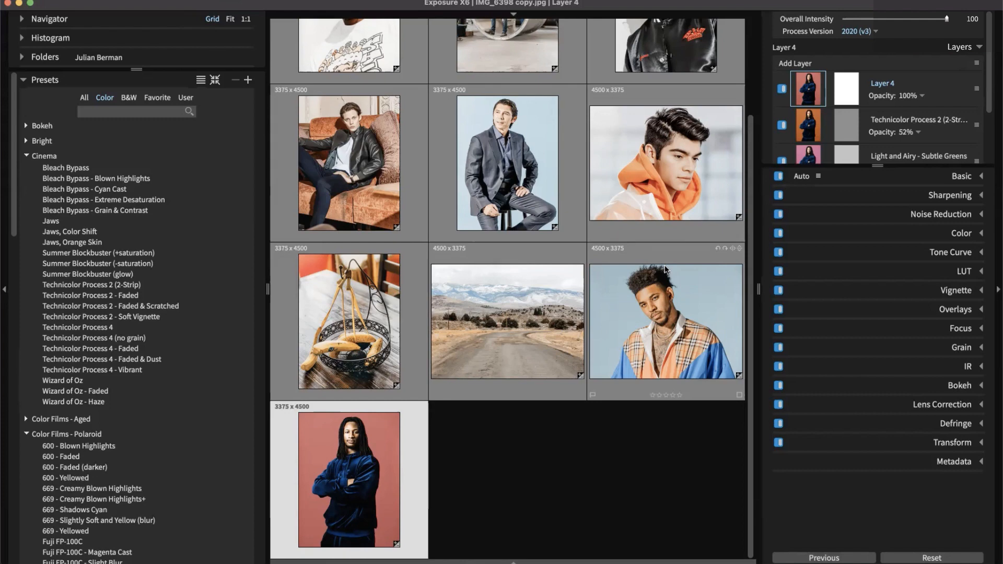
- Open the portrait of the man in the white graphic T-shirt and review the photos through to the man in the grey suit
{"action": "scroll", "coordinate": [388, 166], "scroll_direction": "up", "scroll_amount": 3}
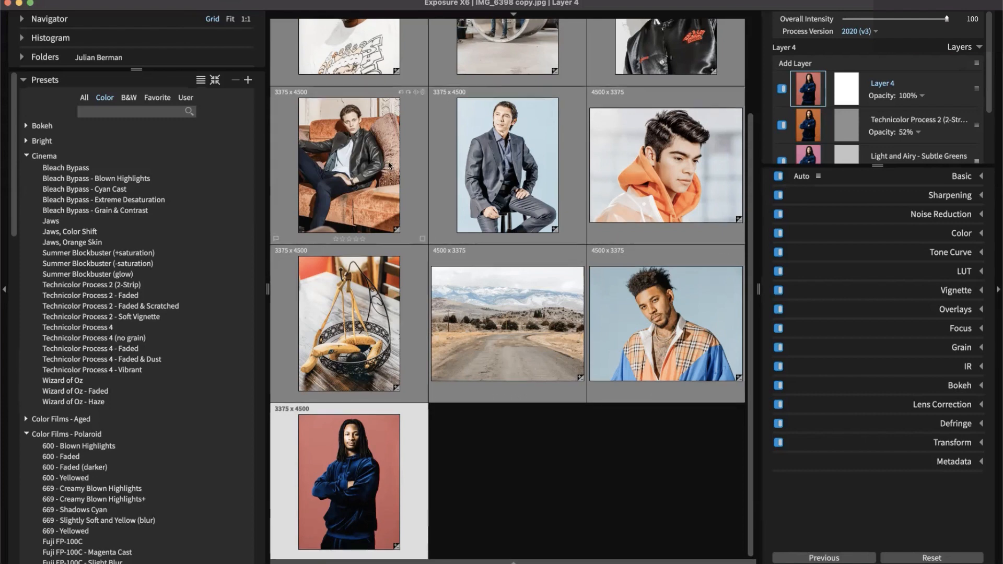
{"action": "double_click", "coordinate": [354, 140]}
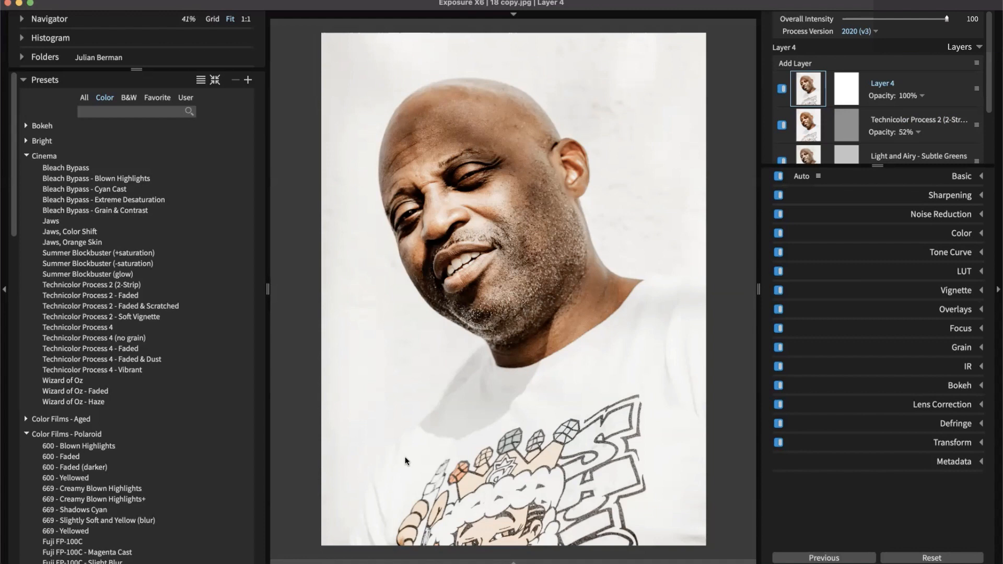
{"action": "key", "text": "Right"}
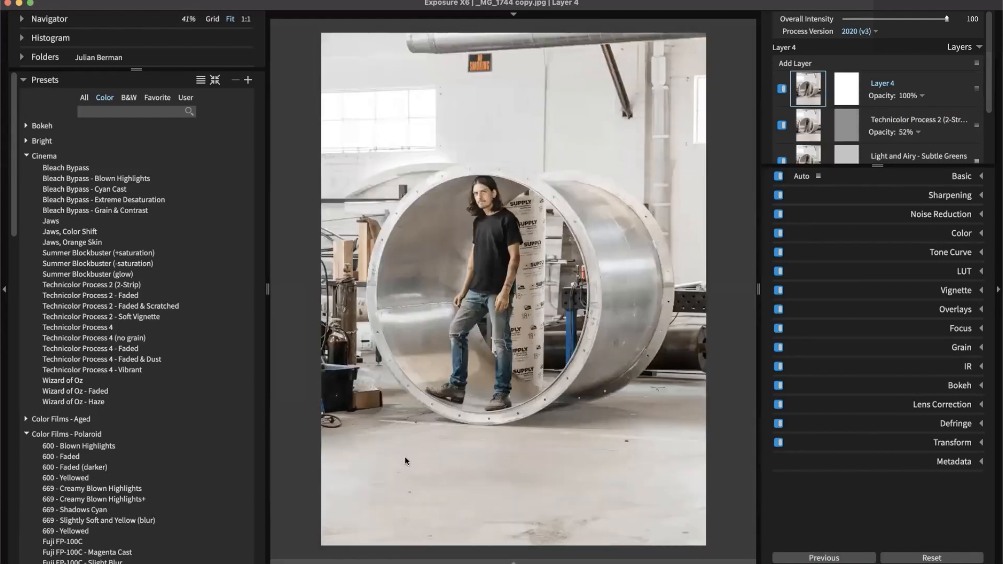
{"action": "key", "text": "Right"}
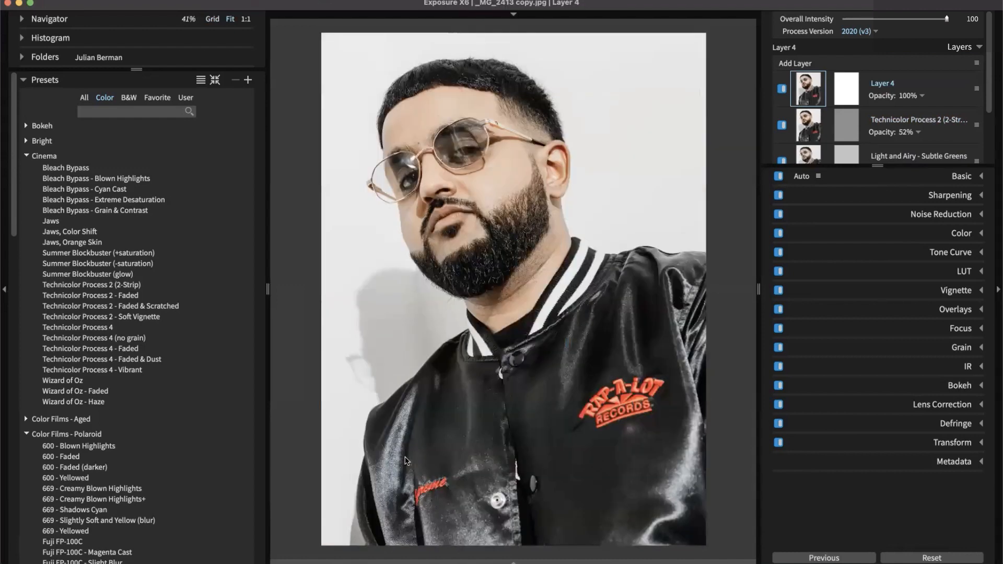
{"action": "key", "text": "Right"}
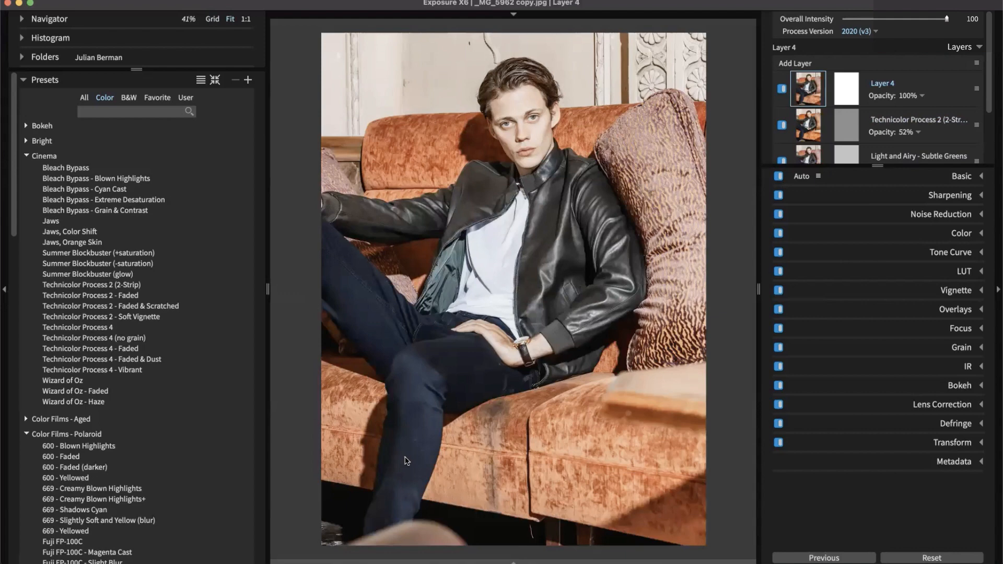
{"action": "key", "text": "Right"}
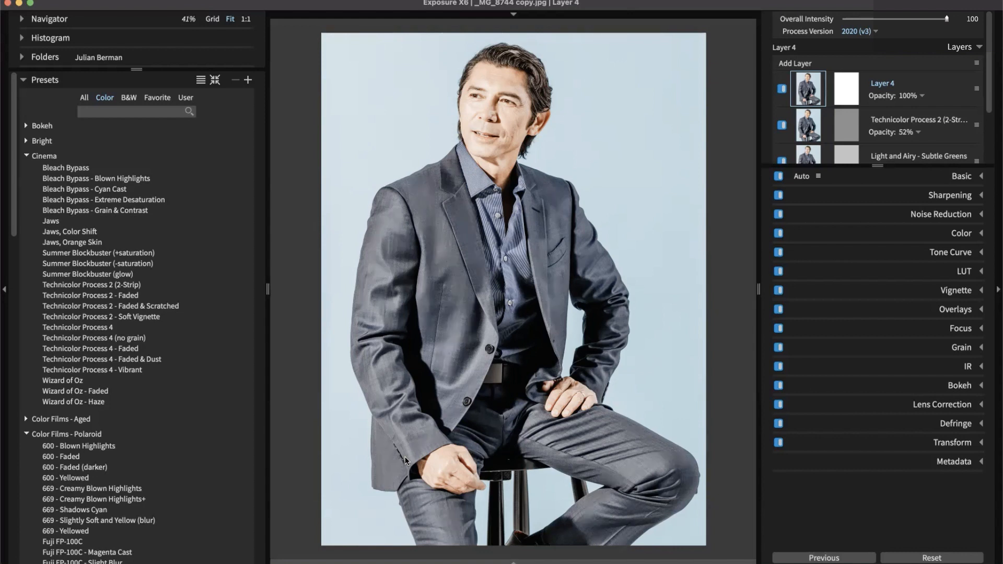
- Collapse all preset categories and expand only the Color Misc Effects presets
{"action": "left_click", "coordinate": [212, 390]}
{"action": "left_click", "coordinate": [216, 81]}
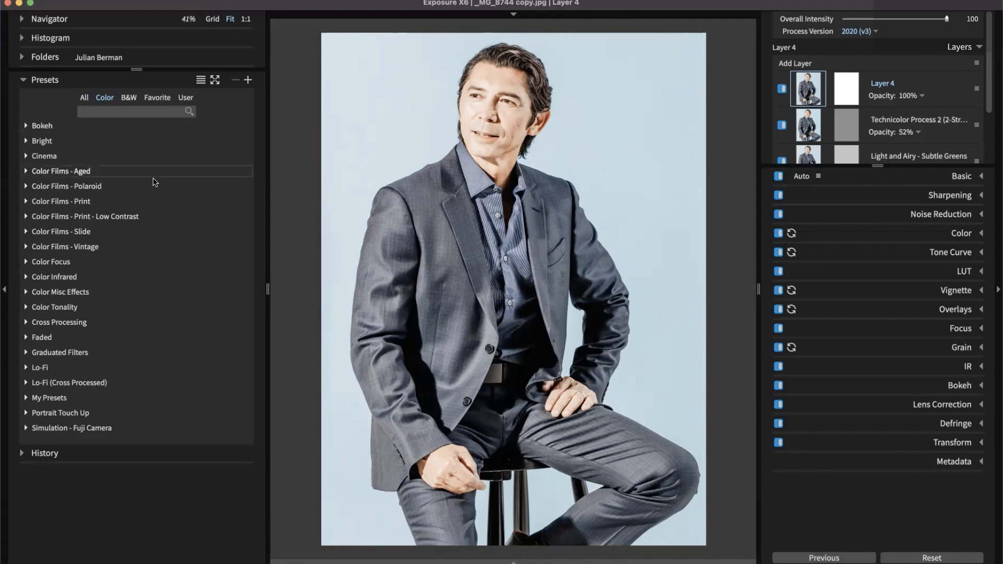
{"action": "left_click", "coordinate": [77, 291]}
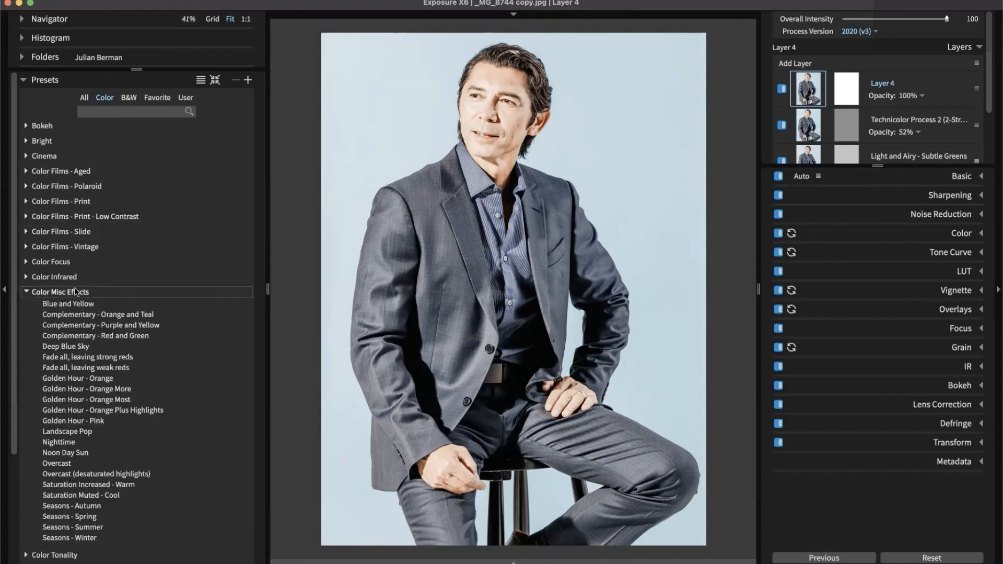
{"action": "scroll", "coordinate": [102, 256], "scroll_direction": "down", "scroll_amount": 2}
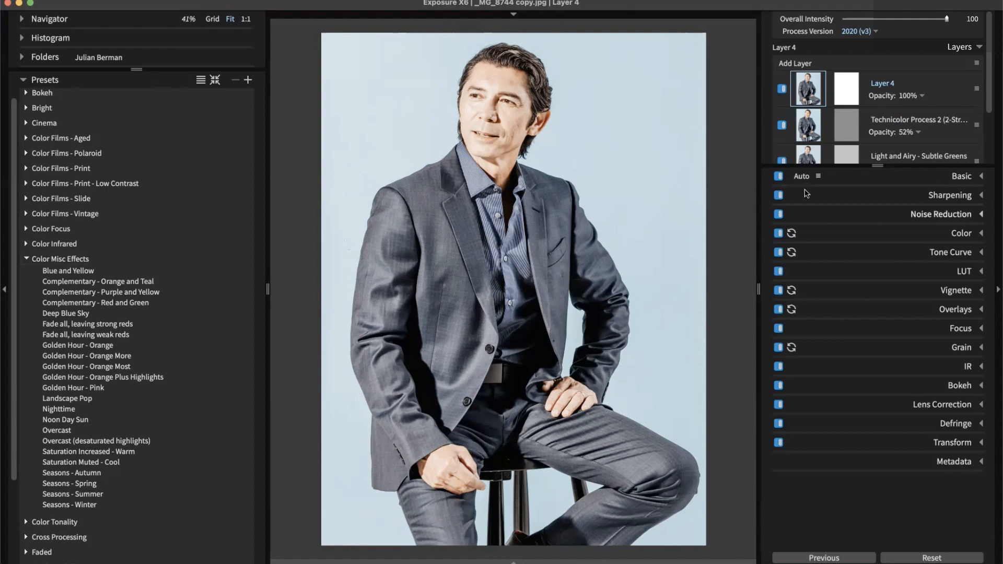
- Undo an extra added layer and enlarge the layer list so all four layers fit
{"action": "left_click", "coordinate": [801, 62]}
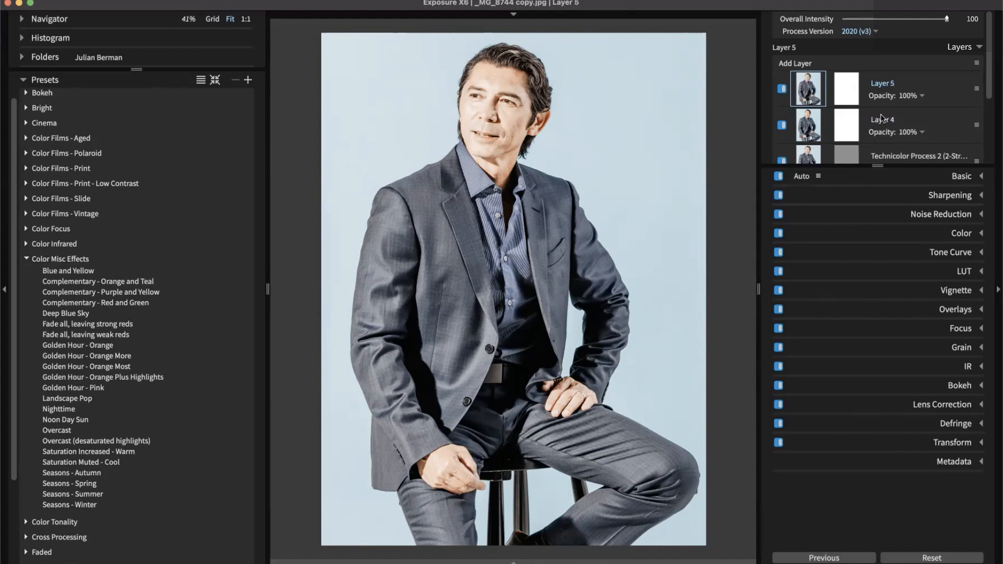
{"action": "key", "text": "super+z"}
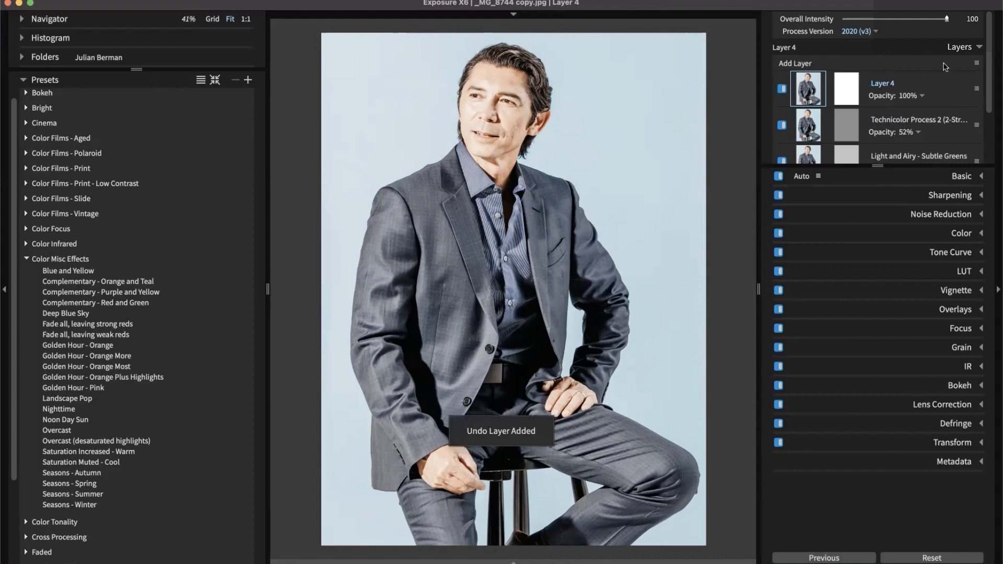
{"action": "scroll", "coordinate": [905, 121], "scroll_direction": "down", "scroll_amount": 4}
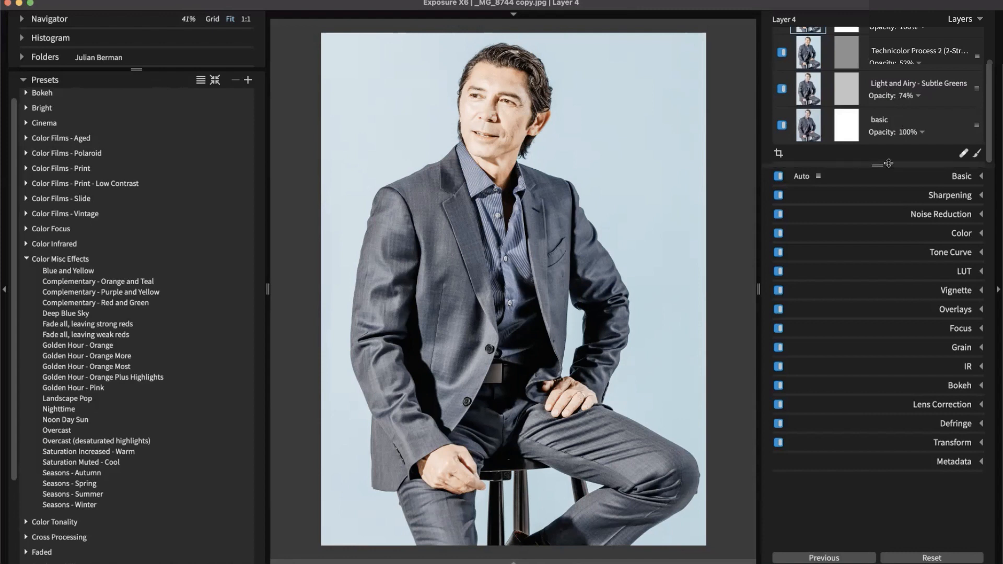
{"action": "left_click_drag", "start_coordinate": [888, 165], "coordinate": [887, 211]}
{"action": "scroll", "coordinate": [887, 211], "scroll_direction": "up", "scroll_amount": 2}
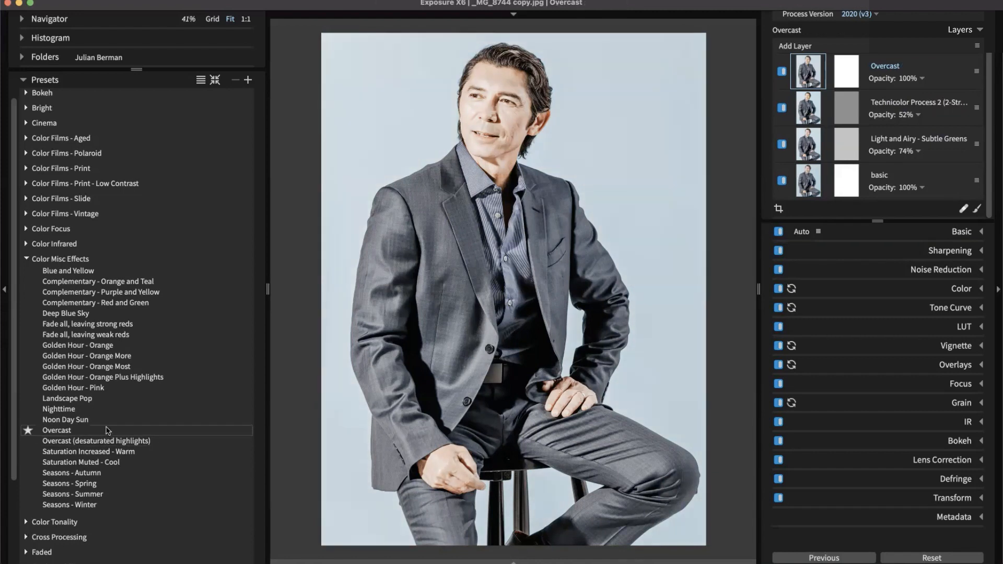
- Apply the Overcast (desaturated highlights) preset to the uppermost layer and toggle that layer to compare the grey suit portrait
{"action": "left_click", "coordinate": [102, 442]}
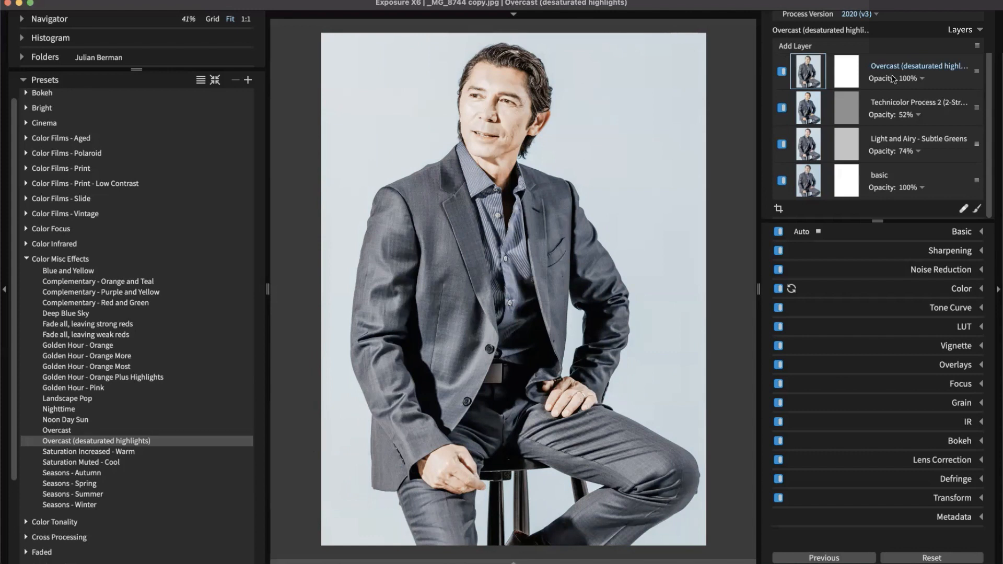
{"action": "left_click", "coordinate": [782, 72]}
{"action": "left_click", "coordinate": [782, 72]}
- Go through the photos to the desert road landscape and toggle the Overcast (desaturated highlights) layer off and on there
{"action": "key", "text": "Right"}
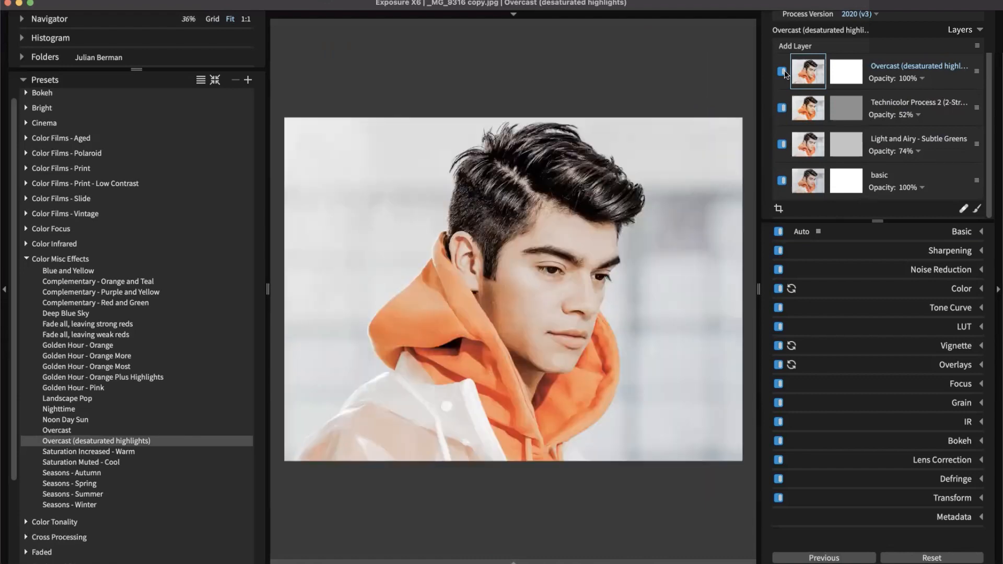
{"action": "key", "text": "Right"}
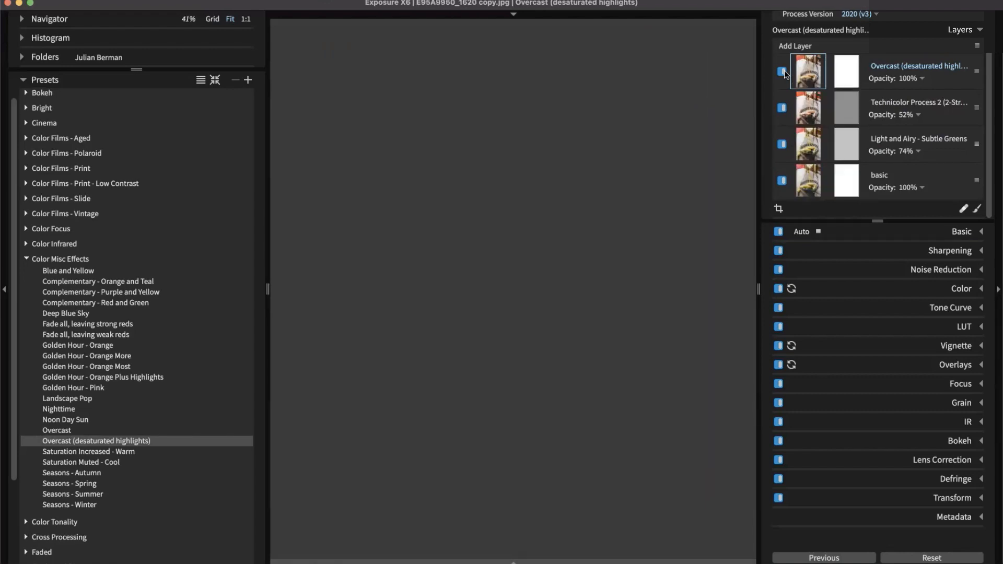
{"action": "key", "text": "Right"}
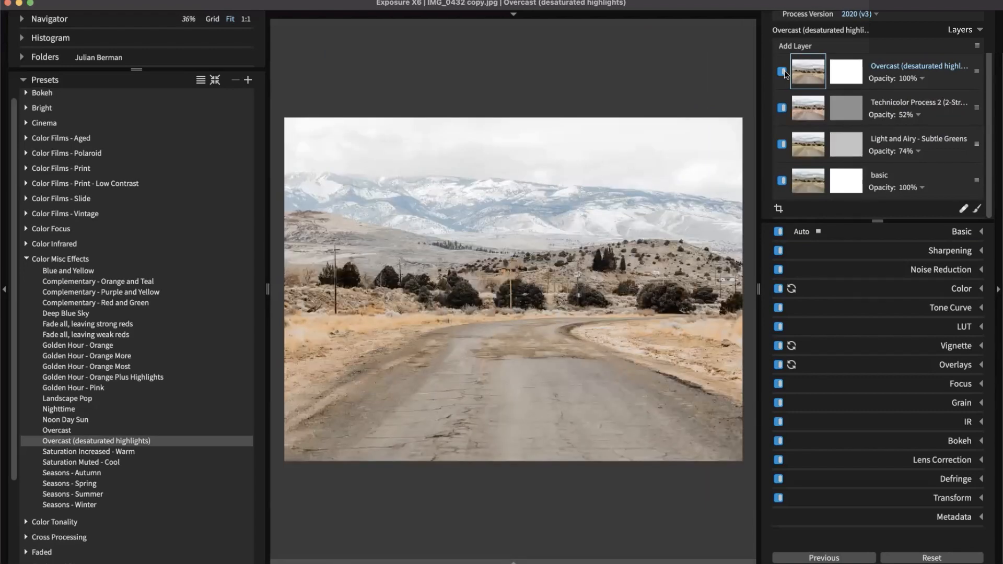
{"action": "left_click", "coordinate": [782, 72]}
{"action": "left_click", "coordinate": [781, 72]}
{"action": "left_click", "coordinate": [782, 71]}
{"action": "left_click", "coordinate": [782, 72]}
- Go to the plaid and blue jacket portrait and compare it with and without the Overcast (desaturated highlights) layer
{"action": "key", "text": "Right"}
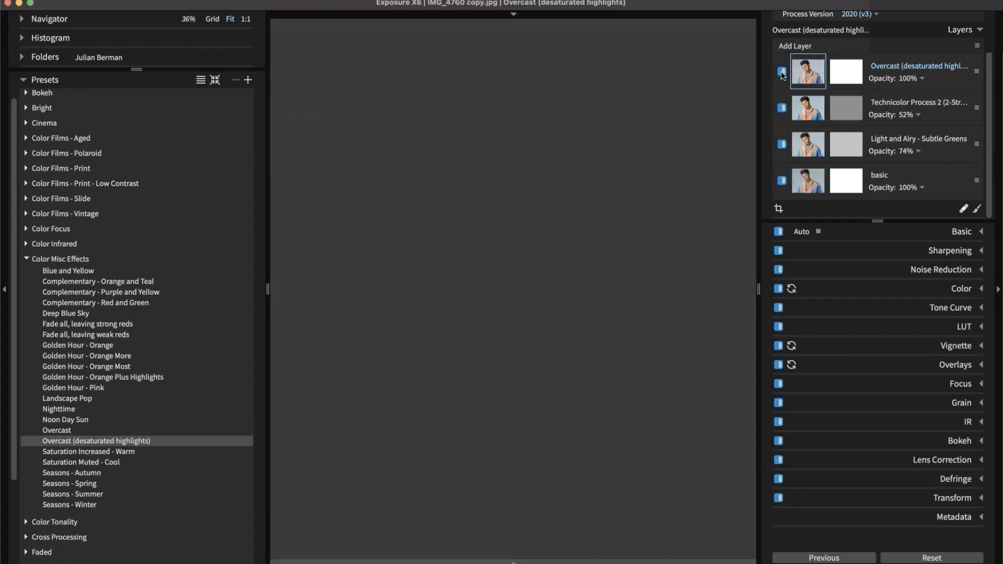
{"action": "left_click", "coordinate": [782, 71]}
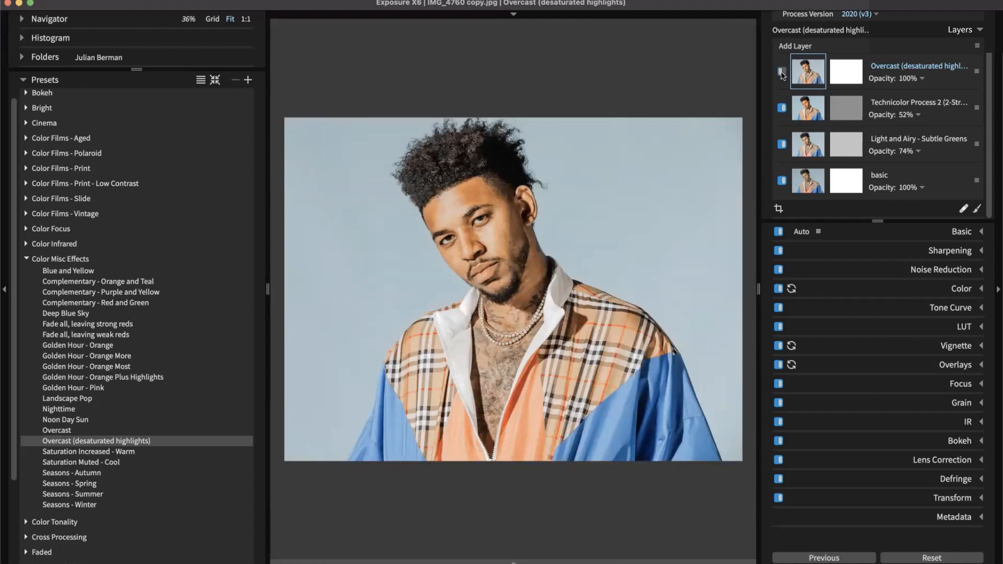
{"action": "left_click", "coordinate": [782, 71]}
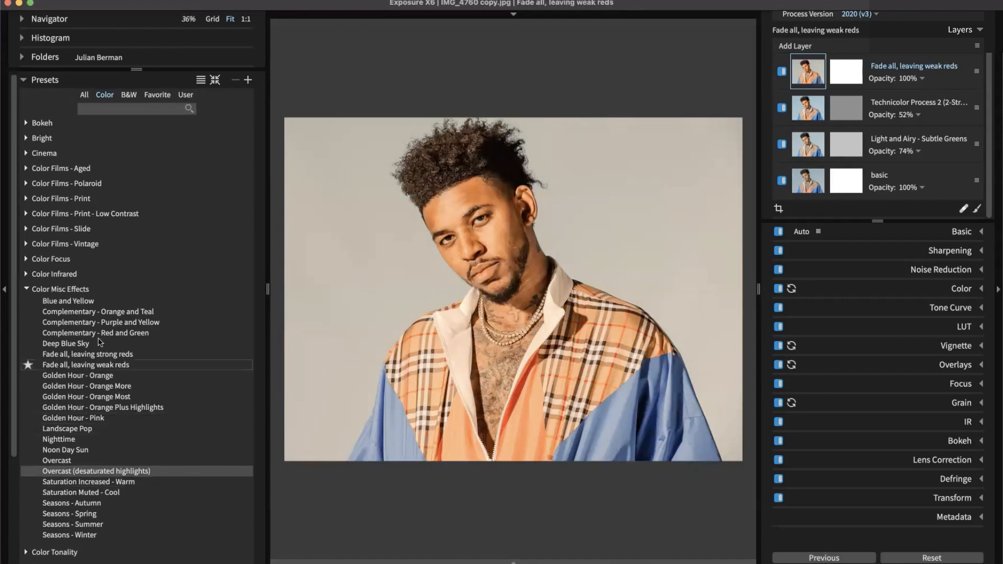
- Expand the Color Films - Aged presets and display the presets as two-column thumbnails
{"action": "left_click", "coordinate": [50, 169]}
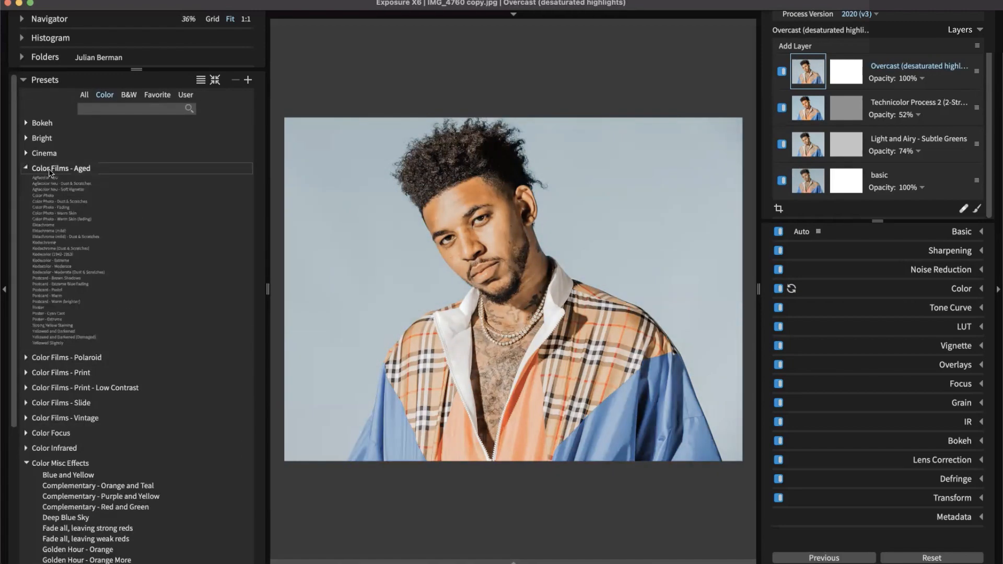
{"action": "left_click", "coordinate": [201, 81]}
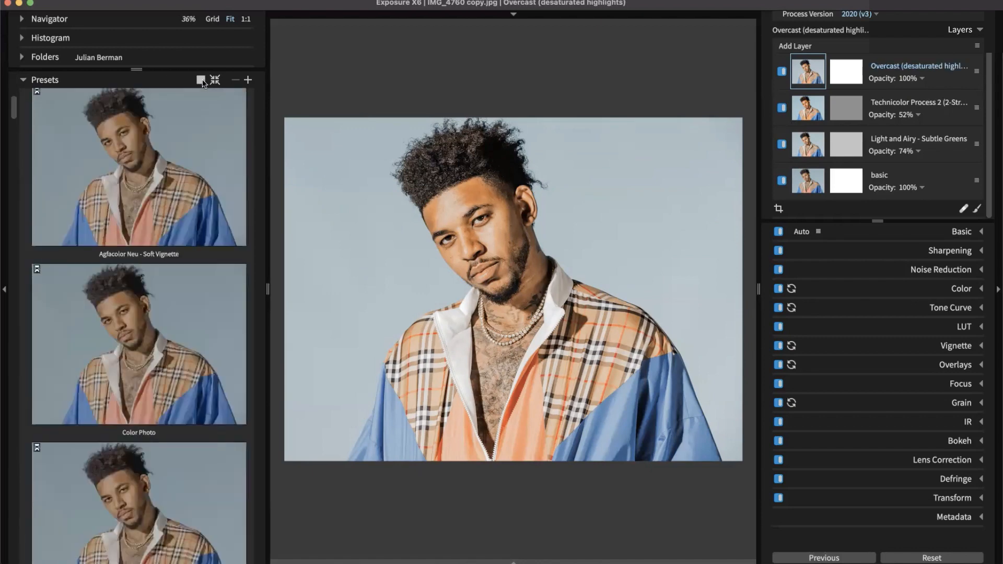
{"action": "left_click", "coordinate": [202, 82]}
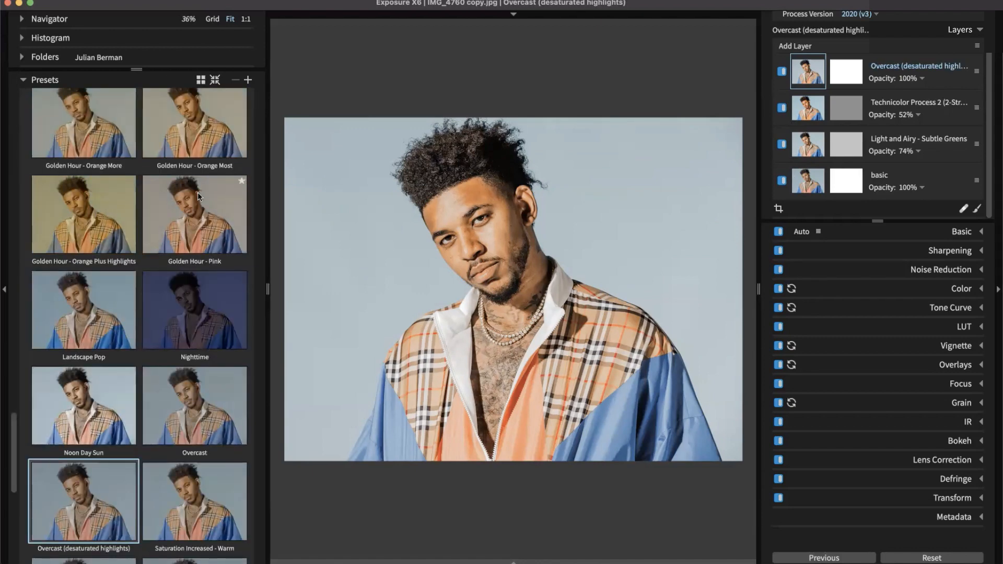
- Browse the Color Misc Effects and Color Films - Aged thumbnails, previewing presets such as Postcard - Pastel and Kodachrome on the plaid jacket portrait
{"action": "scroll", "coordinate": [198, 194], "scroll_direction": "down", "scroll_amount": 5}
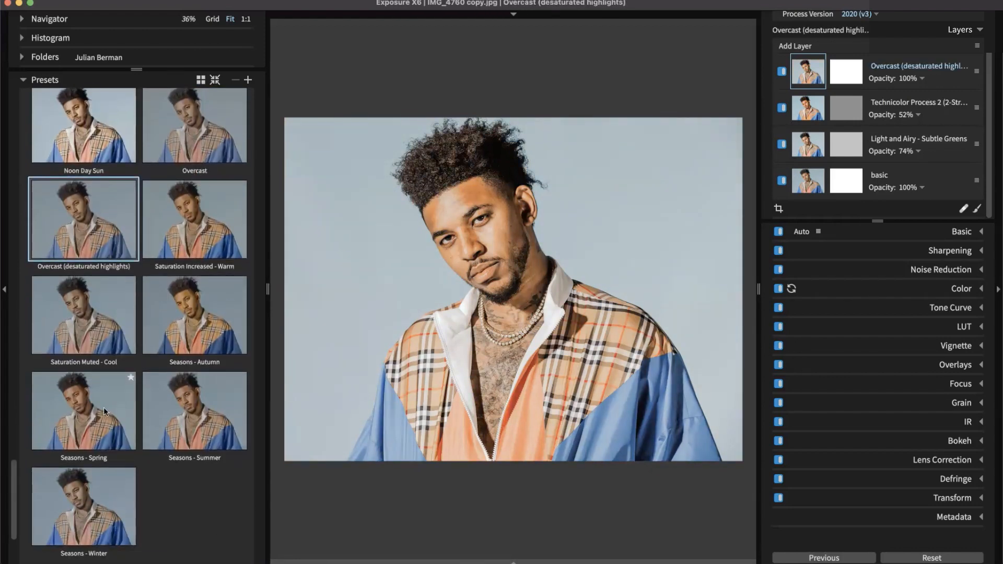
{"action": "scroll", "coordinate": [103, 407], "scroll_direction": "up", "scroll_amount": 1}
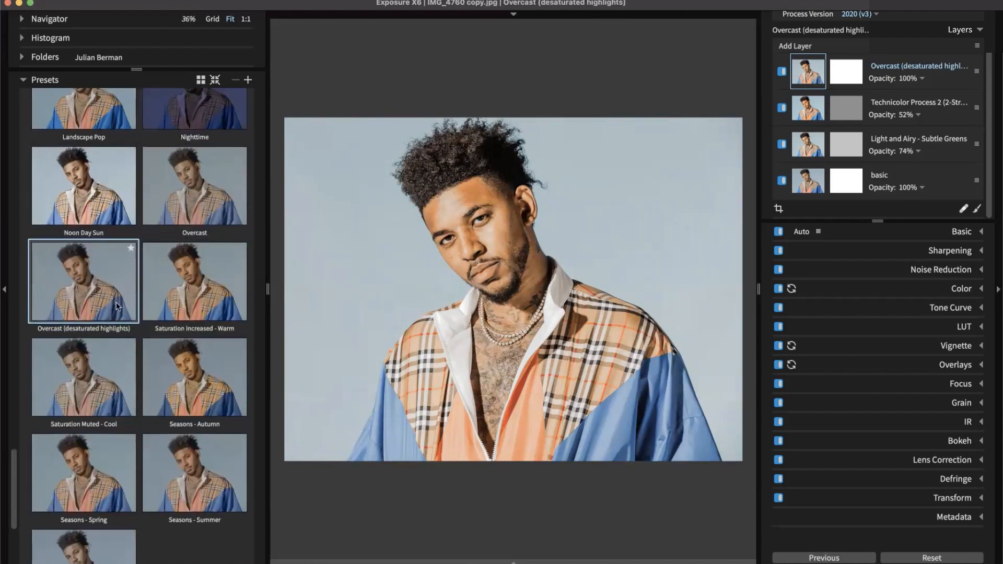
{"action": "scroll", "coordinate": [156, 365], "scroll_direction": "up", "scroll_amount": 2}
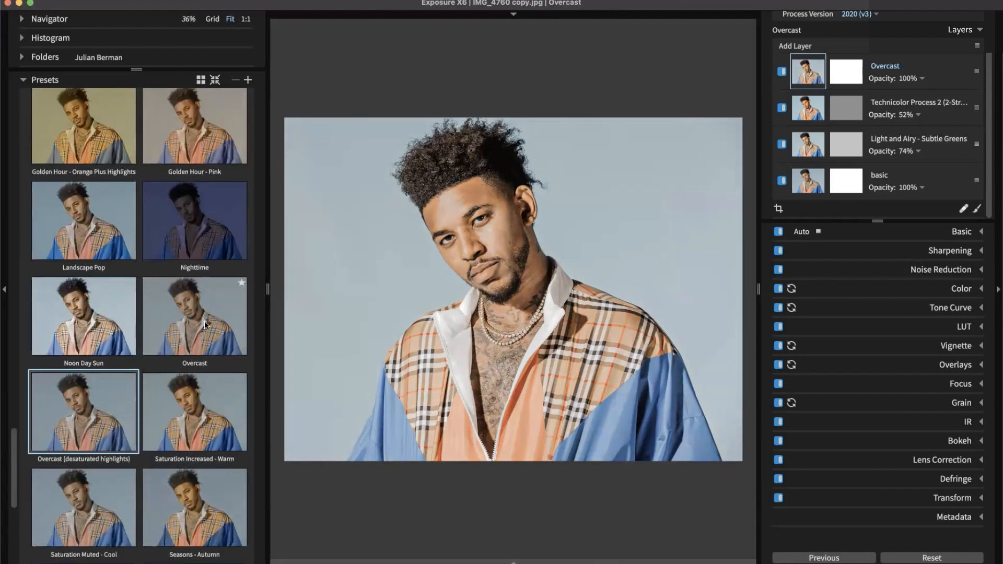
{"action": "scroll", "coordinate": [205, 321], "scroll_direction": "up", "scroll_amount": 6}
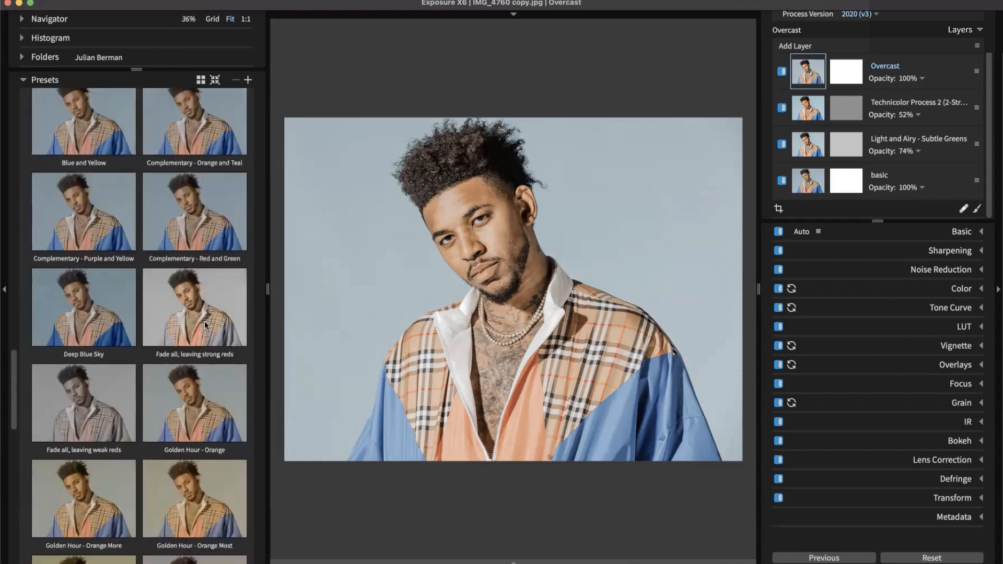
{"action": "scroll", "coordinate": [205, 321], "scroll_direction": "up", "scroll_amount": 1}
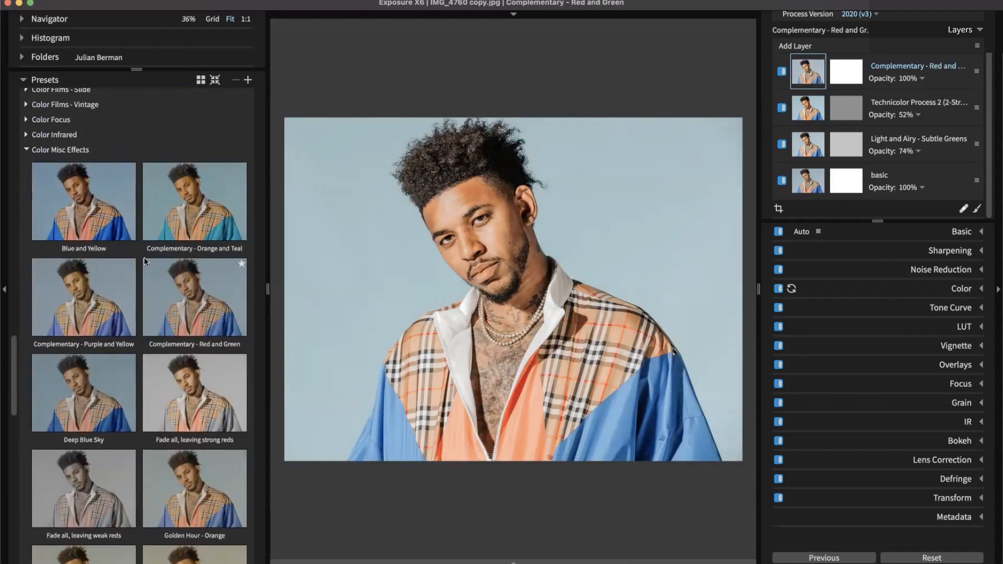
{"action": "scroll", "coordinate": [141, 264], "scroll_direction": "up", "scroll_amount": 2}
{"action": "scroll", "coordinate": [159, 283], "scroll_direction": "up", "scroll_amount": 5}
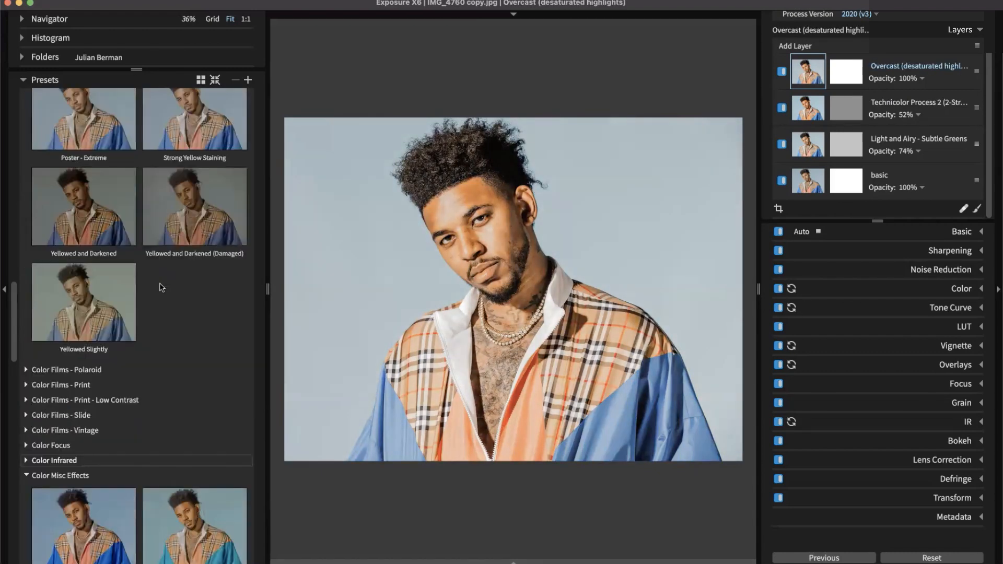
{"action": "scroll", "coordinate": [159, 283], "scroll_direction": "up", "scroll_amount": 2}
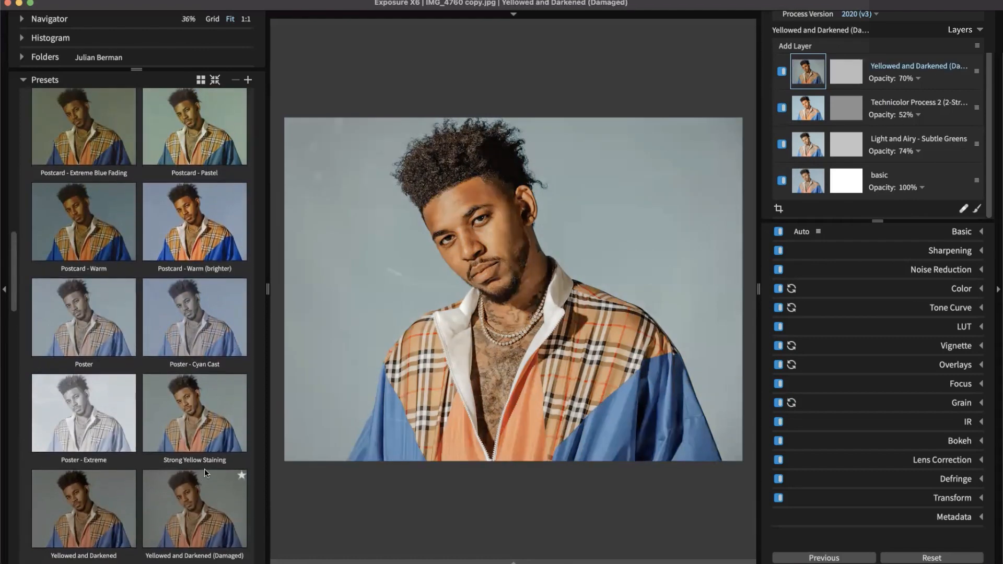
{"action": "scroll", "coordinate": [205, 469], "scroll_direction": "up", "scroll_amount": 3}
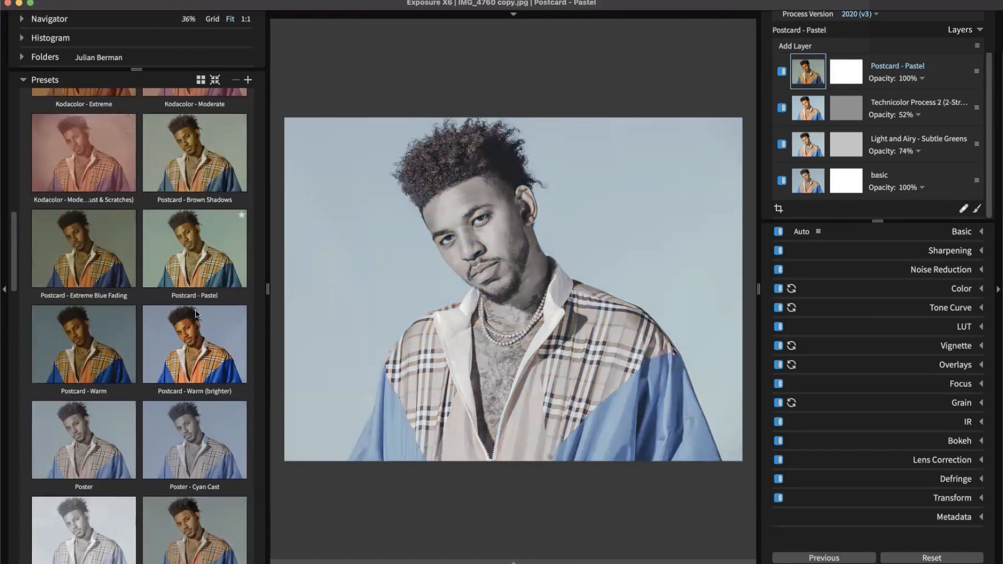
{"action": "scroll", "coordinate": [194, 367], "scroll_direction": "up", "scroll_amount": 2}
{"action": "scroll", "coordinate": [192, 380], "scroll_direction": "up", "scroll_amount": 1}
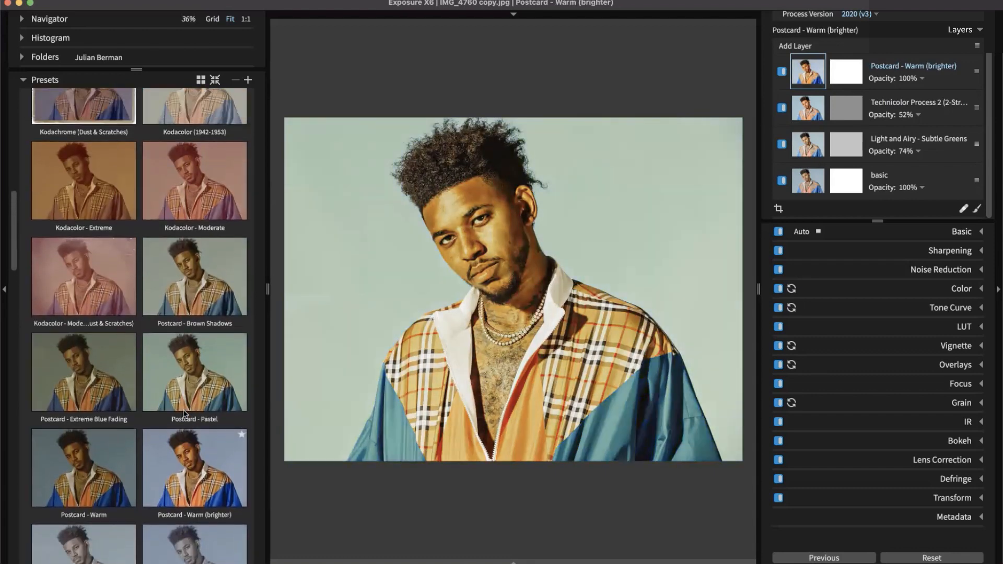
{"action": "scroll", "coordinate": [102, 314], "scroll_direction": "up", "scroll_amount": 3}
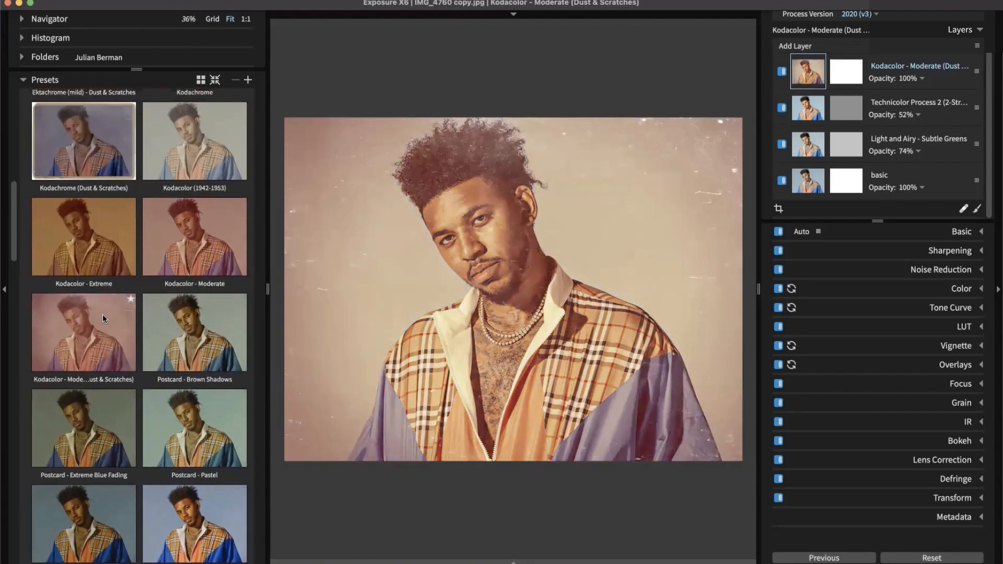
{"action": "scroll", "coordinate": [102, 314], "scroll_direction": "up", "scroll_amount": 3}
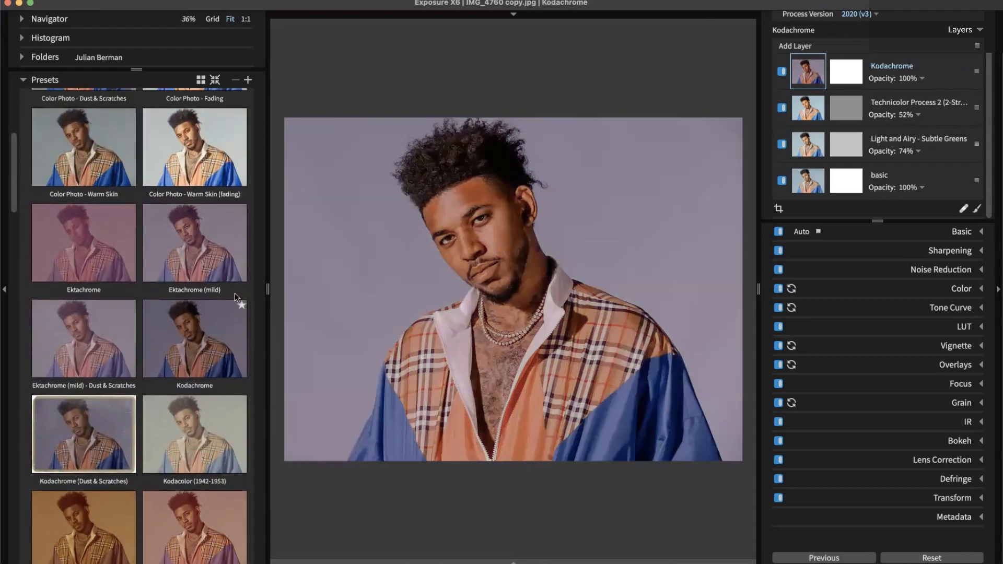
{"action": "scroll", "coordinate": [234, 293], "scroll_direction": "up", "scroll_amount": 2}
{"action": "scroll", "coordinate": [213, 282], "scroll_direction": "up", "scroll_amount": 3}
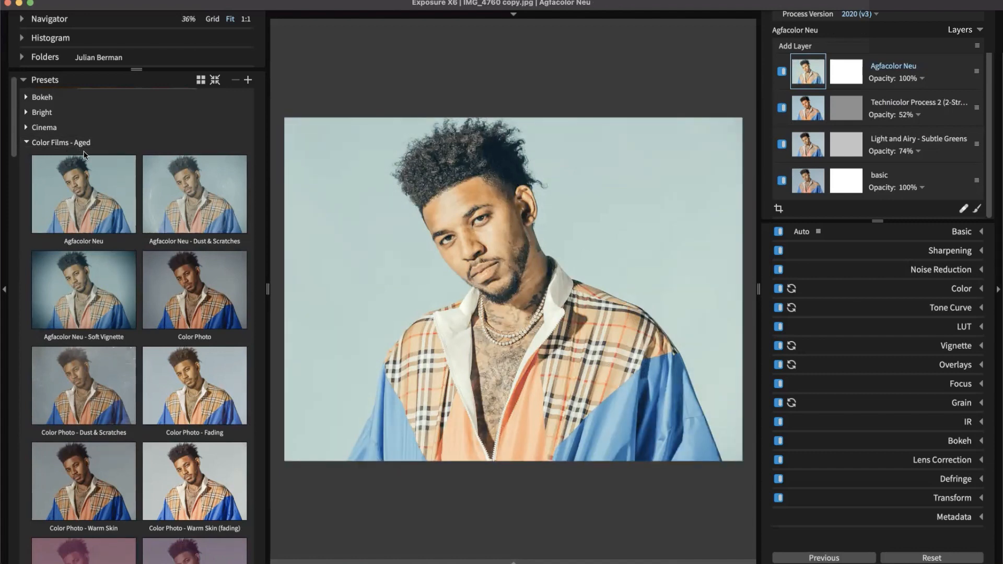
- Browse the rest of the Color Films - Aged thumbnails and expand the Color Films - Vintage presets
{"action": "scroll", "coordinate": [104, 184], "scroll_direction": "down", "scroll_amount": 15}
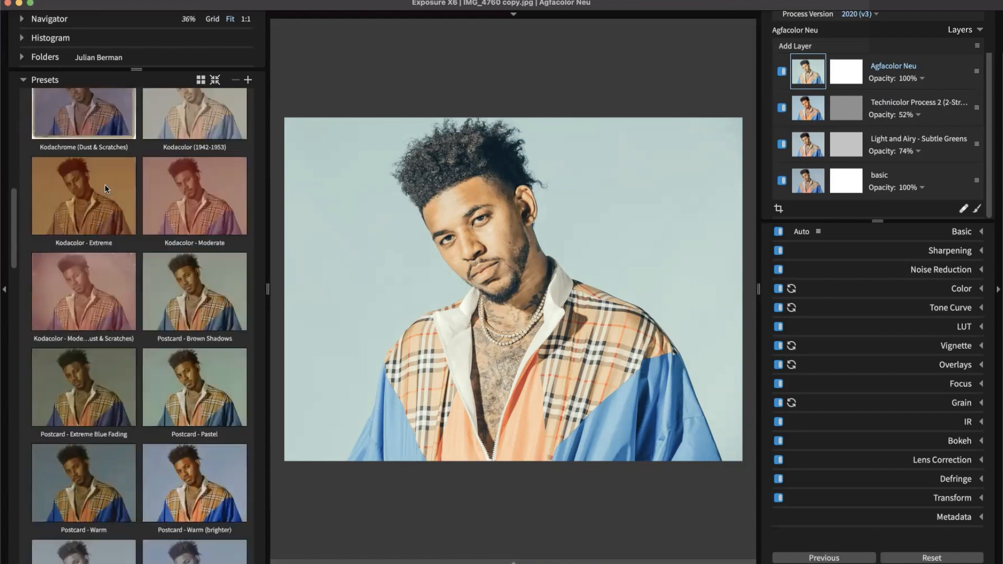
{"action": "scroll", "coordinate": [107, 189], "scroll_direction": "down", "scroll_amount": 5}
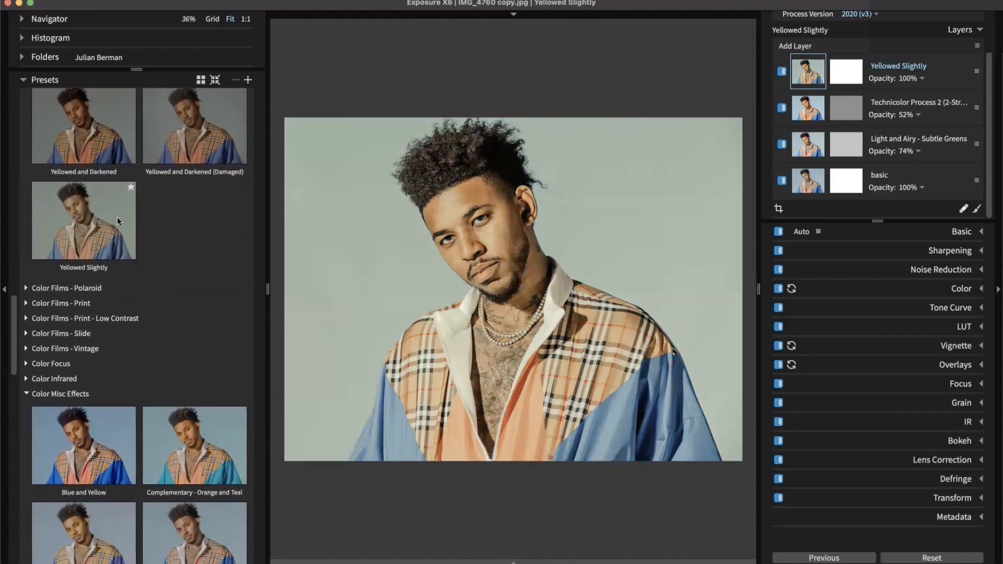
{"action": "left_click", "coordinate": [38, 348]}
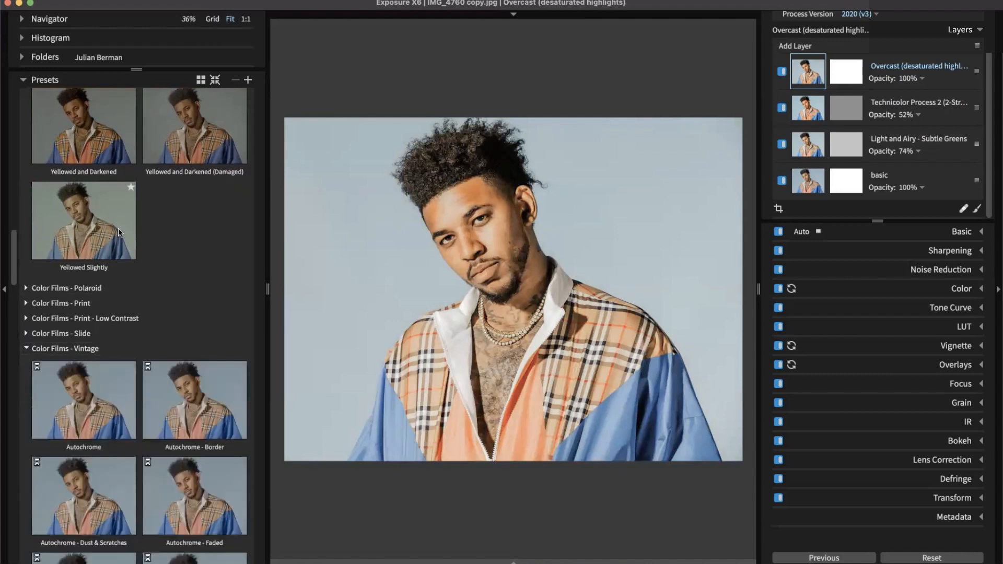
{"action": "scroll", "coordinate": [104, 261], "scroll_direction": "down", "scroll_amount": 2}
{"action": "scroll", "coordinate": [120, 232], "scroll_direction": "down", "scroll_amount": 2}
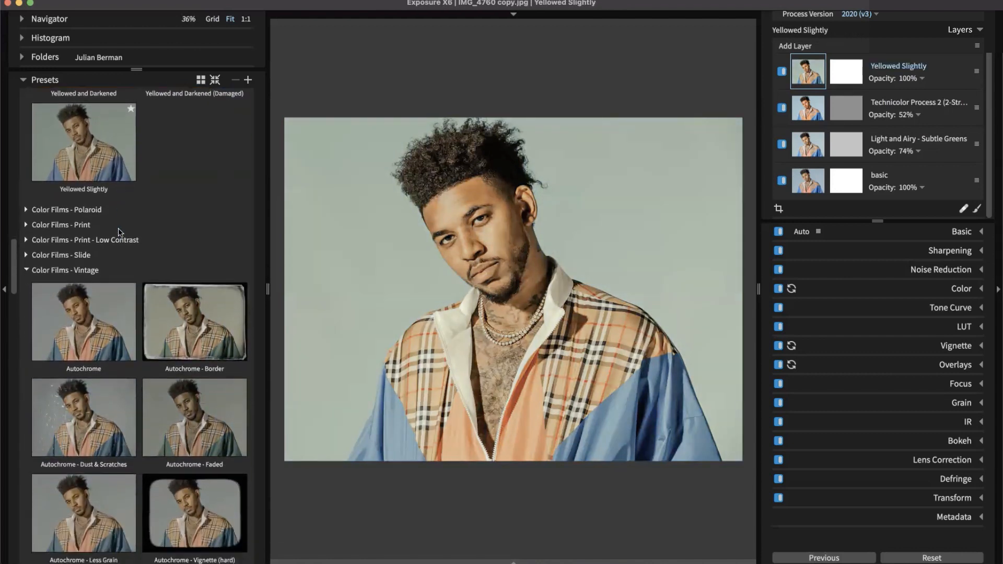
{"action": "scroll", "coordinate": [119, 232], "scroll_direction": "down", "scroll_amount": 7}
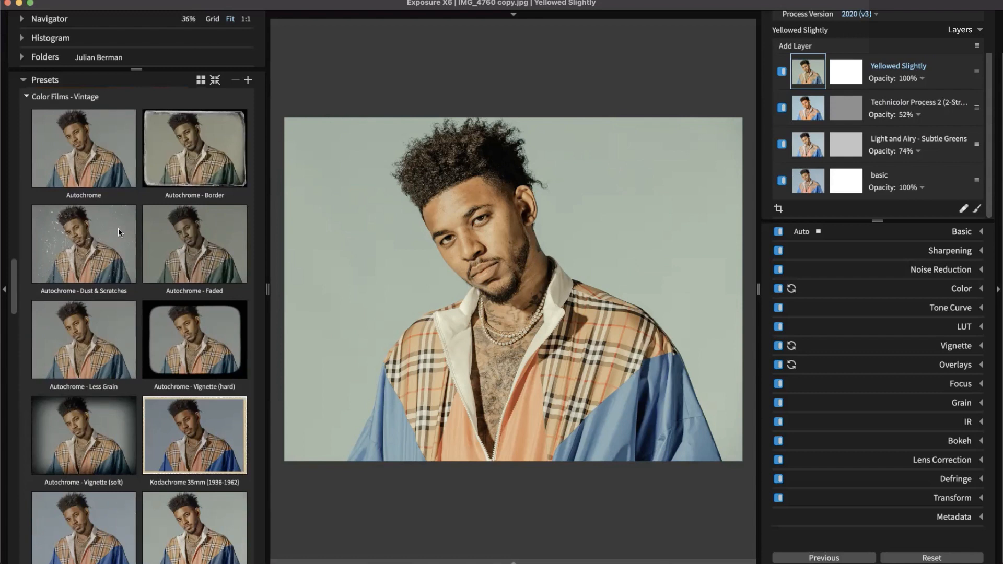
- Preview Color Films - Vintage presets such as Autochrome - Vignette (hard), Kodachrome 35mm - Old and Kodachrome 35mm - Slide Frame on the portrait
{"action": "left_click", "coordinate": [198, 243]}
{"action": "left_click", "coordinate": [202, 356]}
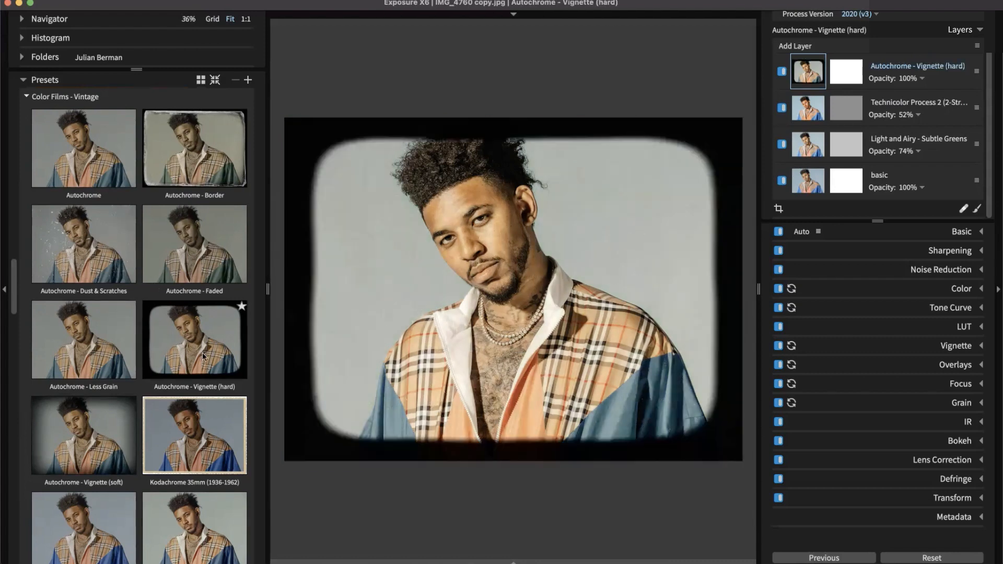
{"action": "scroll", "coordinate": [202, 352], "scroll_direction": "down", "scroll_amount": 1}
{"action": "scroll", "coordinate": [202, 352], "scroll_direction": "down", "scroll_amount": 5}
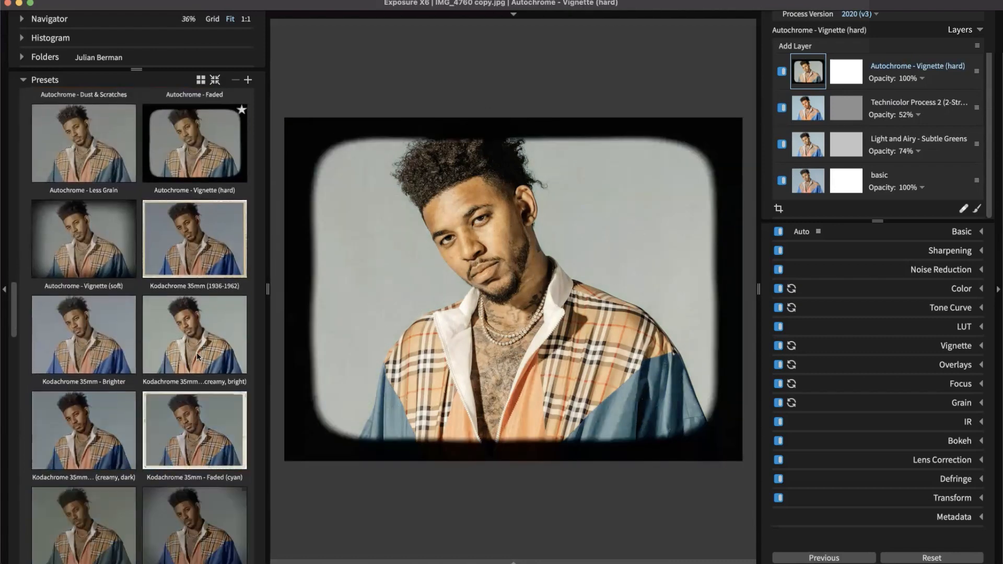
{"action": "left_click", "coordinate": [84, 341]}
{"action": "scroll", "coordinate": [83, 336], "scroll_direction": "down", "scroll_amount": 5}
{"action": "left_click", "coordinate": [195, 252]}
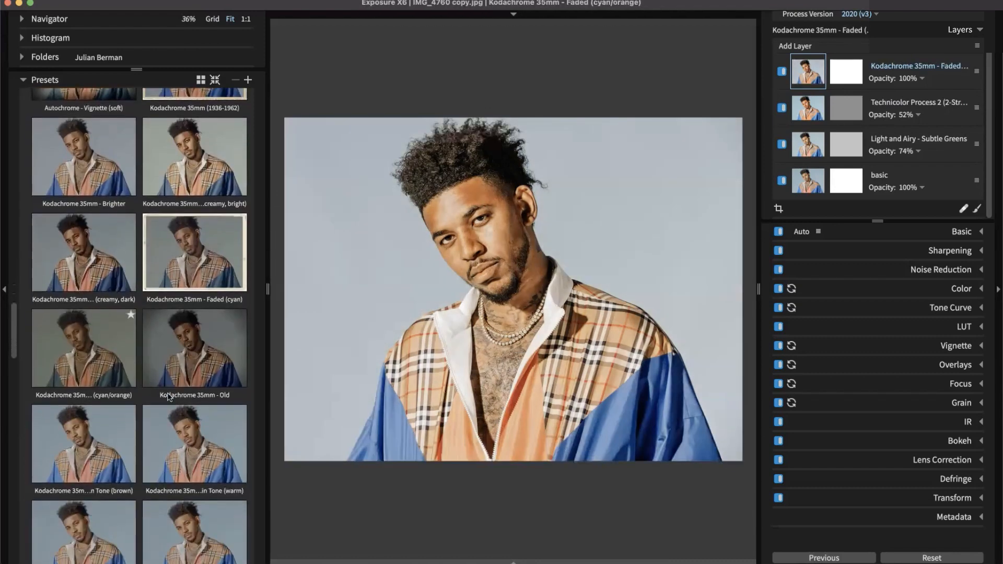
{"action": "left_click", "coordinate": [170, 397]}
{"action": "scroll", "coordinate": [170, 397], "scroll_direction": "down", "scroll_amount": 6}
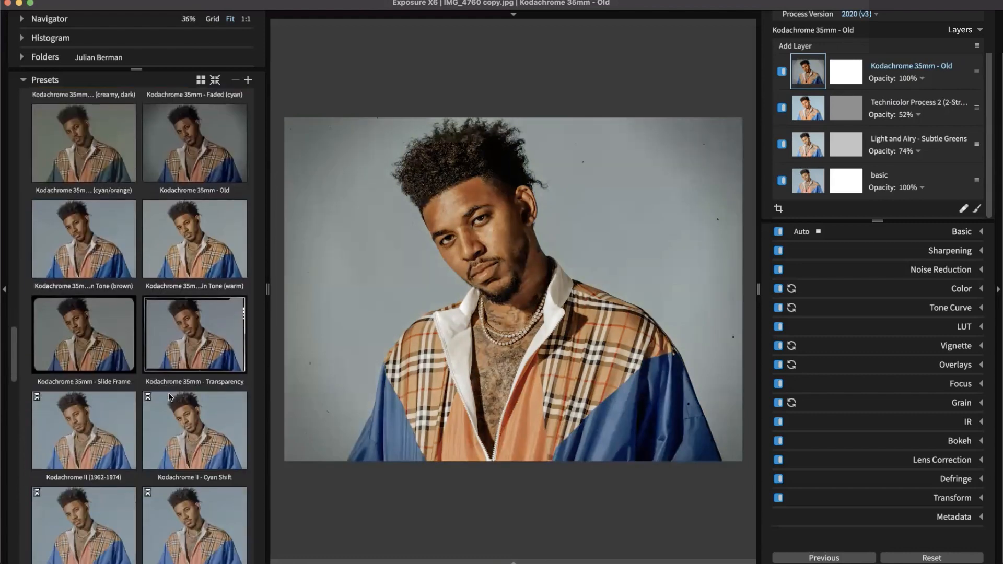
{"action": "left_click", "coordinate": [168, 393]}
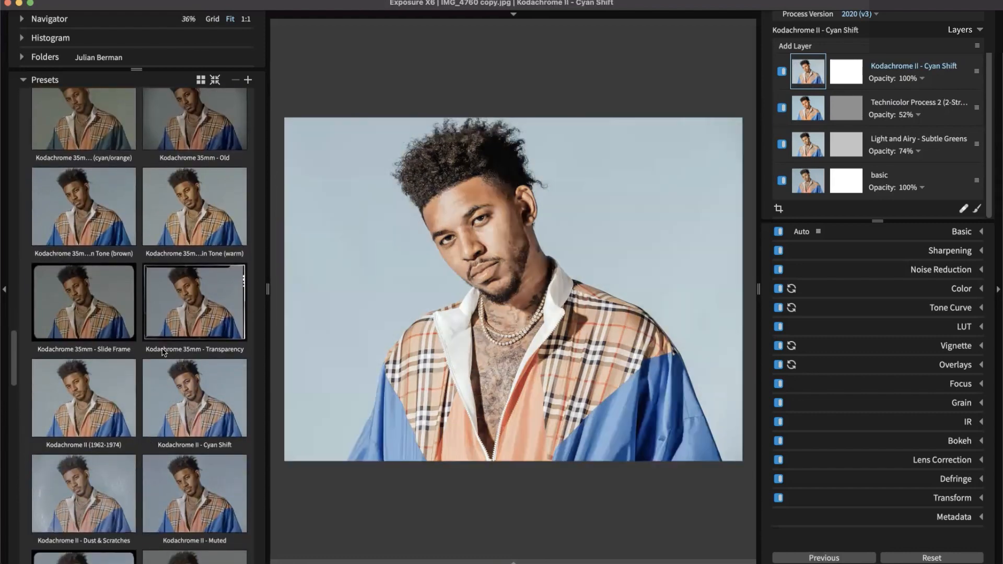
{"action": "left_click", "coordinate": [245, 317]}
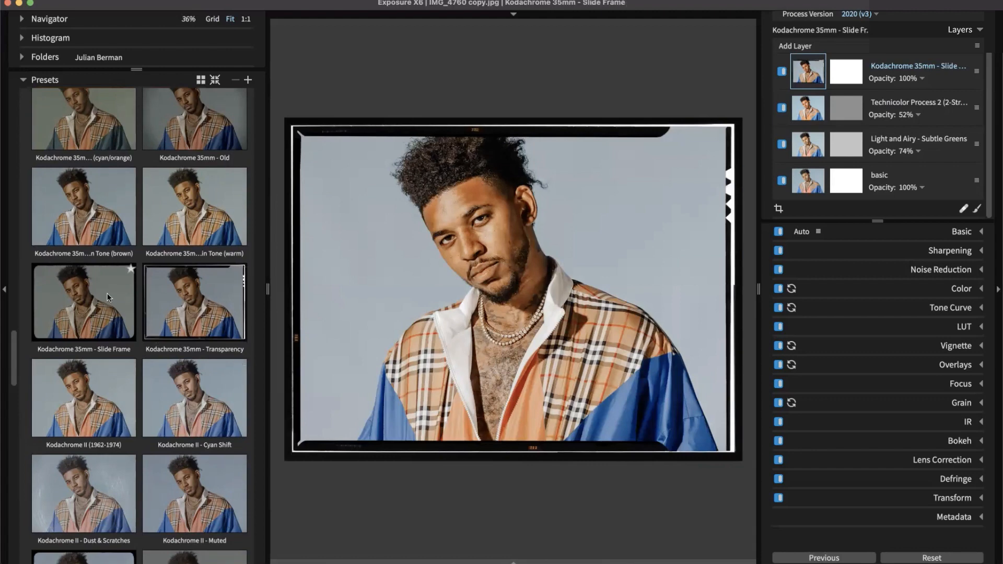
{"action": "scroll", "coordinate": [108, 293], "scroll_direction": "down", "scroll_amount": 2}
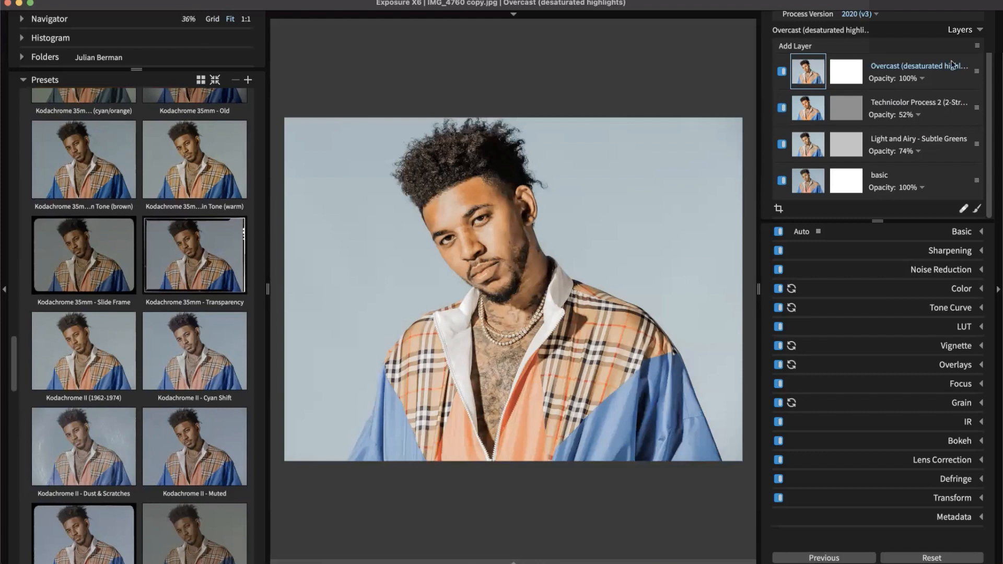
- Compare the portrait with and without the Overcast (desaturated highlights) layer, and collapse all the preset groups
{"action": "left_click", "coordinate": [780, 72]}
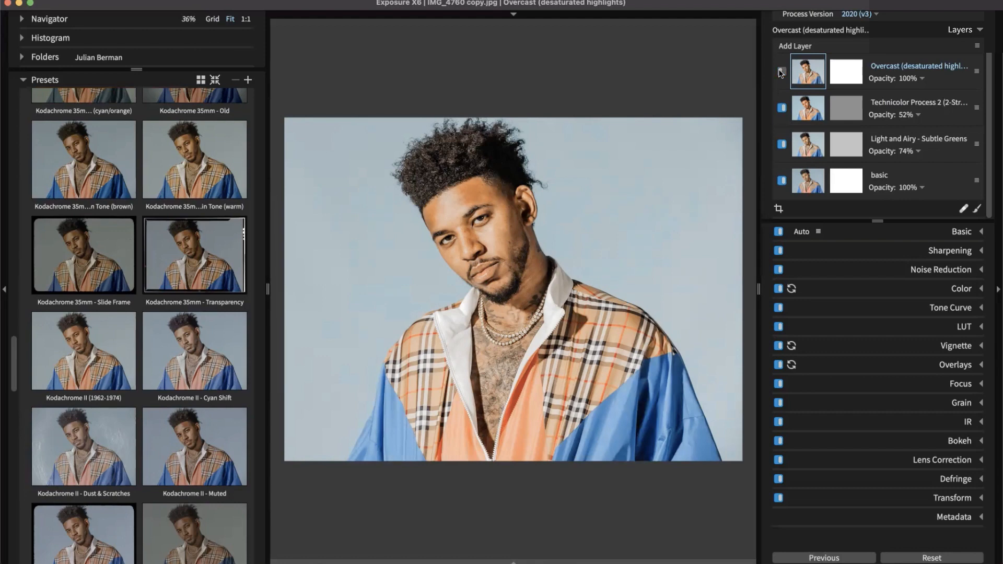
{"action": "left_click", "coordinate": [781, 71]}
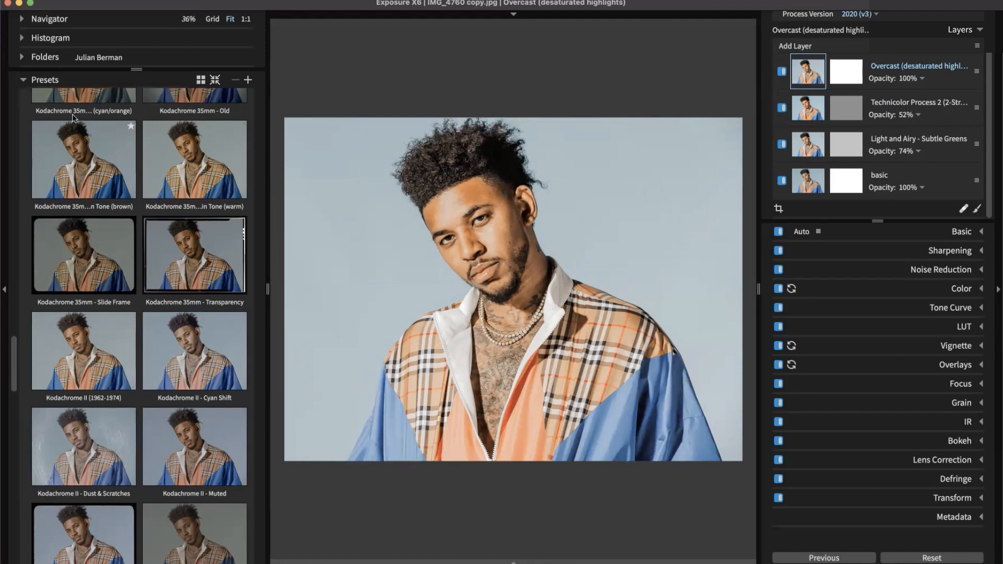
{"action": "left_click", "coordinate": [202, 361]}
{"action": "scroll", "coordinate": [203, 361], "scroll_direction": "up", "scroll_amount": 5}
{"action": "scroll", "coordinate": [202, 362], "scroll_direction": "up", "scroll_amount": 6}
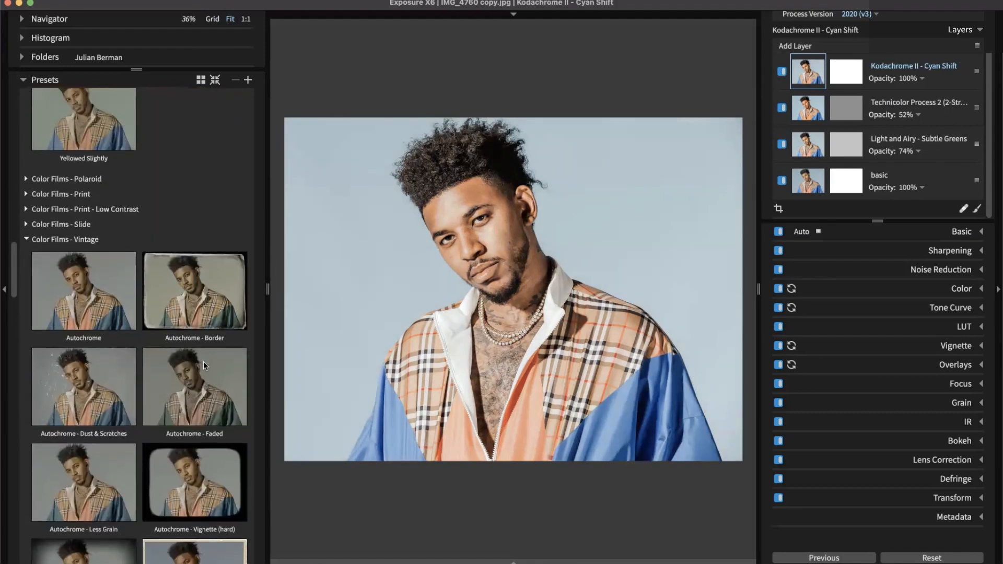
{"action": "left_click", "coordinate": [214, 80]}
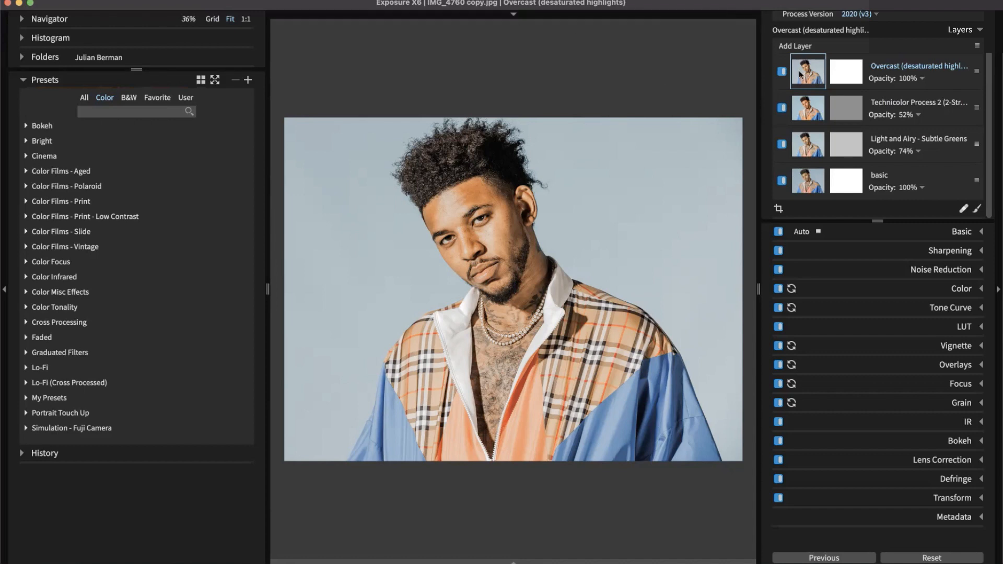
- Add a new layer above the Overcast layer and apply the Regular Grain 50% grain preset to it
{"action": "left_click", "coordinate": [803, 46]}
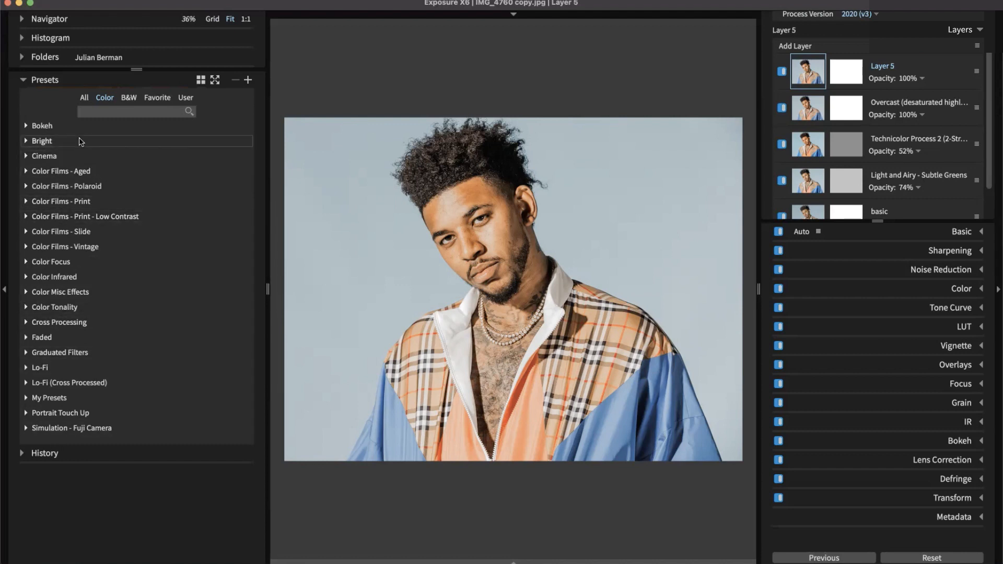
{"action": "left_click", "coordinate": [5, 212]}
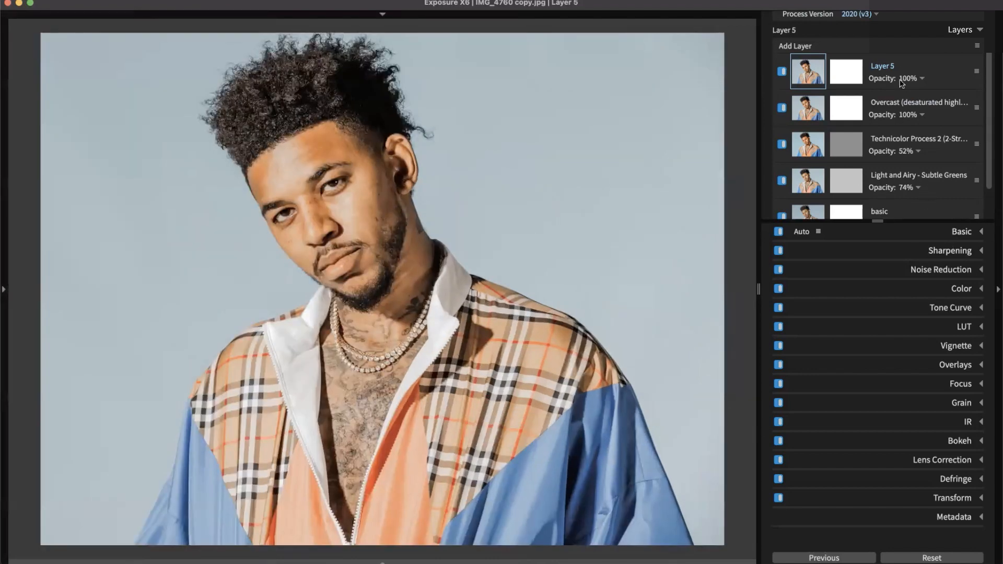
{"action": "left_click", "coordinate": [944, 403]}
{"action": "scroll", "coordinate": [903, 310], "scroll_direction": "down", "scroll_amount": 5}
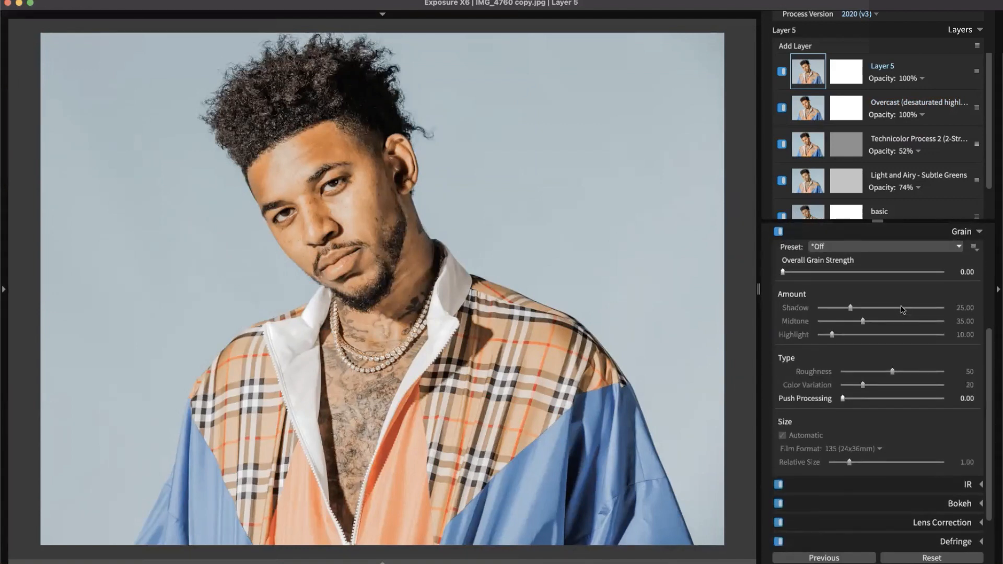
{"action": "left_click", "coordinate": [921, 262]}
{"action": "left_click", "coordinate": [921, 262]}
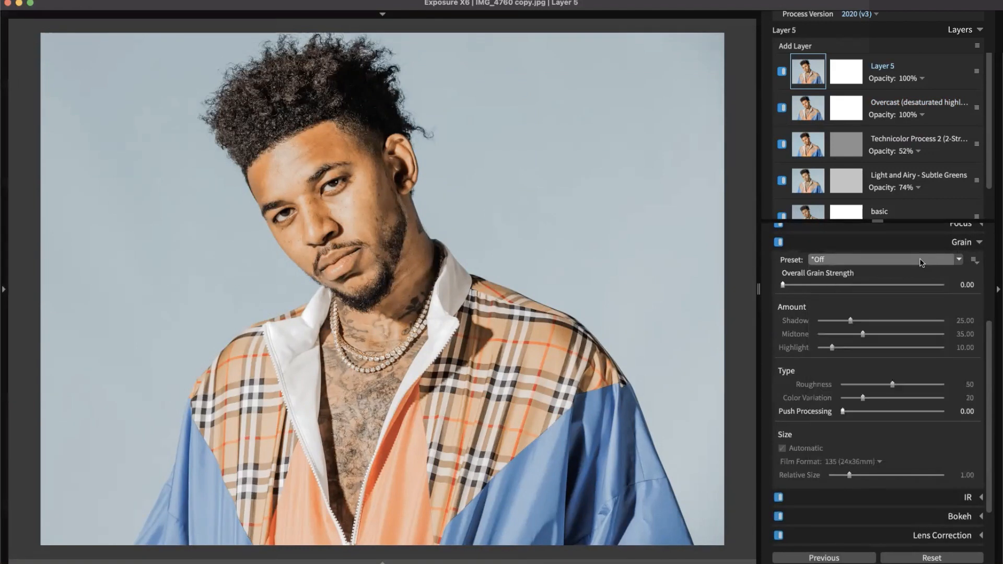
{"action": "left_click", "coordinate": [921, 263]}
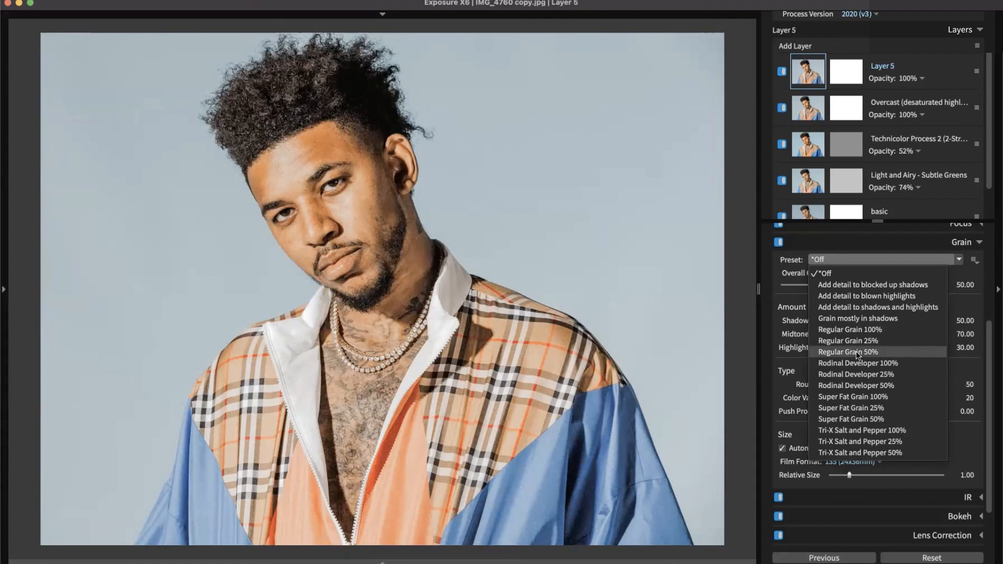
{"action": "left_click", "coordinate": [858, 352]}
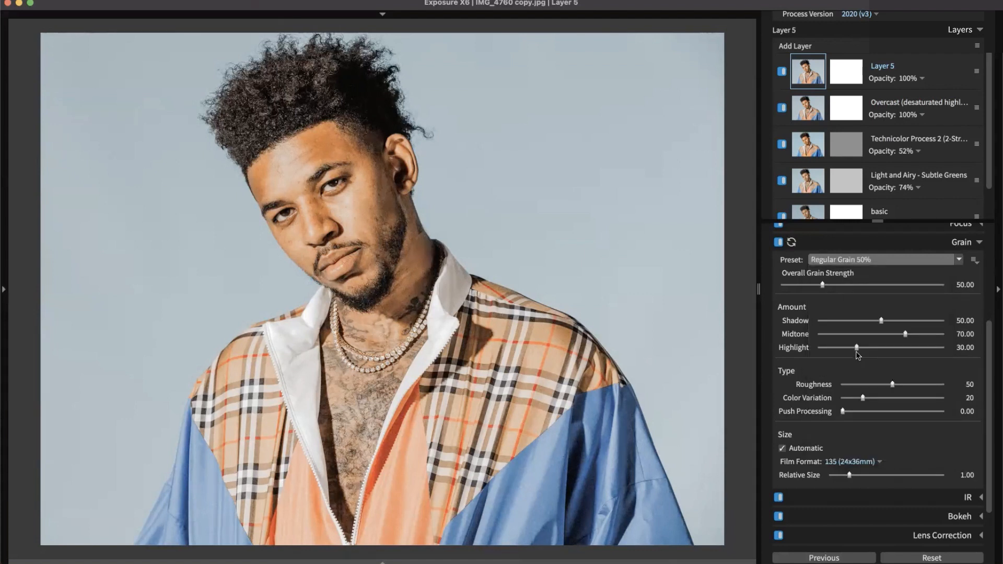
- Set the grain amount to 49.32 for the shadows and 41.63 for the midtones, judging it on a close-up of the collar
{"action": "left_click", "coordinate": [497, 312]}
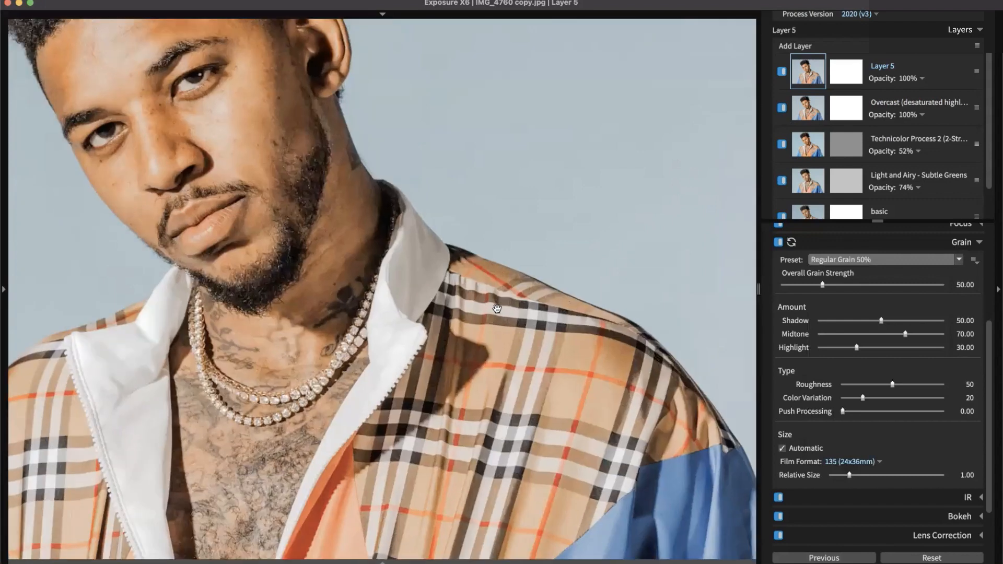
{"action": "left_click", "coordinate": [520, 273]}
{"action": "left_click", "coordinate": [520, 273]}
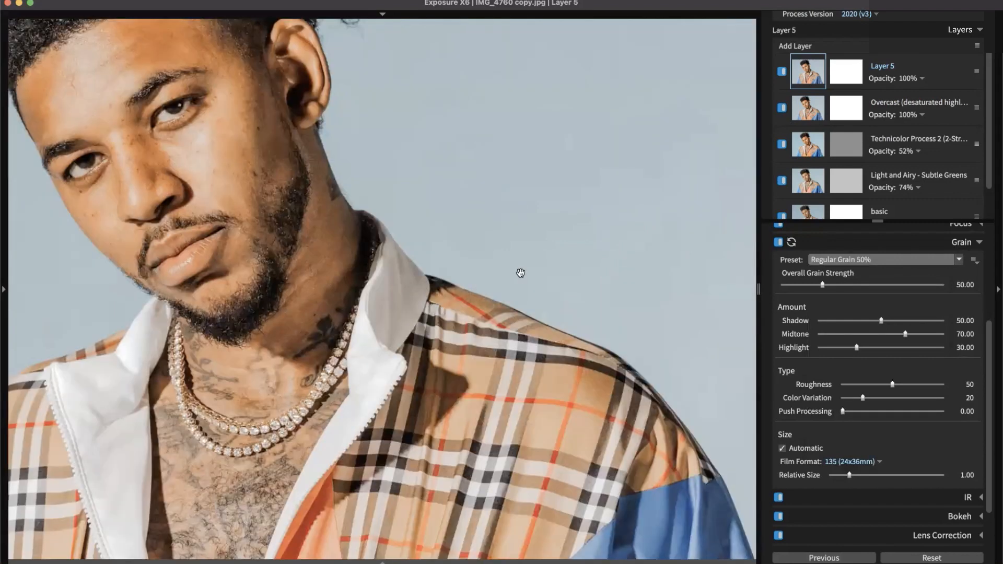
{"action": "key", "text": "super+equal"}
{"action": "left_click_drag", "start_coordinate": [555, 208], "coordinate": [532, 310]}
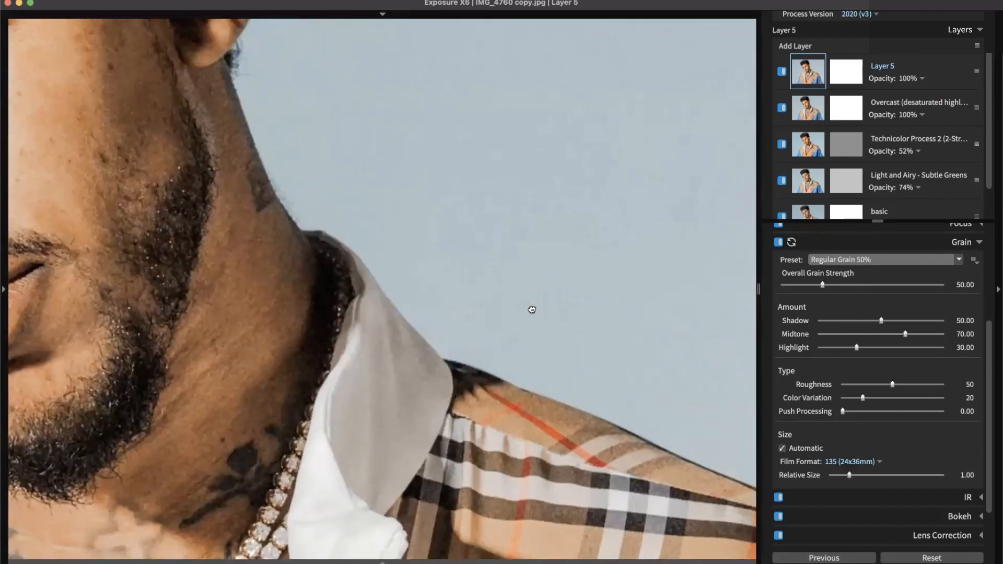
{"action": "left_click_drag", "start_coordinate": [414, 331], "coordinate": [408, 273]}
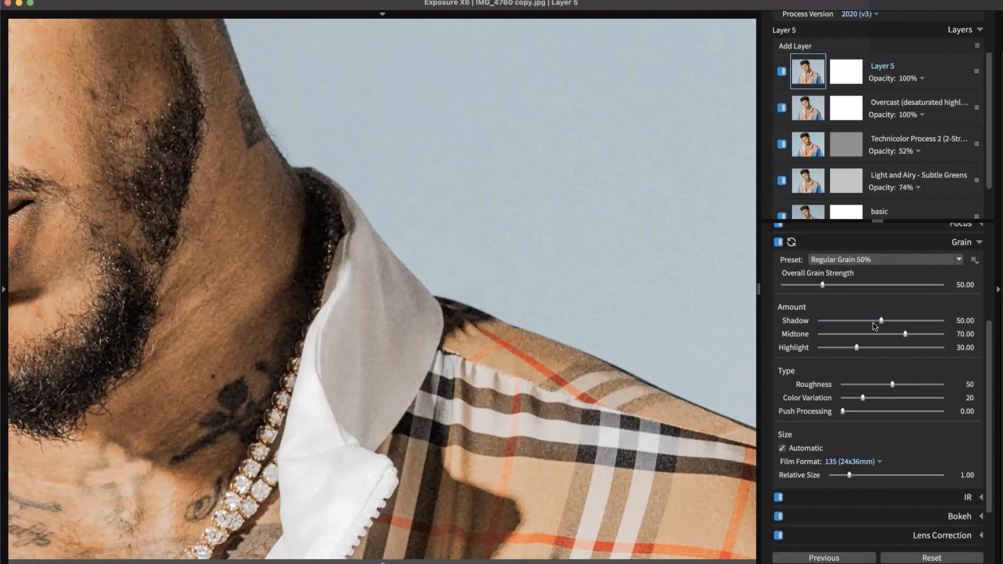
{"action": "left_click_drag", "start_coordinate": [877, 323], "coordinate": [880, 322]}
{"action": "left_click_drag", "start_coordinate": [887, 334], "coordinate": [871, 335]}
- Set the grain amount to 58.37 for the highlights and 33.03 for the shadows
{"action": "left_click_drag", "start_coordinate": [344, 510], "coordinate": [385, 368]}
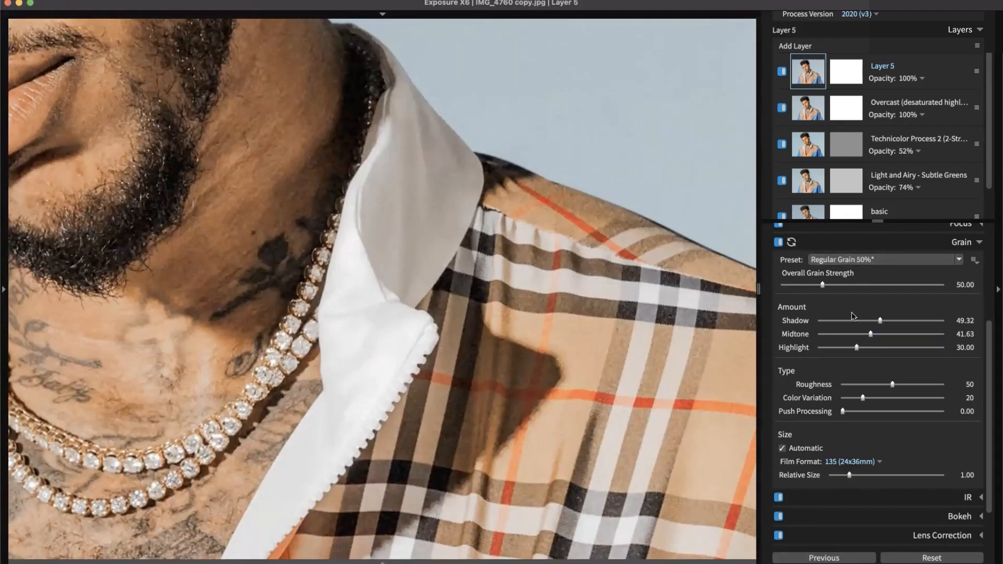
{"action": "left_click_drag", "start_coordinate": [856, 347], "coordinate": [905, 345]}
{"action": "left_click", "coordinate": [895, 348]}
{"action": "left_click_drag", "start_coordinate": [895, 348], "coordinate": [891, 347]}
{"action": "left_click_drag", "start_coordinate": [578, 128], "coordinate": [604, 253]}
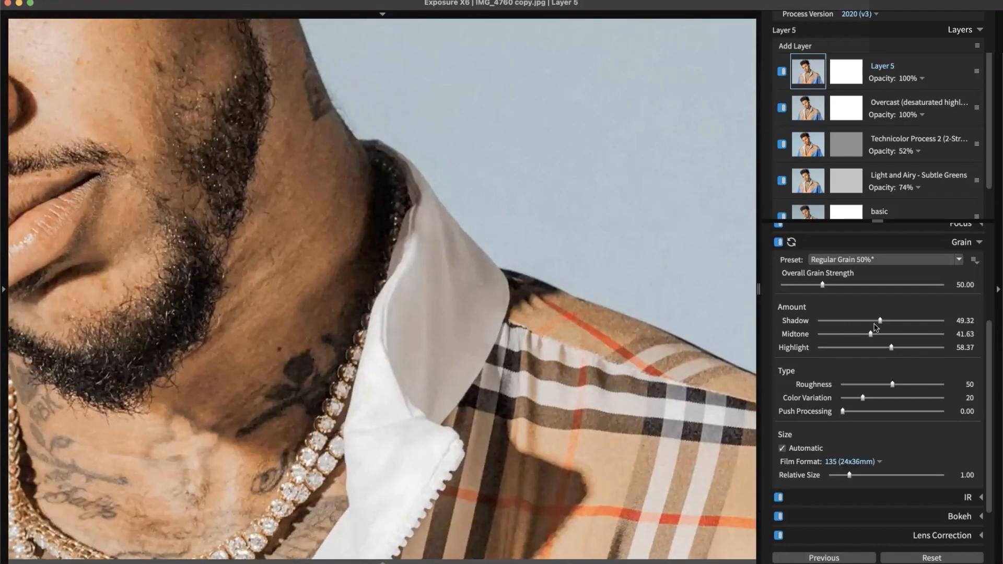
{"action": "mouse_move", "coordinate": [870, 326]}
{"action": "left_mouse_down"}
{"action": "mouse_move", "coordinate": [862, 326]}
{"action": "mouse_move", "coordinate": [877, 327]}
{"action": "left_mouse_up"}
{"action": "left_click_drag", "start_coordinate": [867, 324], "coordinate": [863, 325]}
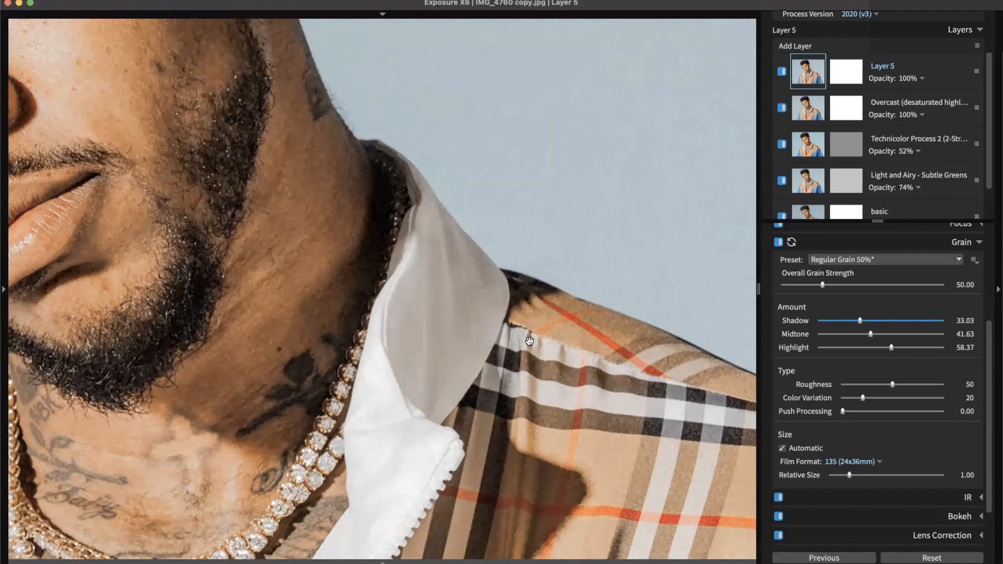
- Examine the grain up close on the jacket, neck, face and blue background, ending on the whole portrait
{"action": "scroll", "coordinate": [466, 344], "scroll_direction": "down", "scroll_amount": 5}
{"action": "scroll", "coordinate": [467, 344], "scroll_direction": "right", "scroll_amount": 5}
{"action": "left_click_drag", "start_coordinate": [466, 344], "coordinate": [245, 214]}
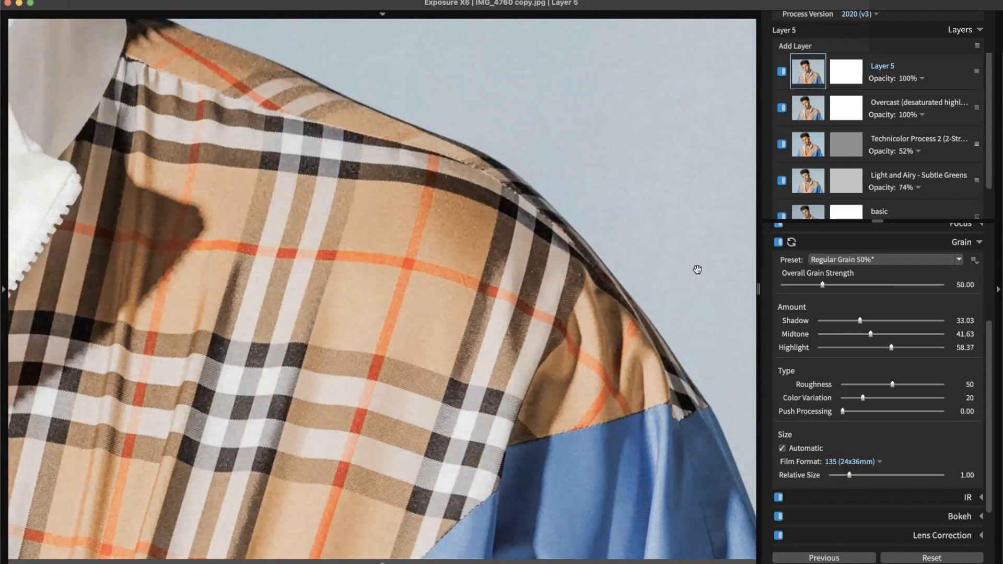
{"action": "left_click_drag", "start_coordinate": [390, 290], "coordinate": [675, 371]}
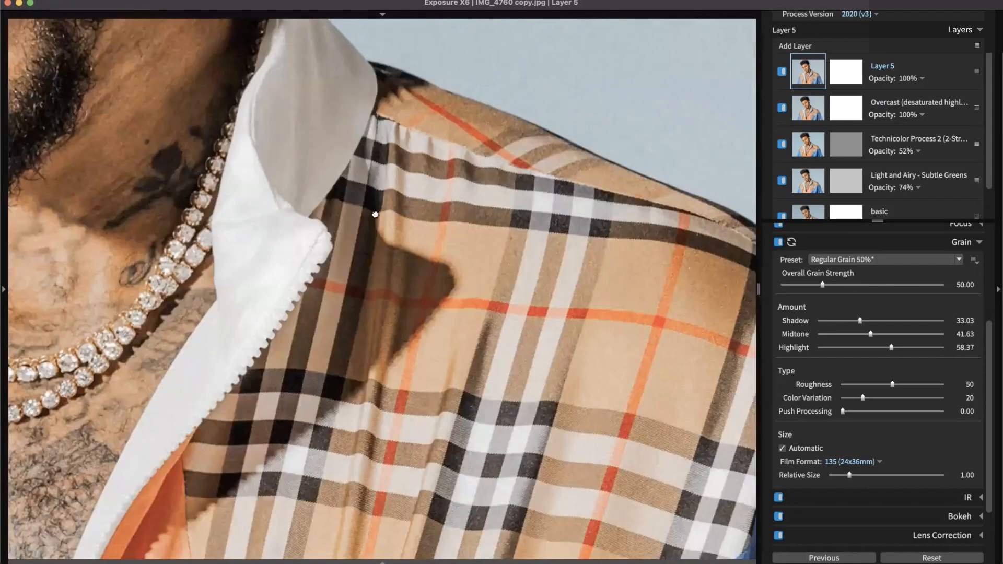
{"action": "left_click_drag", "start_coordinate": [376, 214], "coordinate": [523, 365]}
{"action": "left_click_drag", "start_coordinate": [487, 255], "coordinate": [494, 260]}
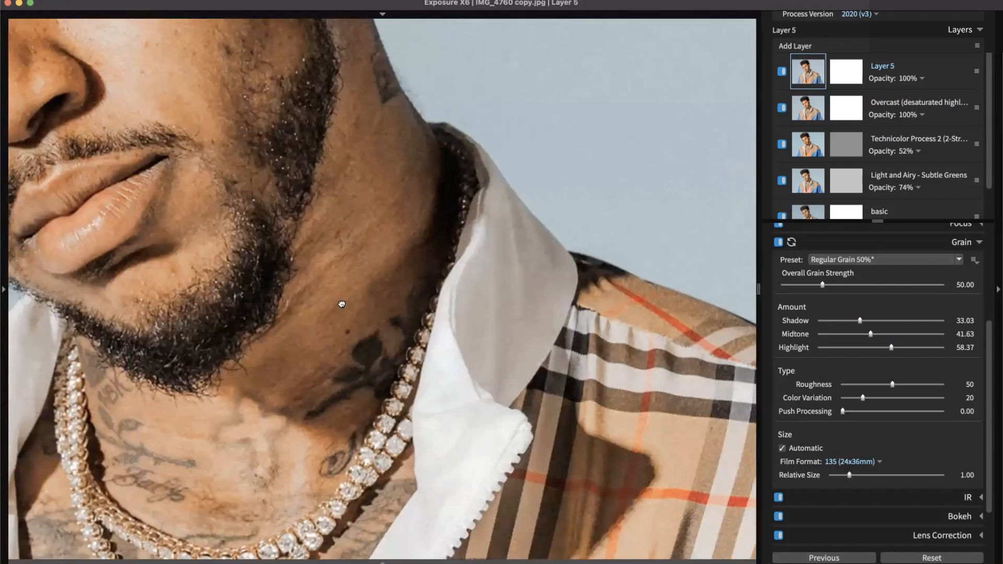
{"action": "left_click_drag", "start_coordinate": [340, 302], "coordinate": [341, 496]}
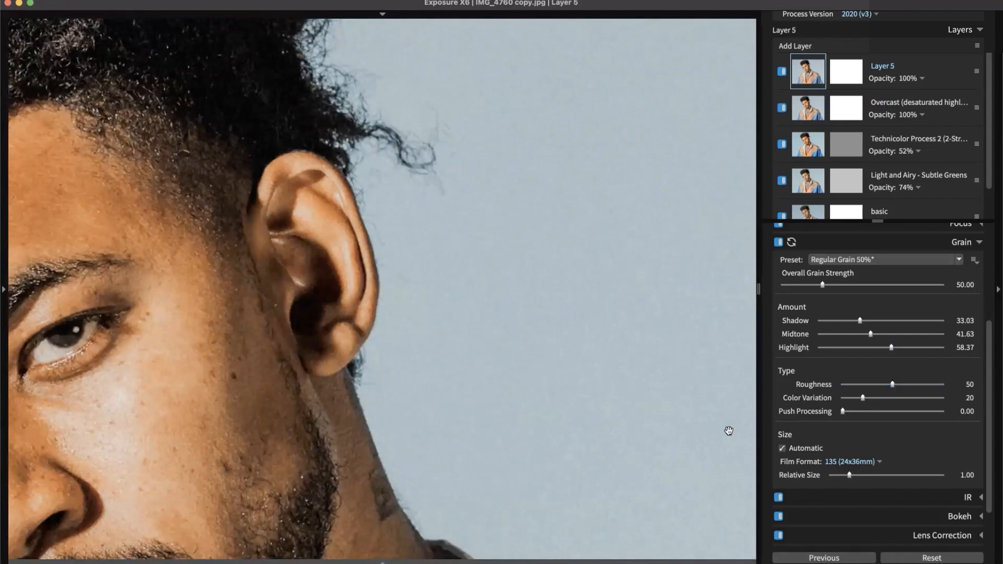
{"action": "scroll", "coordinate": [728, 430], "scroll_direction": "down", "scroll_amount": 1}
{"action": "left_click_drag", "start_coordinate": [710, 464], "coordinate": [594, 362]}
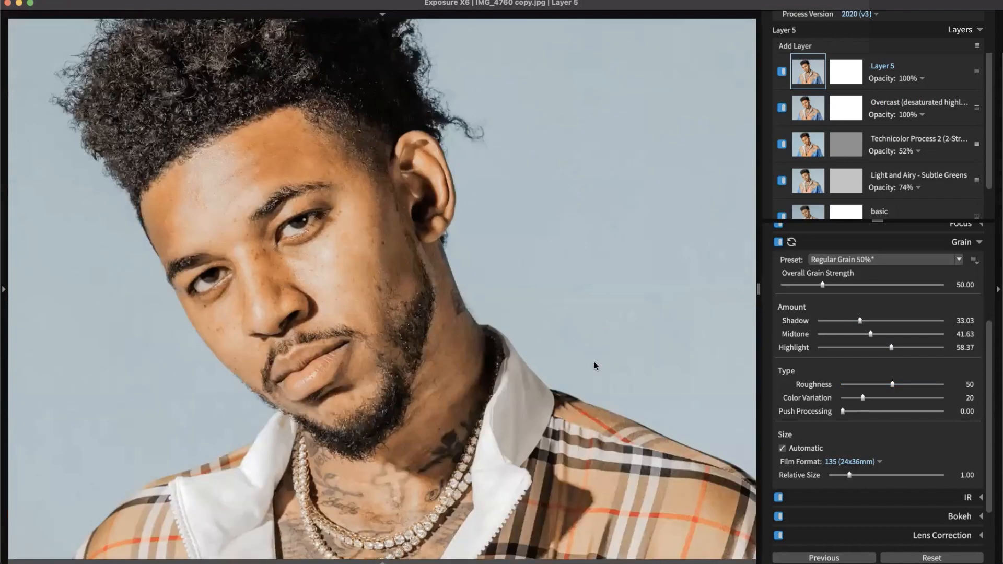
{"action": "scroll", "coordinate": [594, 362], "scroll_direction": "down", "scroll_amount": 1}
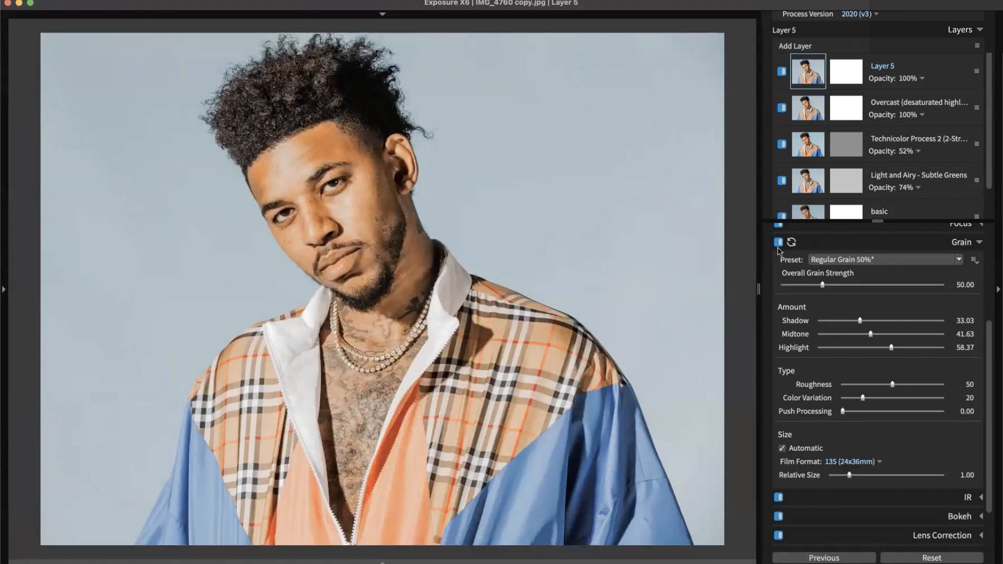
- Examine the grain up close on the blue hoodie portrait and on the white T-shirt portrait
{"action": "key", "text": "Right"}
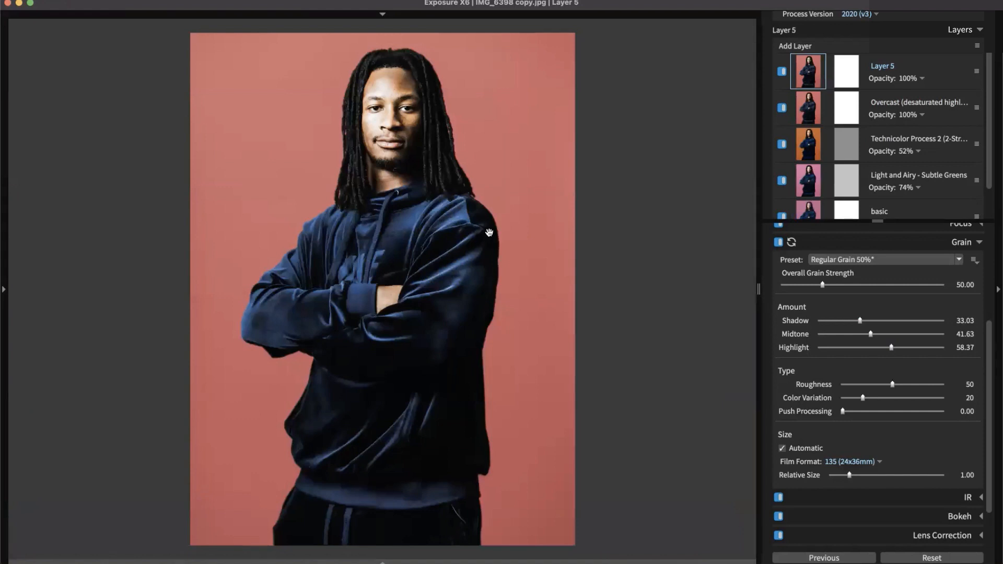
{"action": "scroll", "coordinate": [489, 232], "scroll_direction": "up", "scroll_amount": 2}
{"action": "left_click", "coordinate": [487, 230]}
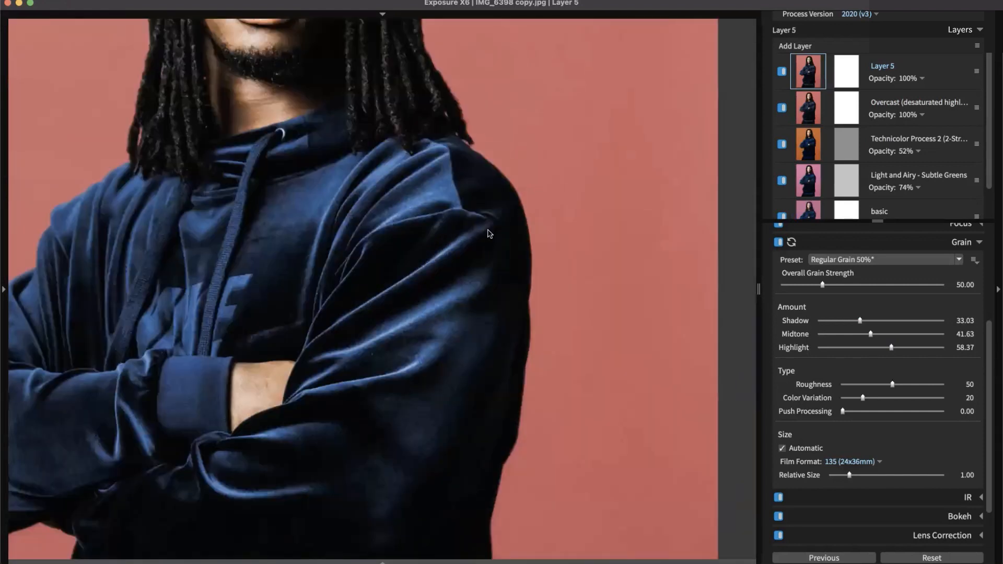
{"action": "left_click", "coordinate": [489, 233]}
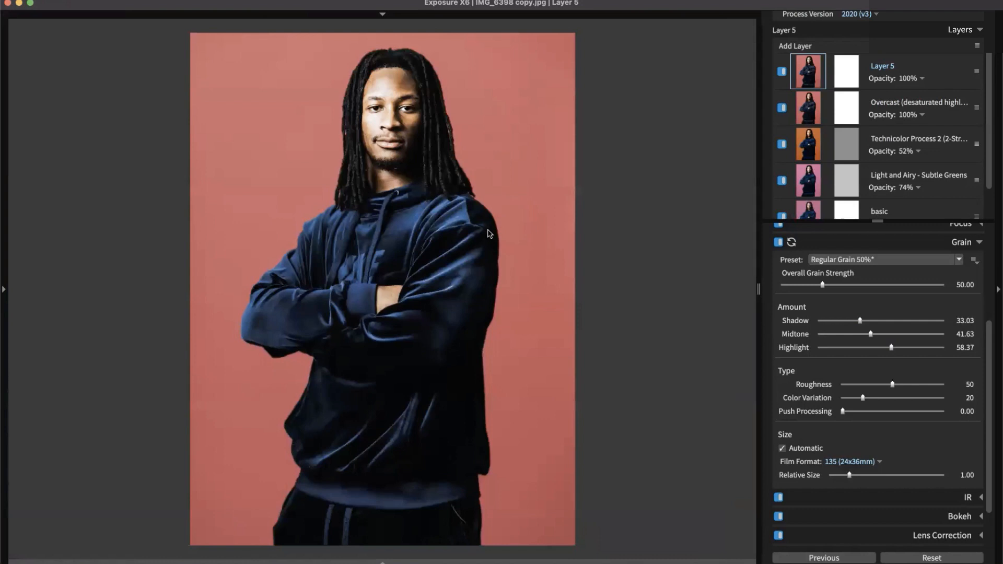
{"action": "key", "text": "Right"}
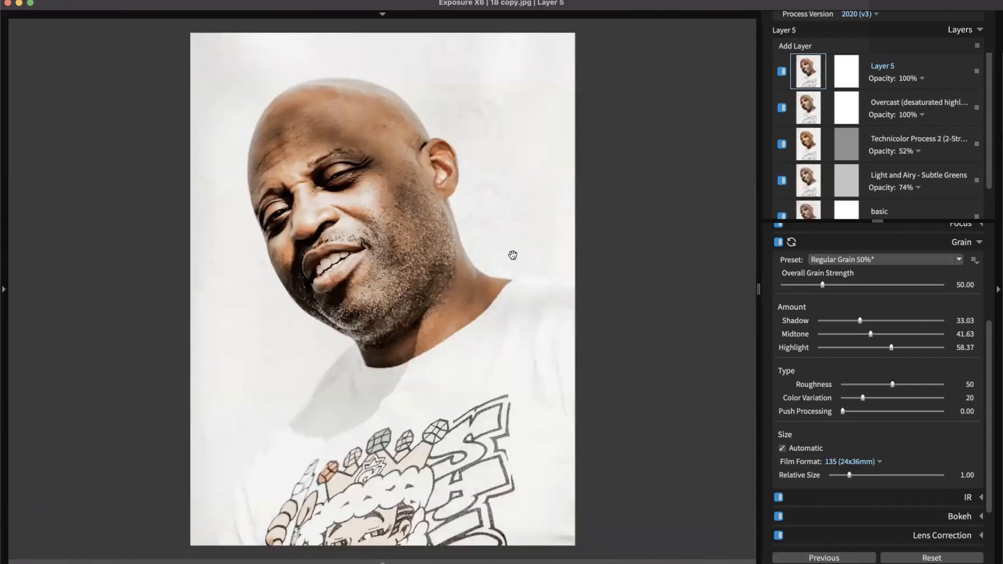
{"action": "left_click", "coordinate": [512, 255]}
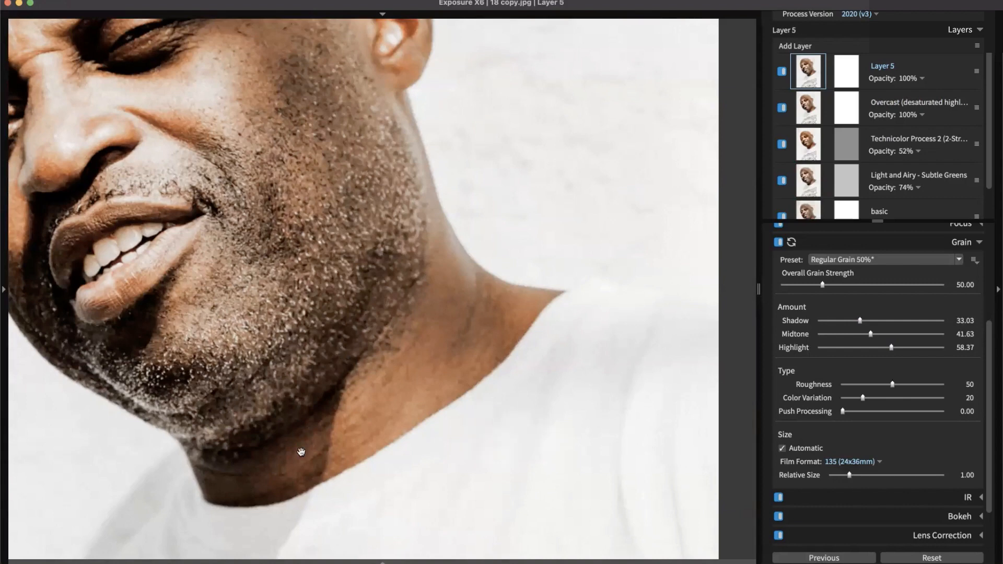
{"action": "left_click", "coordinate": [534, 450]}
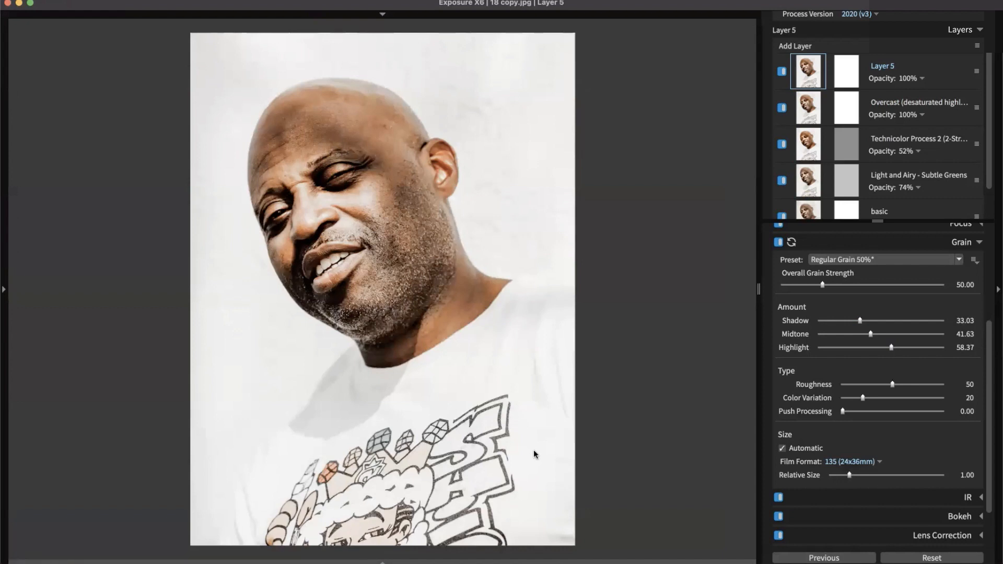
- Try the Disable Grain option in the panel preferences, switch it back off and close the preferences
{"action": "key", "text": "super+comma"}
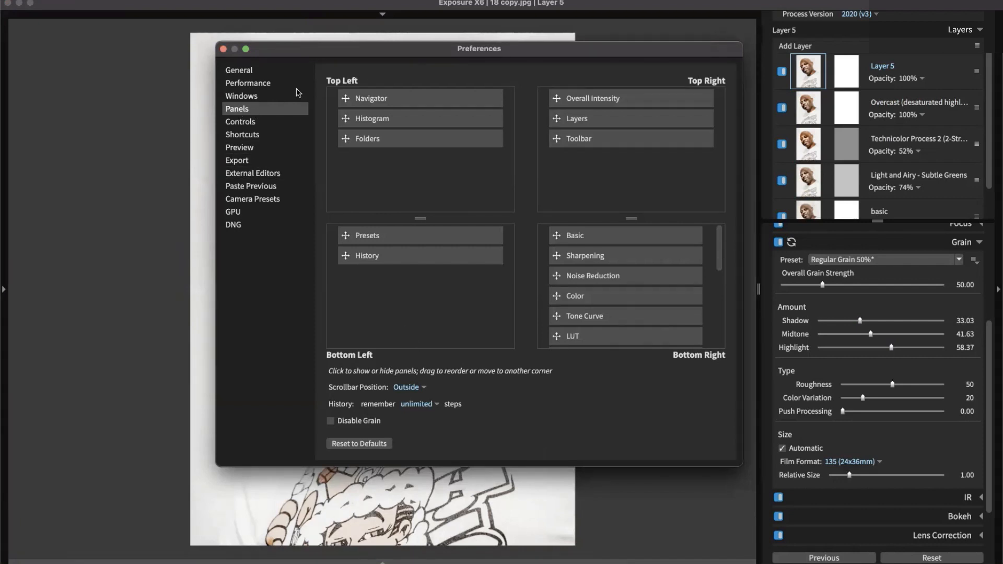
{"action": "left_click_drag", "start_coordinate": [355, 52], "coordinate": [342, 66]}
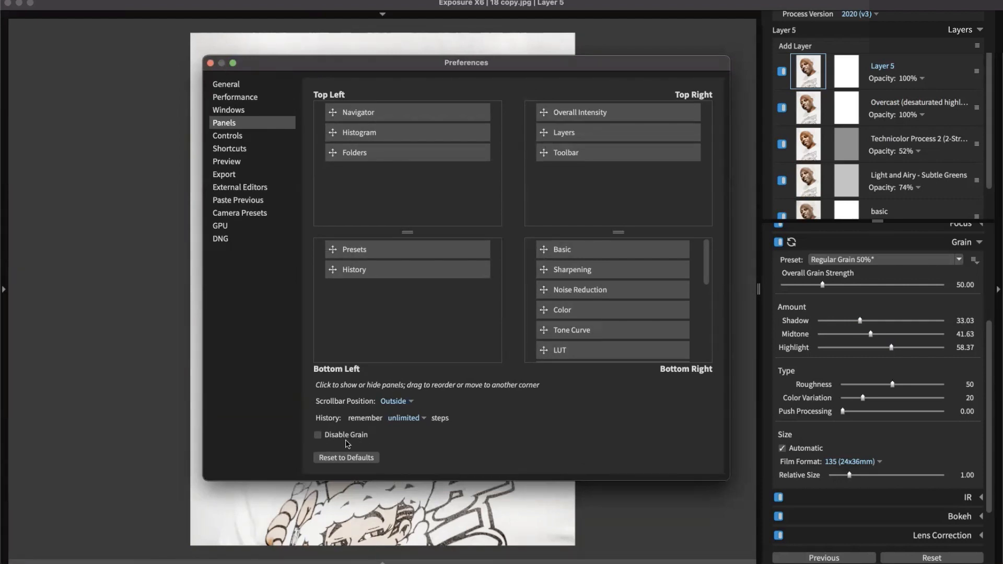
{"action": "left_click", "coordinate": [318, 436]}
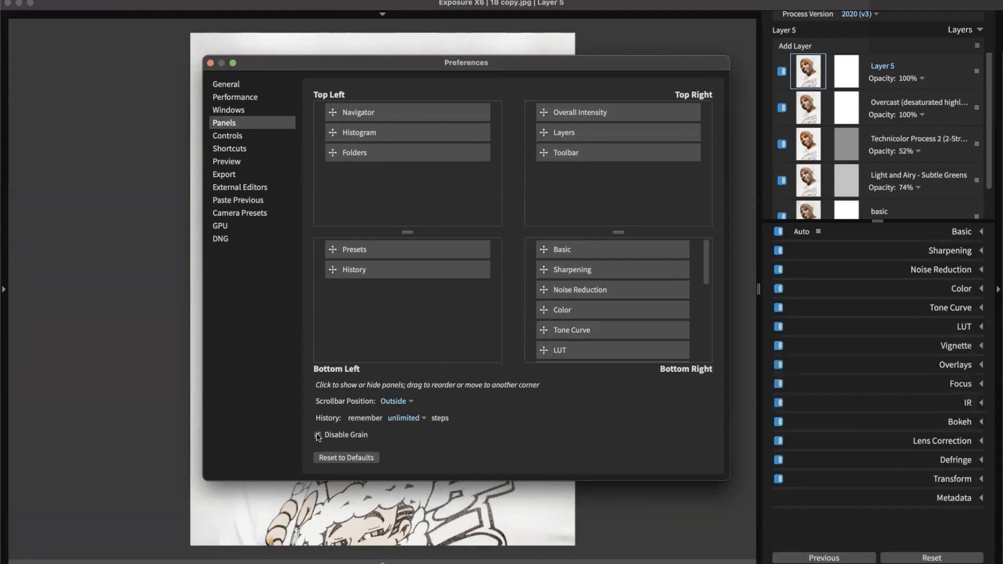
{"action": "left_click", "coordinate": [319, 436]}
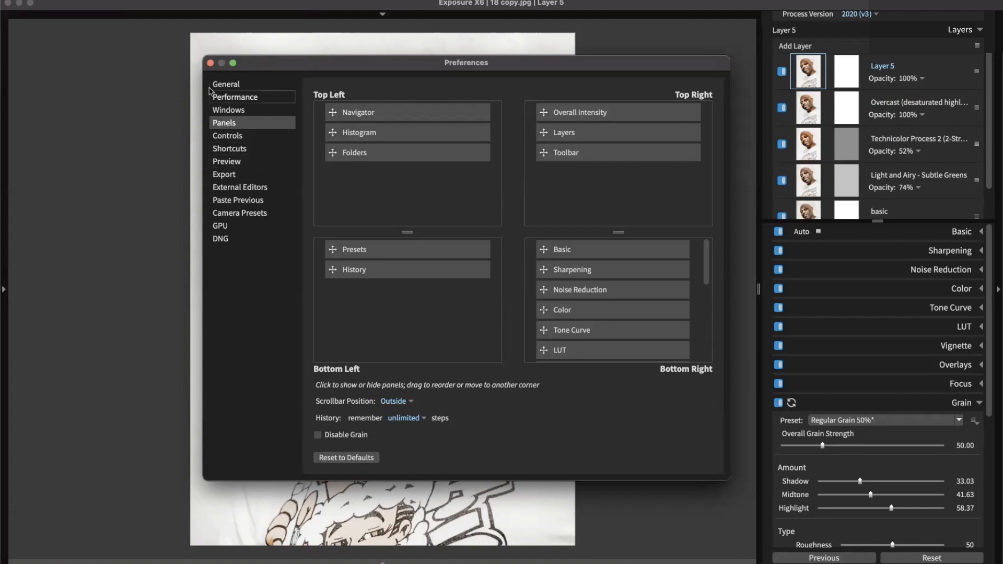
{"action": "left_click", "coordinate": [210, 62]}
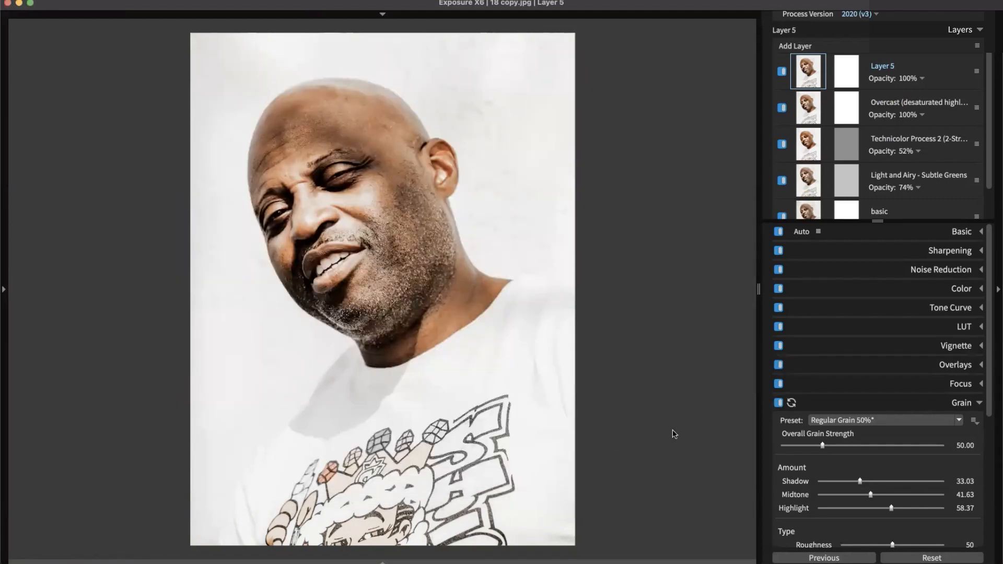
- Collapse the Grain settings and review the edited look across all photos of the folder in the thumbnail grid
{"action": "scroll", "coordinate": [859, 362], "scroll_direction": "down", "scroll_amount": 5}
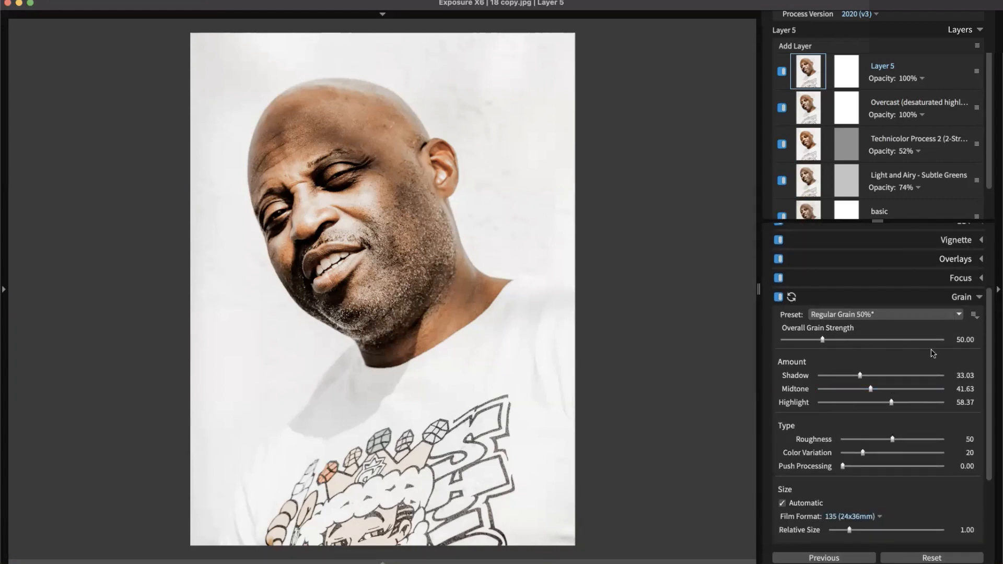
{"action": "left_click", "coordinate": [954, 302]}
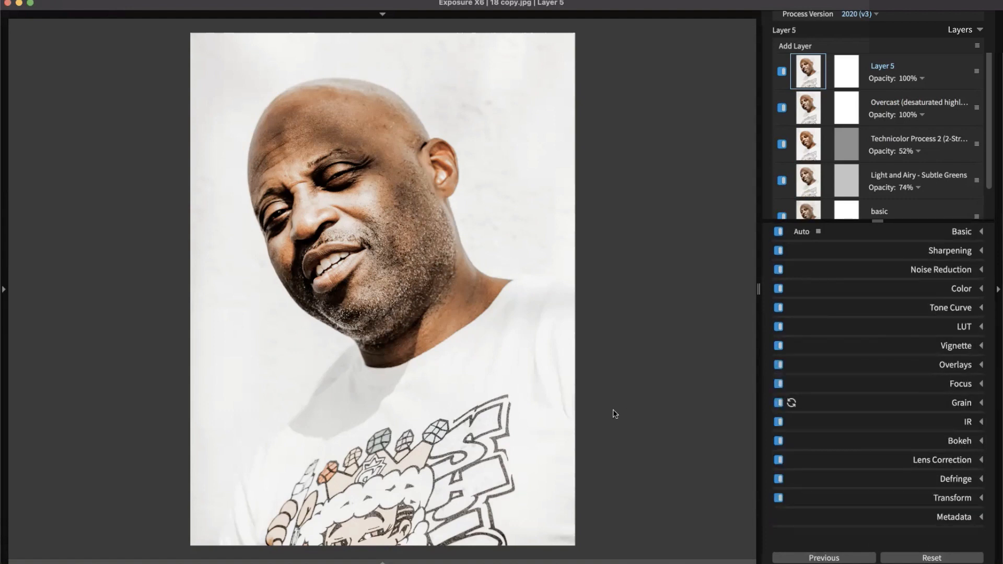
{"action": "double_click", "coordinate": [454, 366]}
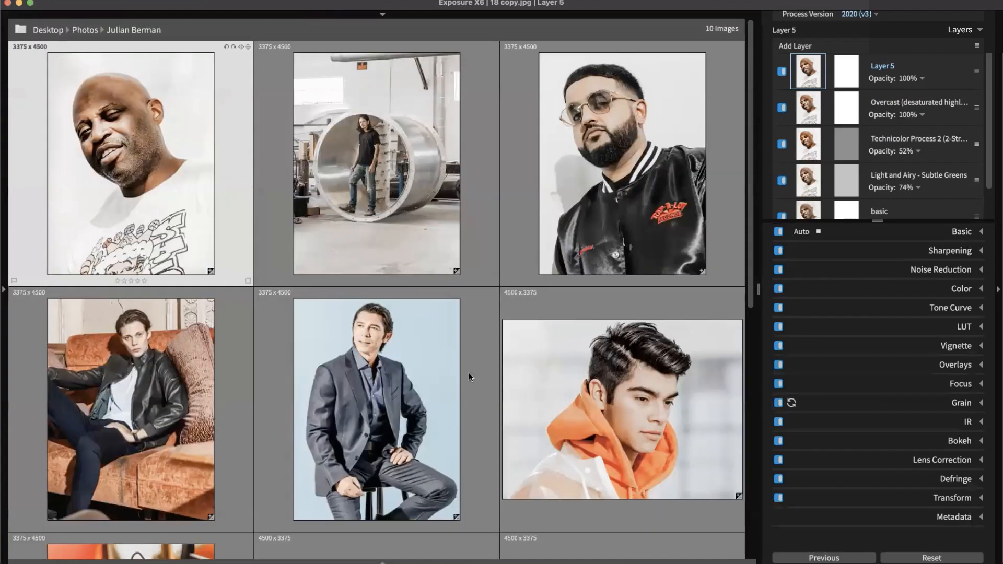
{"action": "scroll", "coordinate": [491, 369], "scroll_direction": "down", "scroll_amount": 2}
{"action": "scroll", "coordinate": [491, 368], "scroll_direction": "down", "scroll_amount": 8}
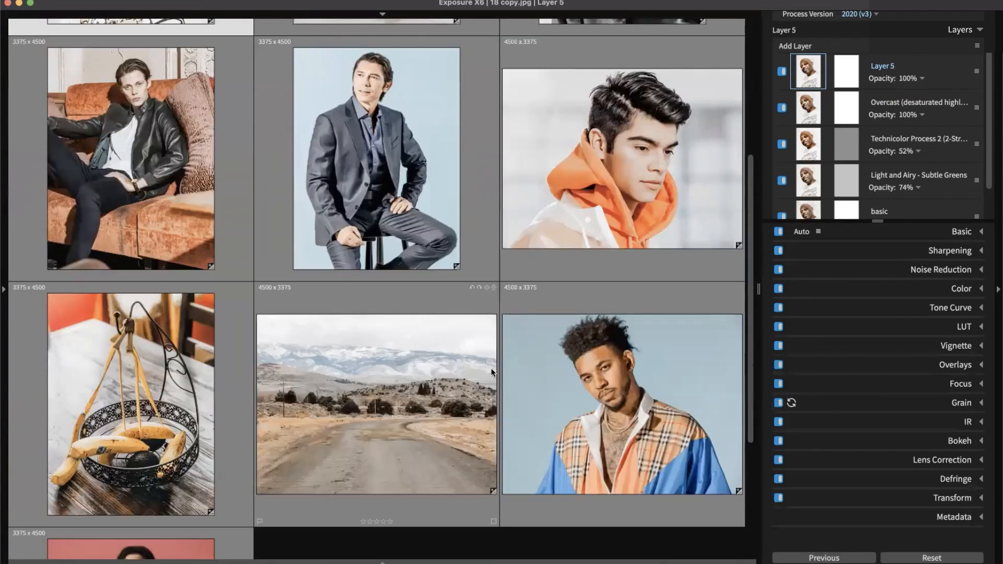
{"action": "scroll", "coordinate": [310, 450], "scroll_direction": "down", "scroll_amount": 3}
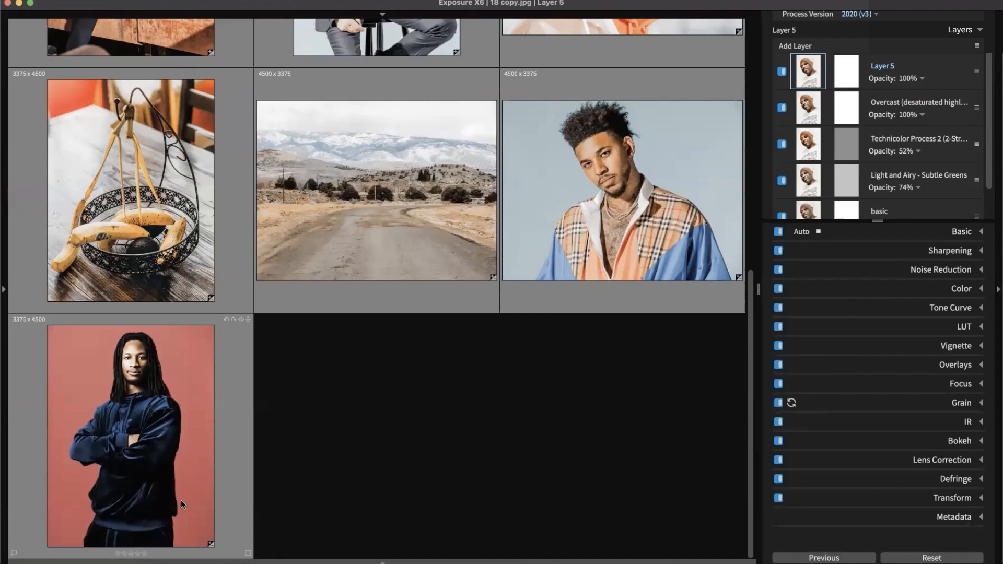
{"action": "scroll", "coordinate": [280, 480], "scroll_direction": "up", "scroll_amount": 6}
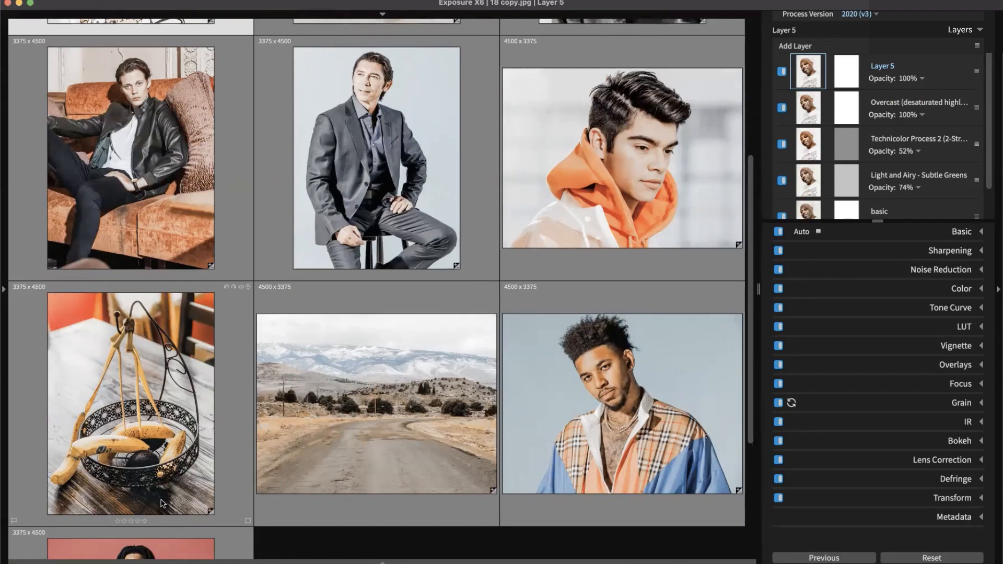
{"action": "scroll", "coordinate": [165, 487], "scroll_direction": "up", "scroll_amount": 1}
{"action": "scroll", "coordinate": [165, 487], "scroll_direction": "up", "scroll_amount": 5}
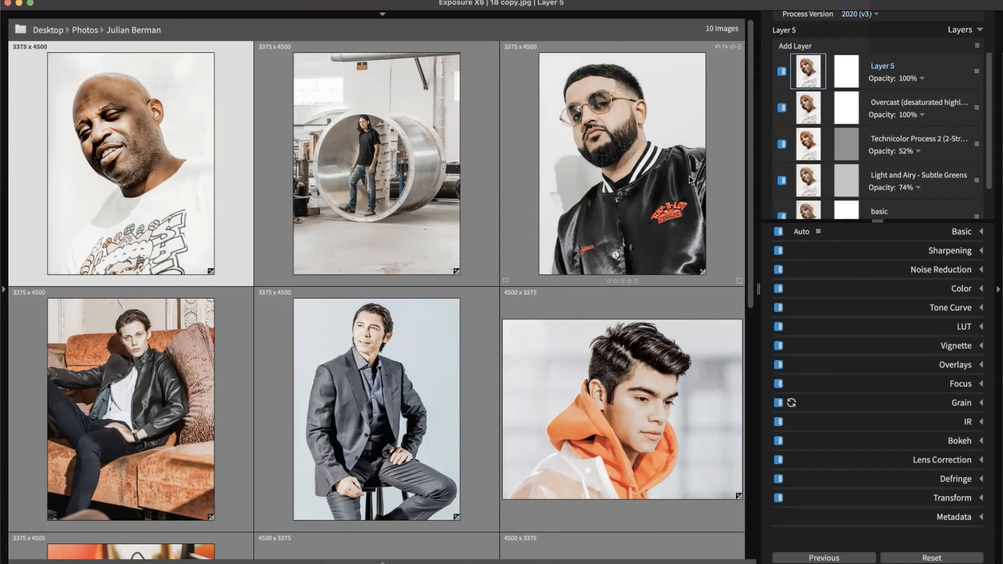
{"action": "scroll", "coordinate": [640, 257], "scroll_direction": "down", "scroll_amount": 10}
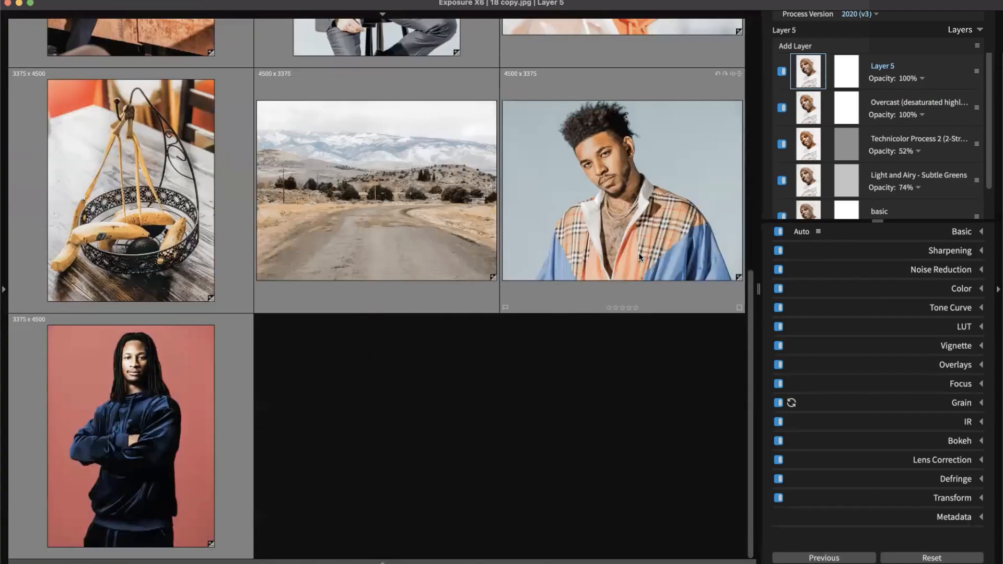
- Open the red-background portrait of the man in the blue hoodie and enable the Light Effect overlay on Layer 5
{"action": "left_click", "coordinate": [137, 481]}
{"action": "double_click", "coordinate": [137, 481]}
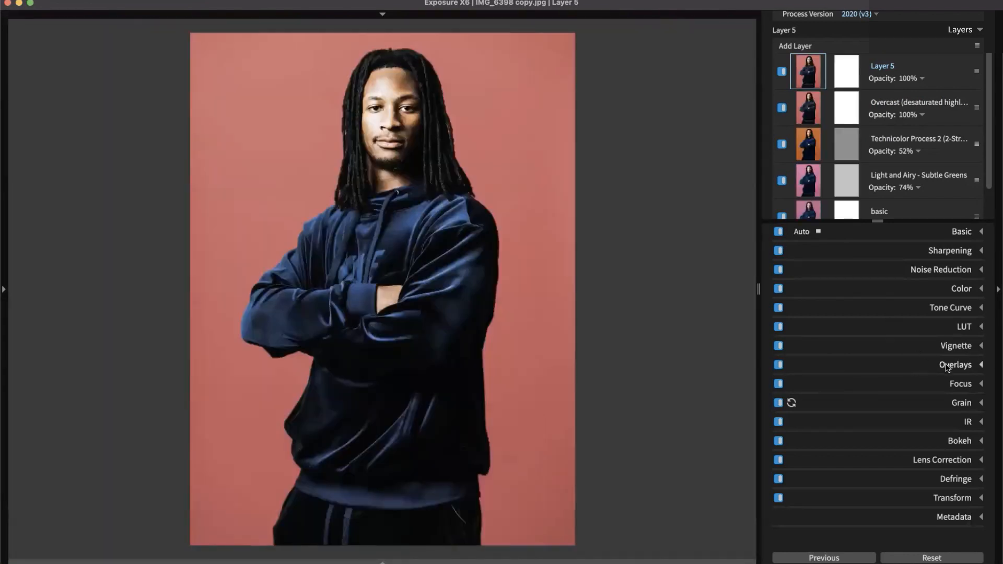
{"action": "left_click", "coordinate": [946, 365]}
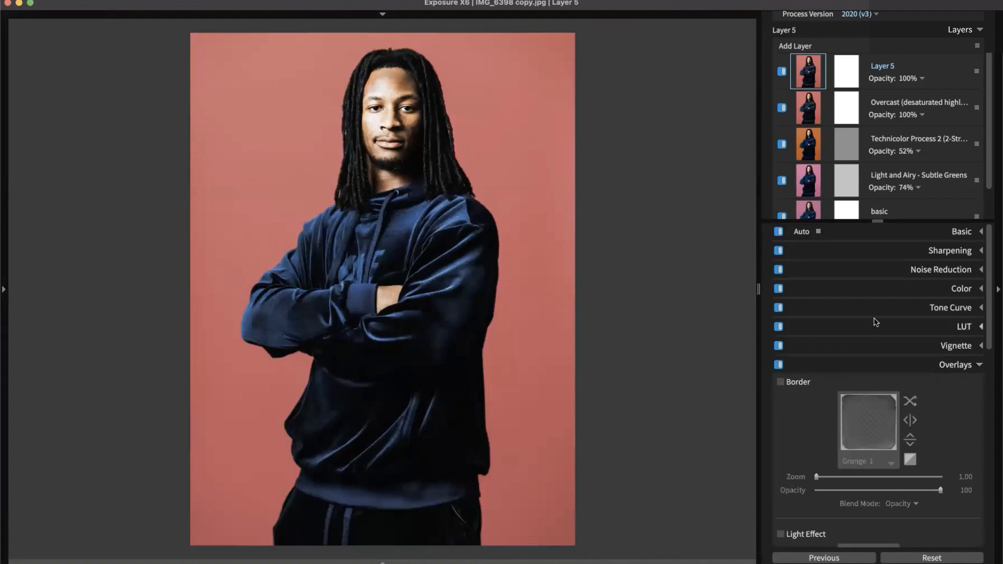
{"action": "scroll", "coordinate": [874, 319], "scroll_direction": "down", "scroll_amount": 4}
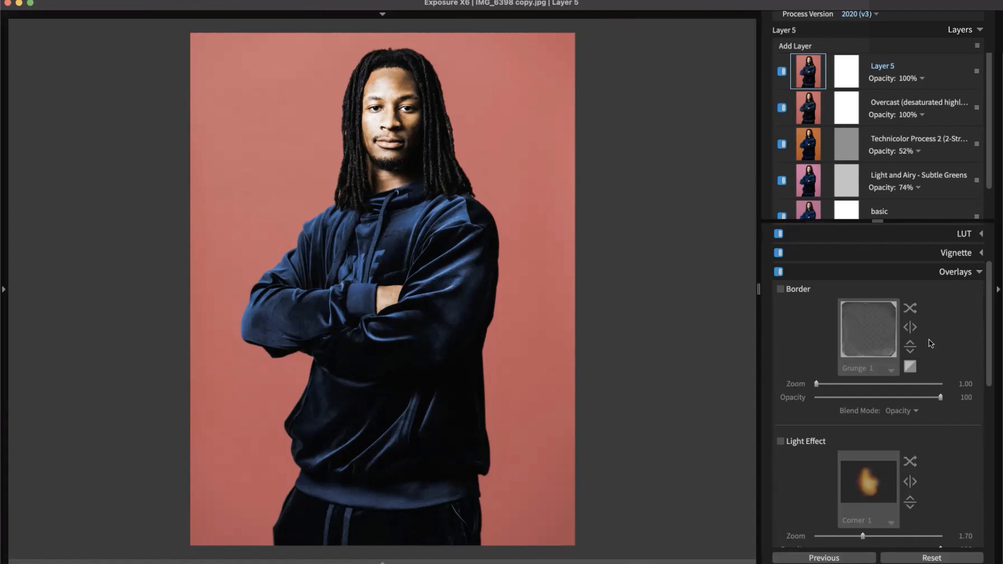
{"action": "scroll", "coordinate": [930, 343], "scroll_direction": "down", "scroll_amount": 5}
{"action": "left_click", "coordinate": [780, 336]}
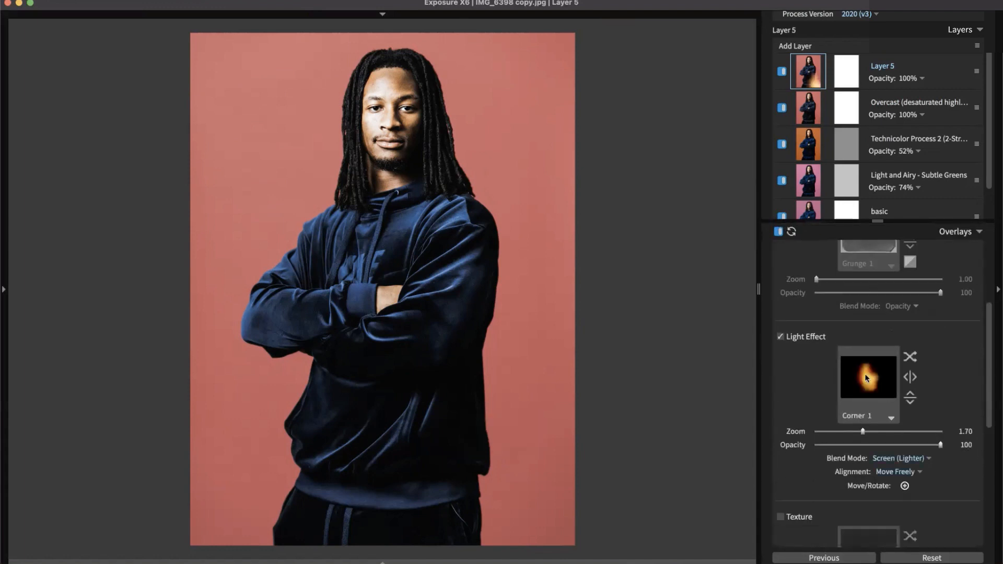
- Try the Corner 4 and Cloudy Smoke light effects on the portrait
{"action": "left_click", "coordinate": [865, 378]}
{"action": "left_click", "coordinate": [779, 198]}
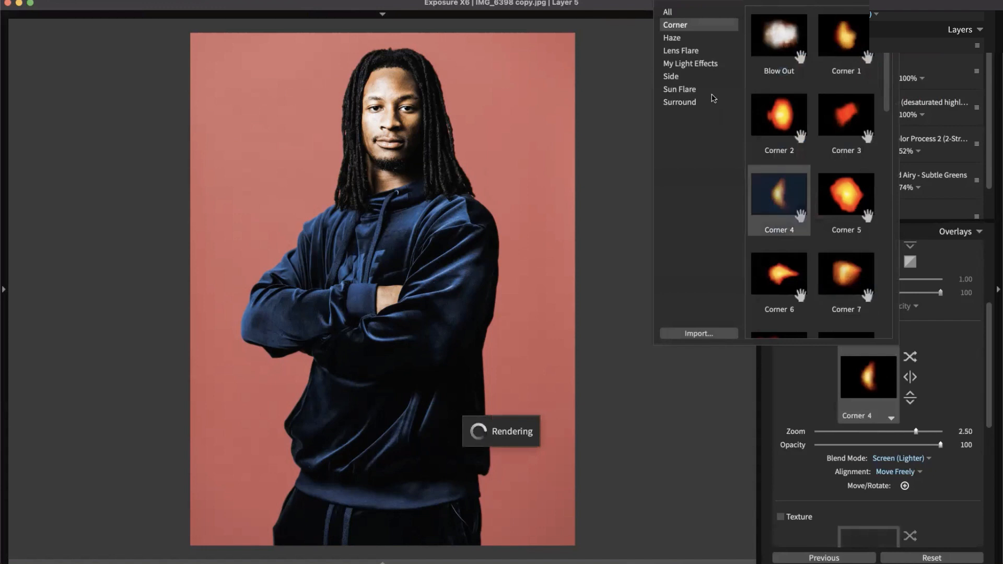
{"action": "left_click", "coordinate": [688, 40]}
{"action": "left_click", "coordinate": [778, 118]}
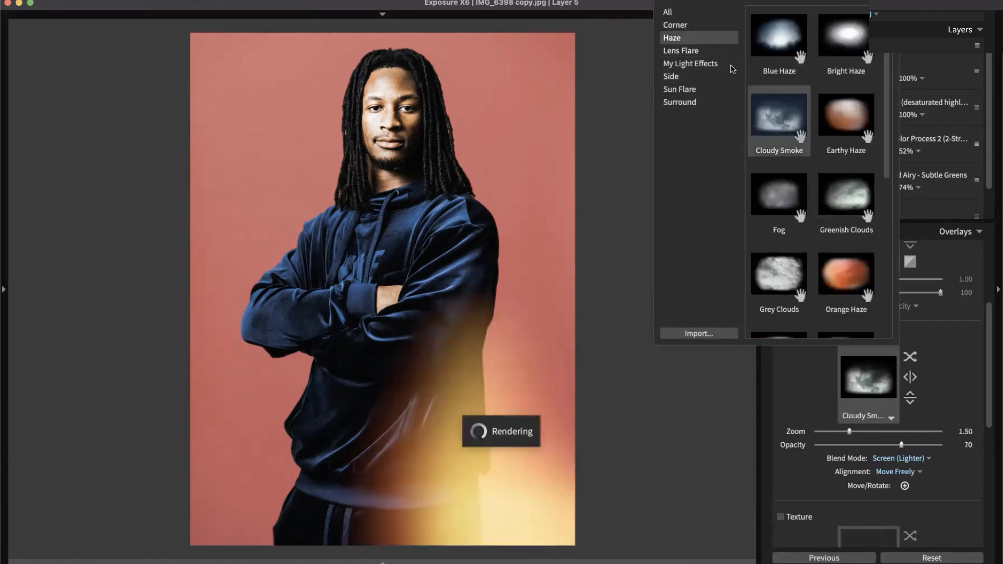
{"action": "scroll", "coordinate": [780, 127], "scroll_direction": "down", "scroll_amount": 5}
{"action": "left_click", "coordinate": [780, 127]}
{"action": "scroll", "coordinate": [780, 127], "scroll_direction": "up", "scroll_amount": 5}
{"action": "left_click", "coordinate": [779, 127]}
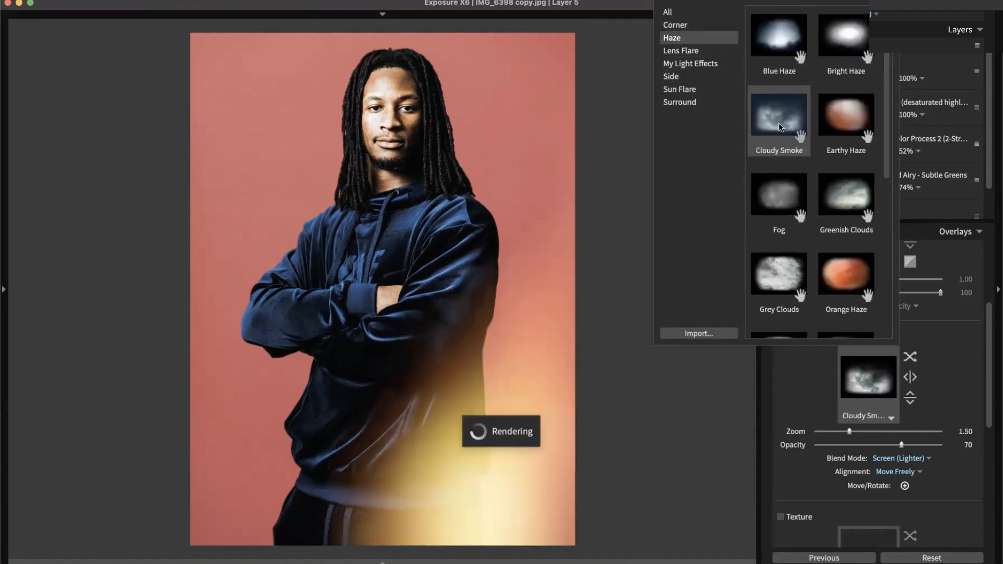
- Try the Rainbow Ring lens flare and settle on Dazzle Cool with Move Freely alignment as the light effect
{"action": "left_click", "coordinate": [697, 51]}
{"action": "left_click", "coordinate": [764, 136]}
{"action": "scroll", "coordinate": [764, 136], "scroll_direction": "down", "scroll_amount": 5}
{"action": "left_click", "coordinate": [764, 135]}
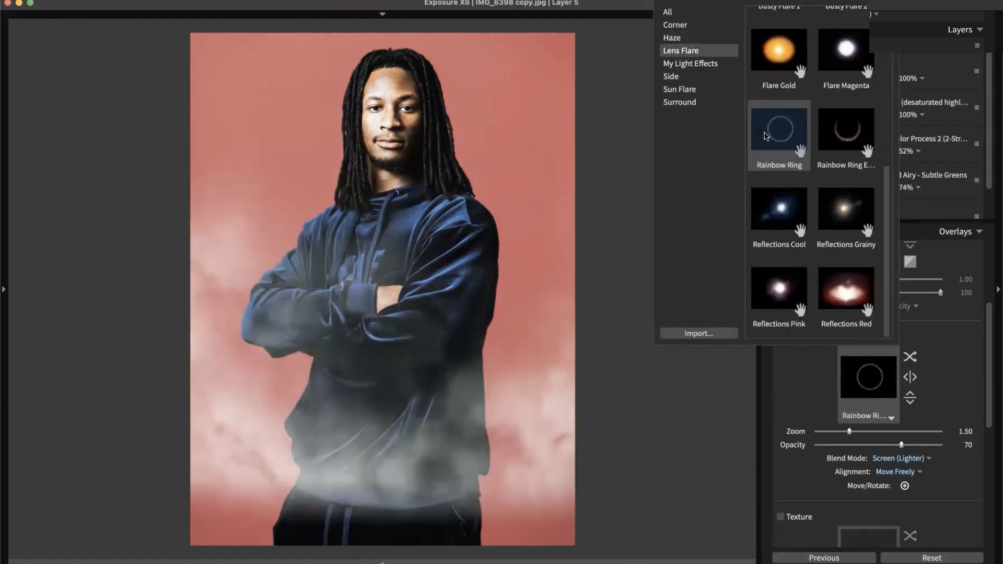
{"action": "scroll", "coordinate": [764, 136], "scroll_direction": "up", "scroll_amount": 5}
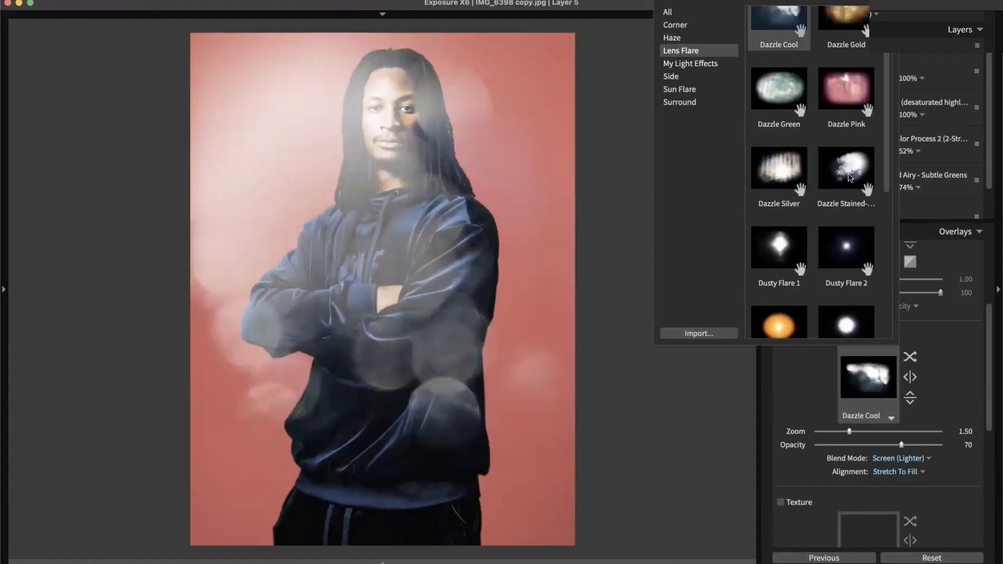
{"action": "scroll", "coordinate": [847, 178], "scroll_direction": "up", "scroll_amount": 1}
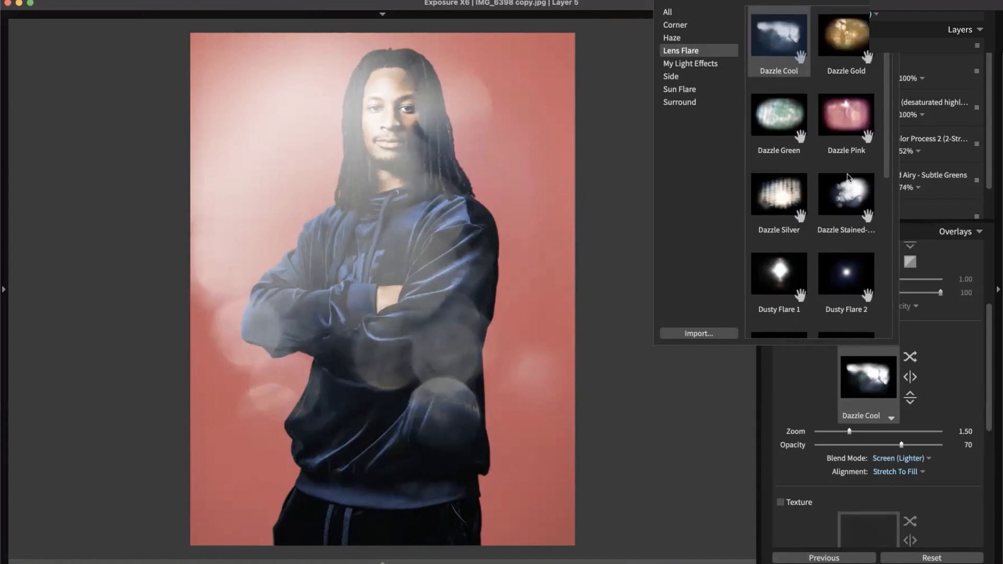
{"action": "left_click", "coordinate": [787, 57]}
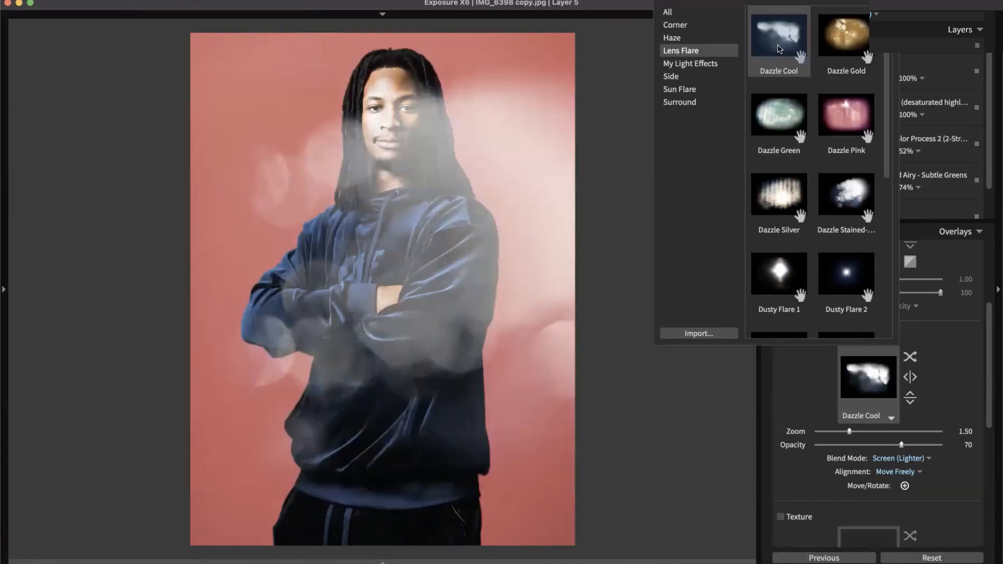
{"action": "left_click", "coordinate": [775, 42]}
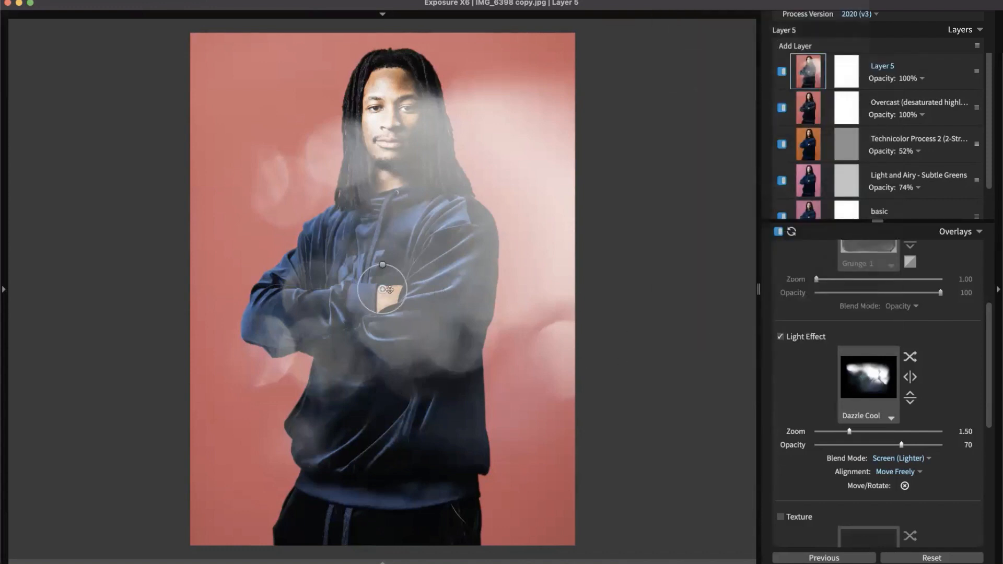
- Rotate the Dazzle Cool light effect, set its zoom to 3.67 and move it beside the man's elbow over the red background
{"action": "left_click_drag", "start_coordinate": [385, 288], "coordinate": [432, 299]}
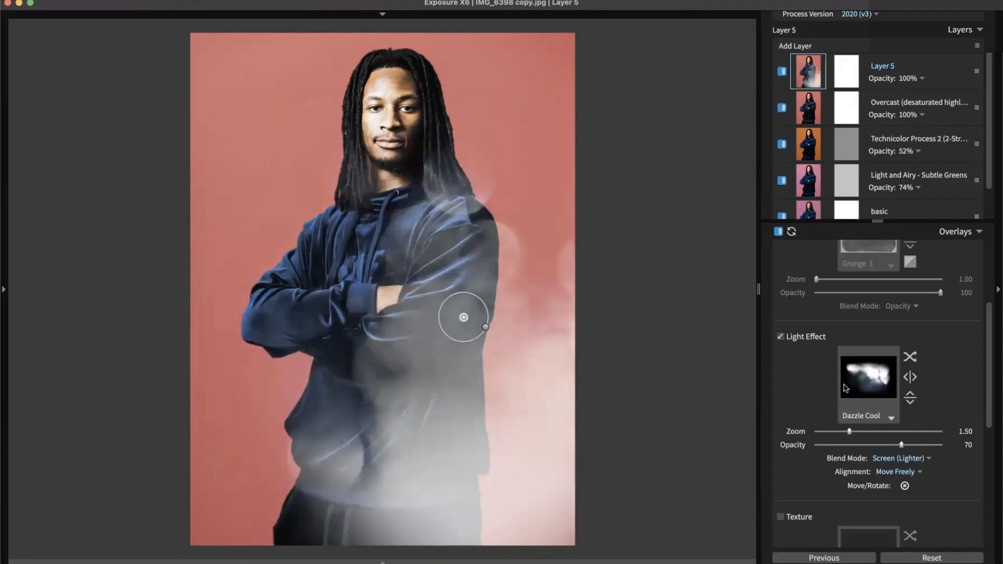
{"action": "left_click_drag", "start_coordinate": [893, 431], "coordinate": [934, 433]}
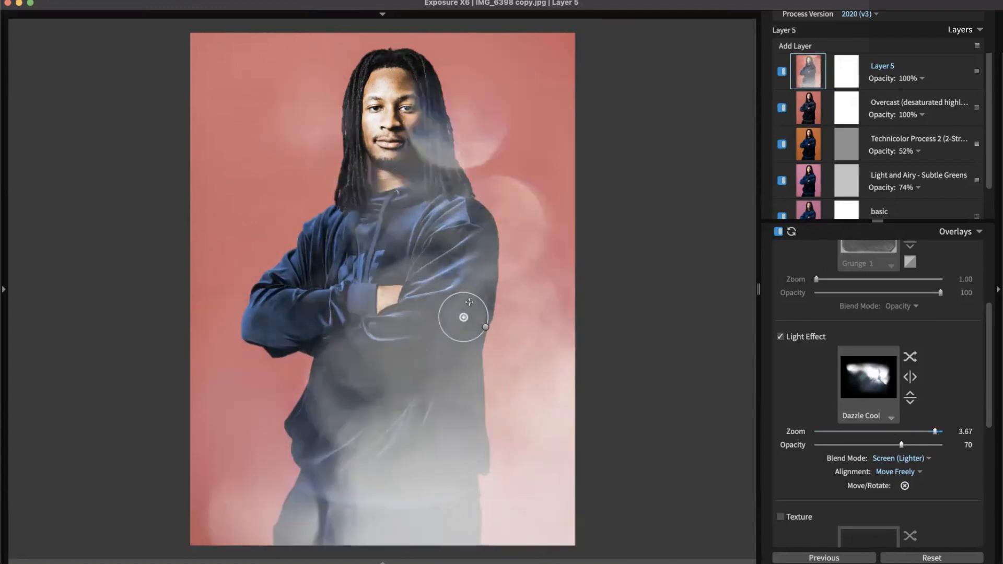
{"action": "left_click_drag", "start_coordinate": [463, 317], "coordinate": [534, 353]}
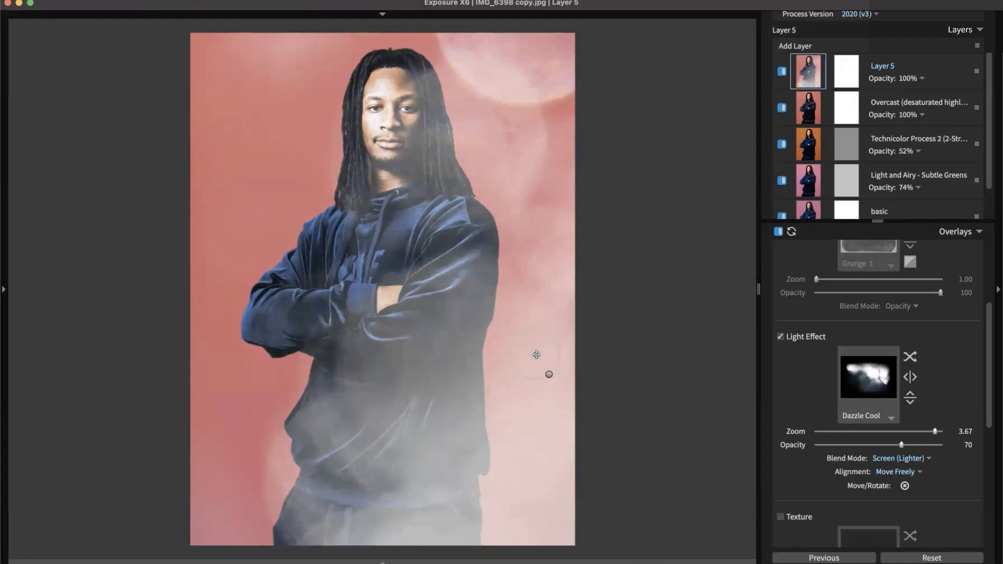
{"action": "left_click_drag", "start_coordinate": [534, 352], "coordinate": [540, 382]}
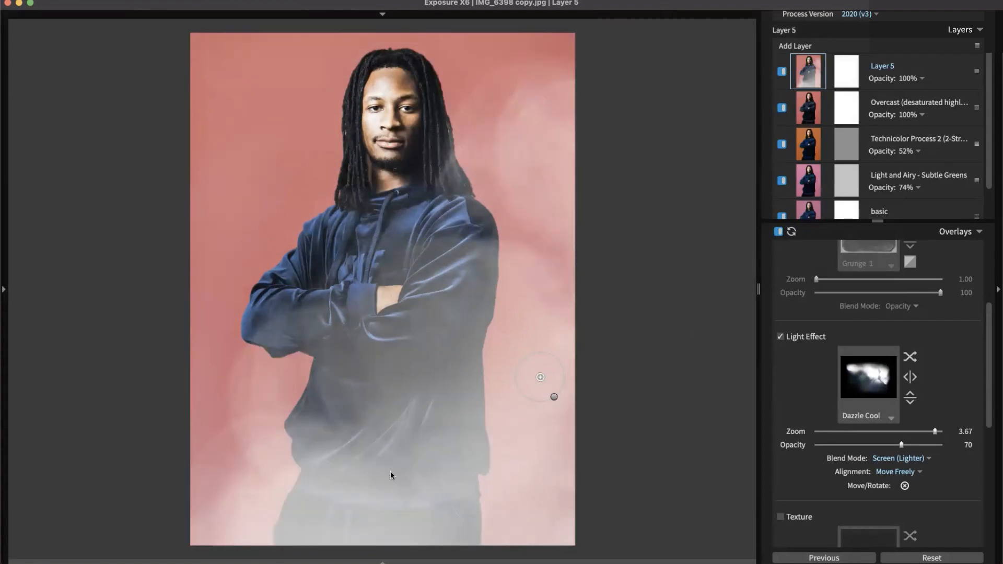
- Rotate the Dazzle Cool light effect slightly, set its opacity to 18 and nudge it toward the portrait's edge
{"action": "left_click_drag", "start_coordinate": [554, 398], "coordinate": [559, 394]}
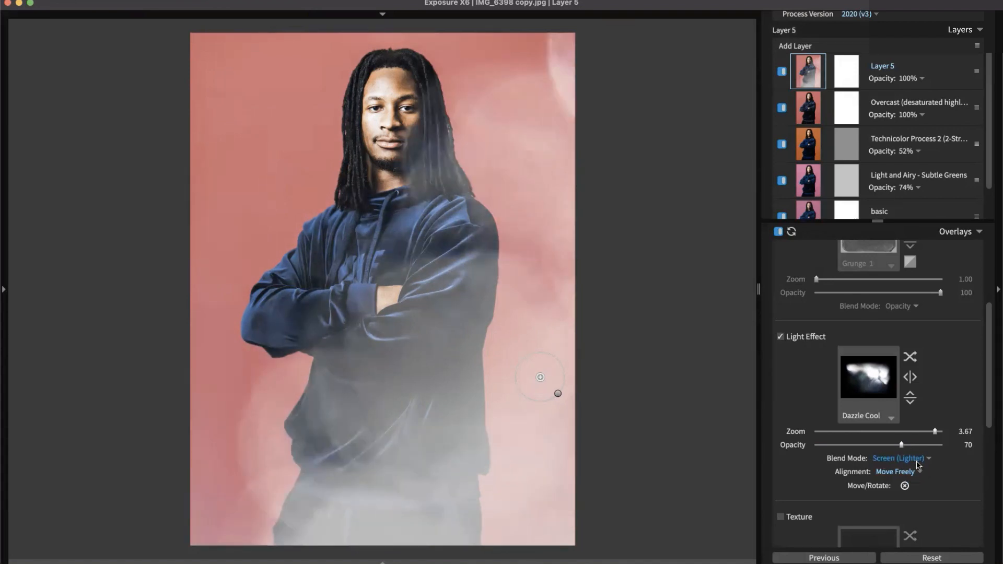
{"action": "left_click_drag", "start_coordinate": [901, 445], "coordinate": [833, 448]}
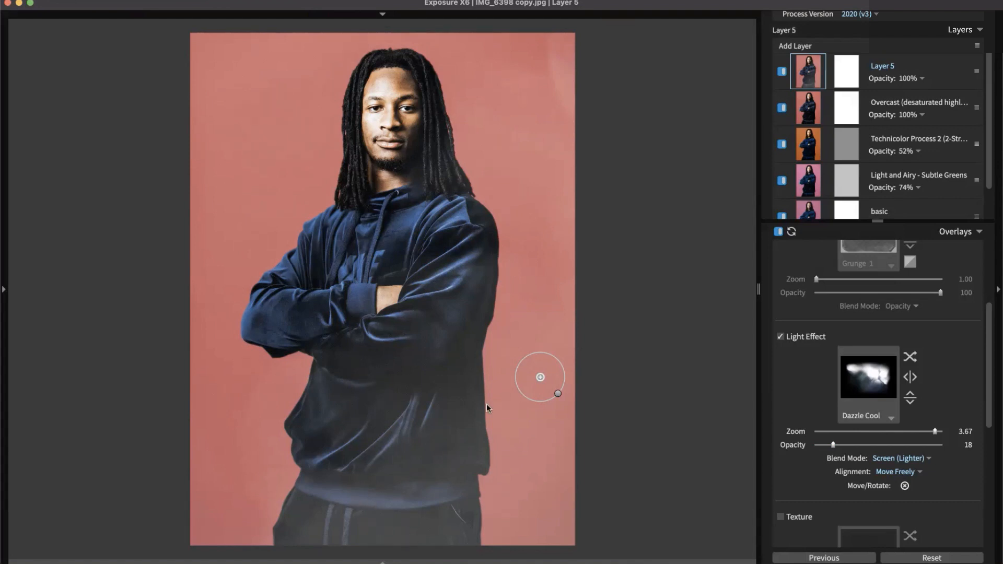
{"action": "left_click_drag", "start_coordinate": [540, 377], "coordinate": [546, 376]}
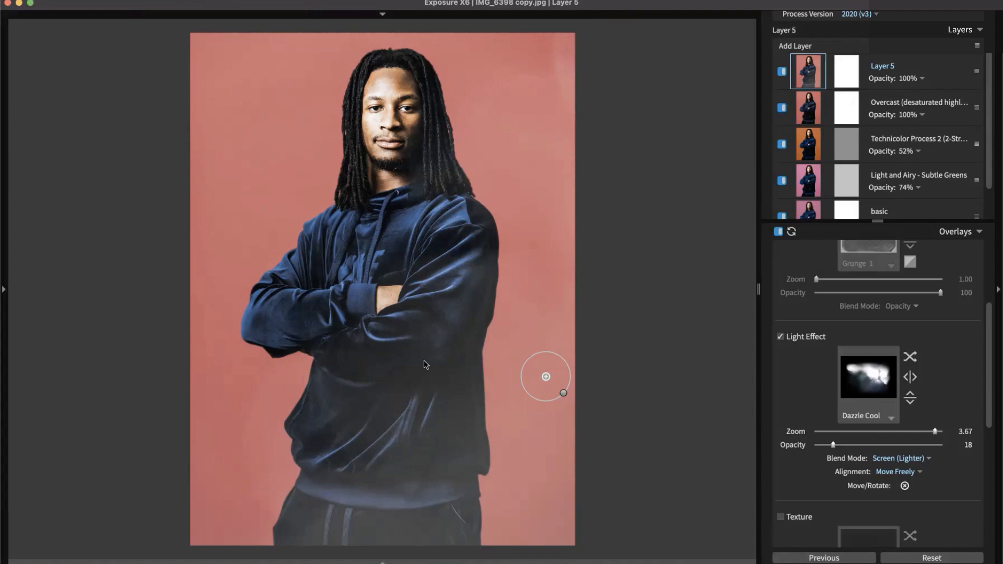
- Return to the thumbnail grid and examine how the light effect looks across all the selected photos
{"action": "key", "text": "g"}
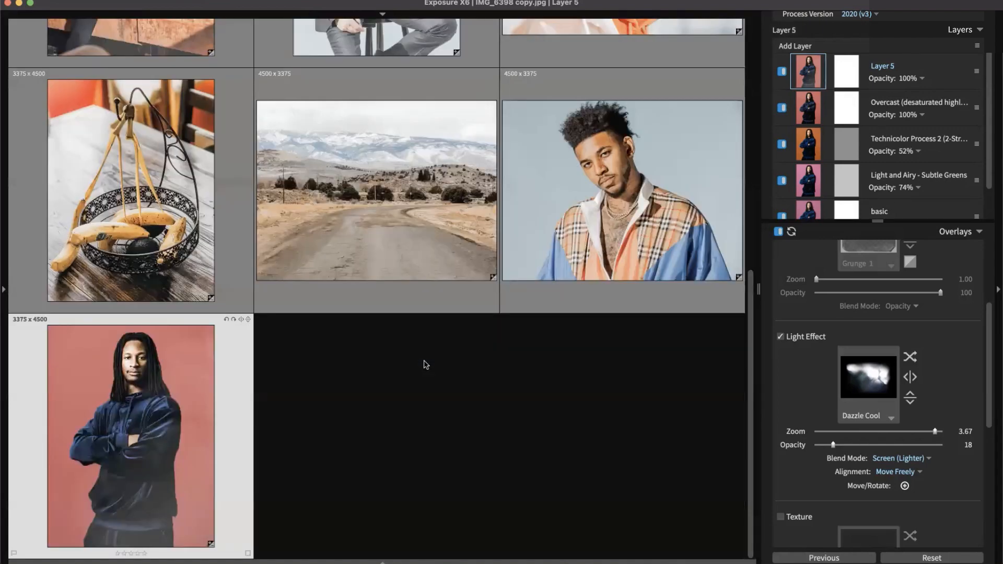
{"action": "scroll", "coordinate": [453, 393], "scroll_direction": "up", "scroll_amount": 3}
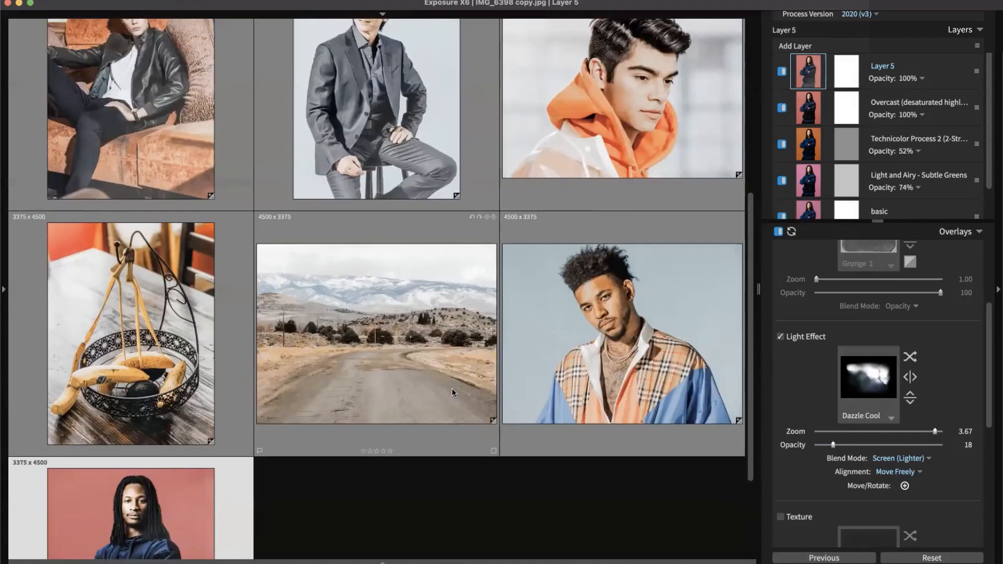
{"action": "scroll", "coordinate": [452, 388], "scroll_direction": "up", "scroll_amount": 6}
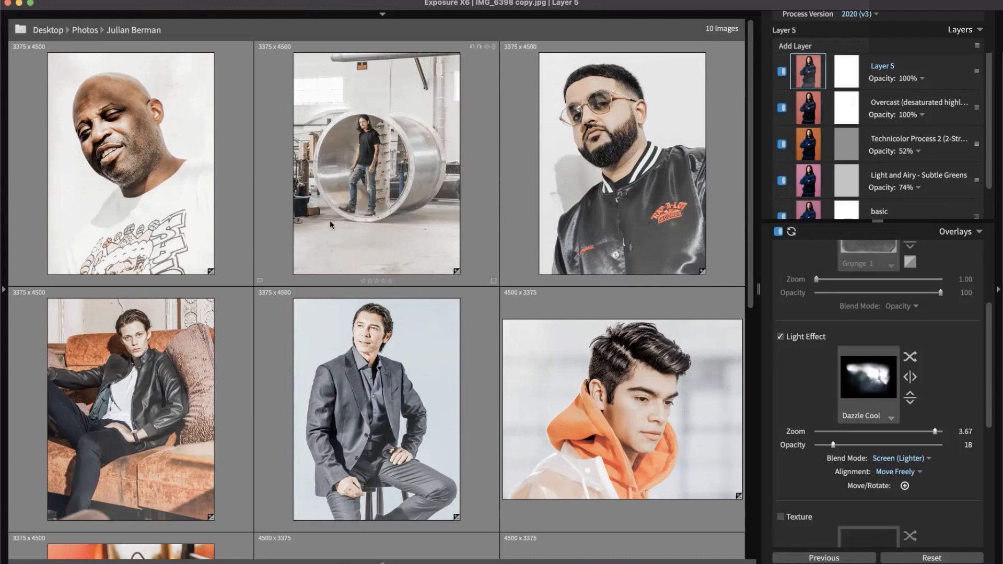
{"action": "scroll", "coordinate": [177, 242], "scroll_direction": "down", "scroll_amount": 4}
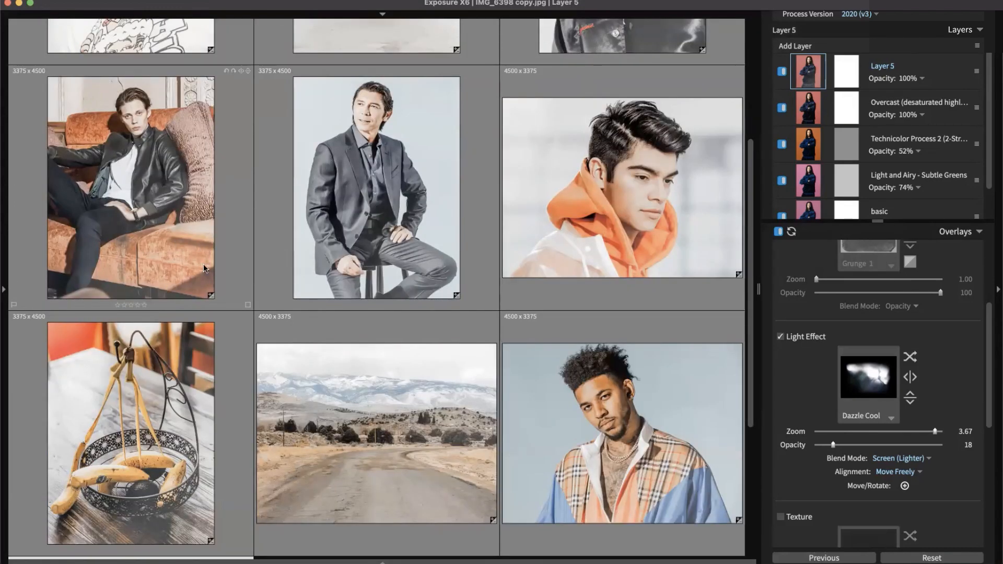
{"action": "scroll", "coordinate": [477, 227], "scroll_direction": "down", "scroll_amount": 4}
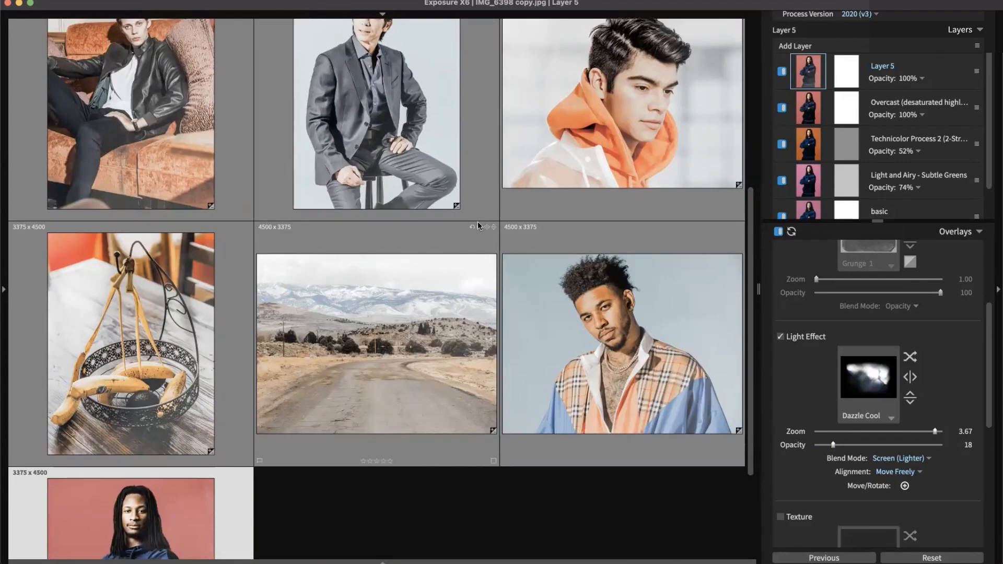
{"action": "scroll", "coordinate": [478, 224], "scroll_direction": "down", "scroll_amount": 1}
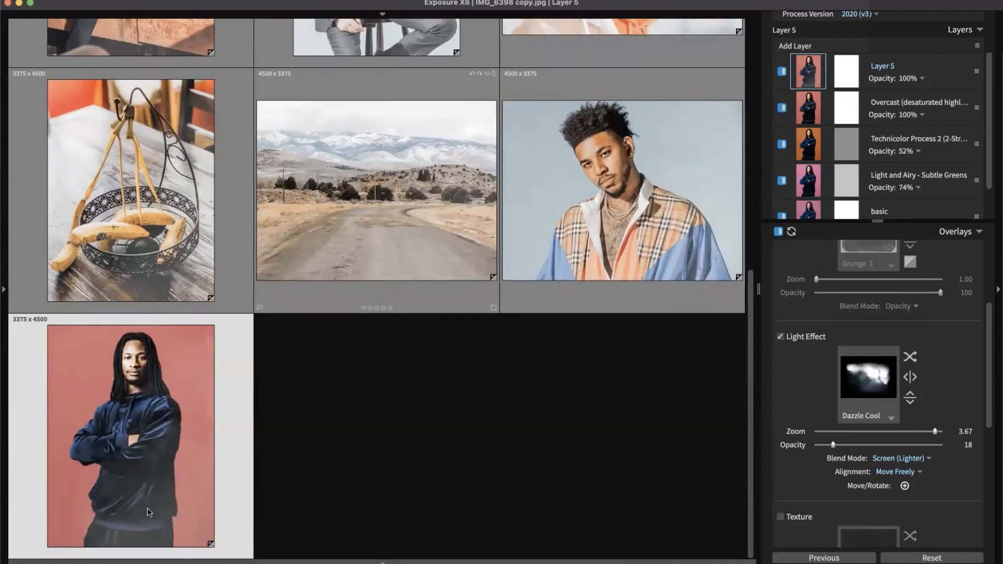
- Open the banana basket photo, set the light effect's opacity to 14 for the selected photos and return to the grid
{"action": "double_click", "coordinate": [133, 250]}
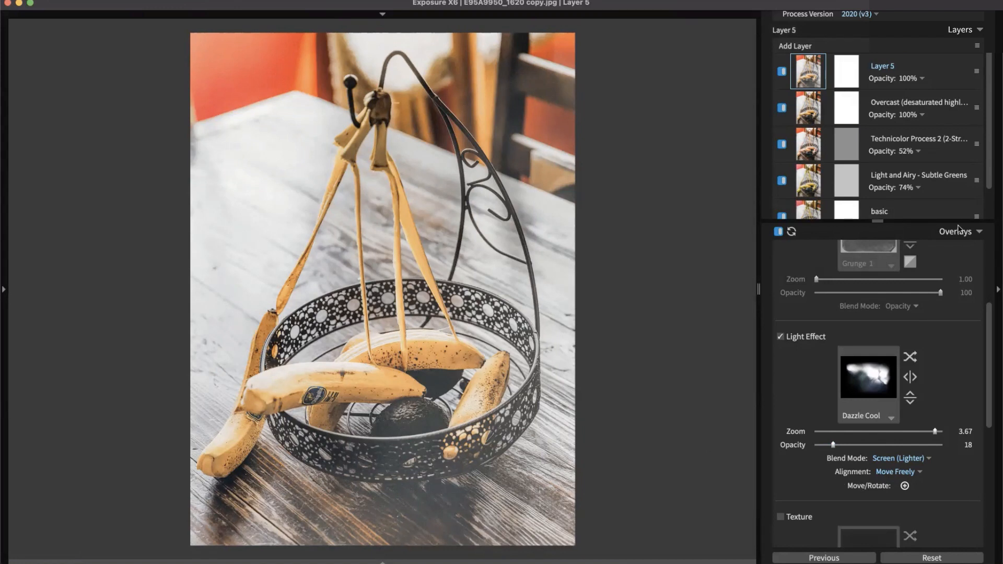
{"action": "left_click_drag", "start_coordinate": [832, 445], "coordinate": [827, 447]}
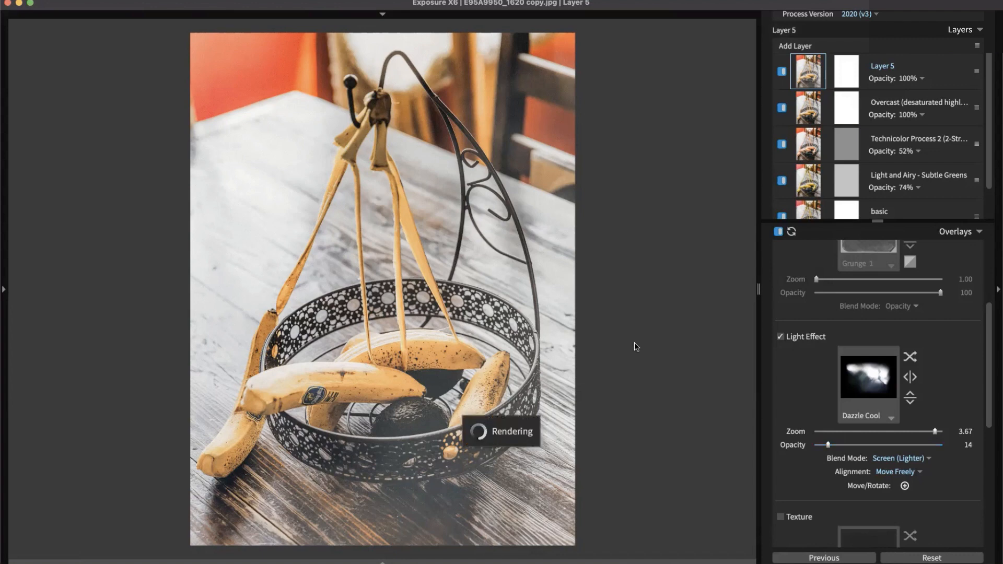
{"action": "key", "text": "g"}
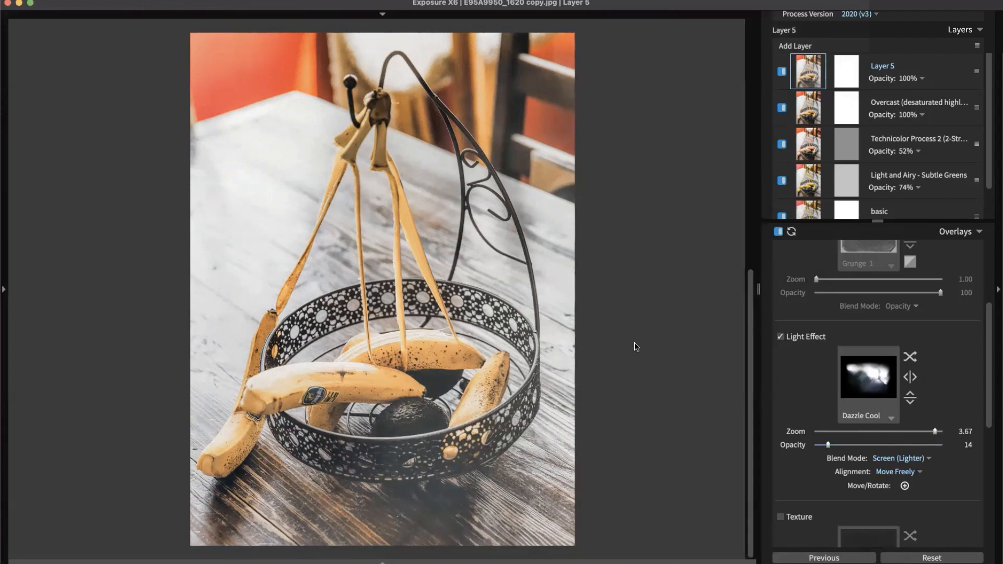
- Deselect all photos and review the edited set from the first row to the last in the grid
{"action": "left_click", "coordinate": [605, 431]}
{"action": "scroll", "coordinate": [607, 434], "scroll_direction": "up", "scroll_amount": 5}
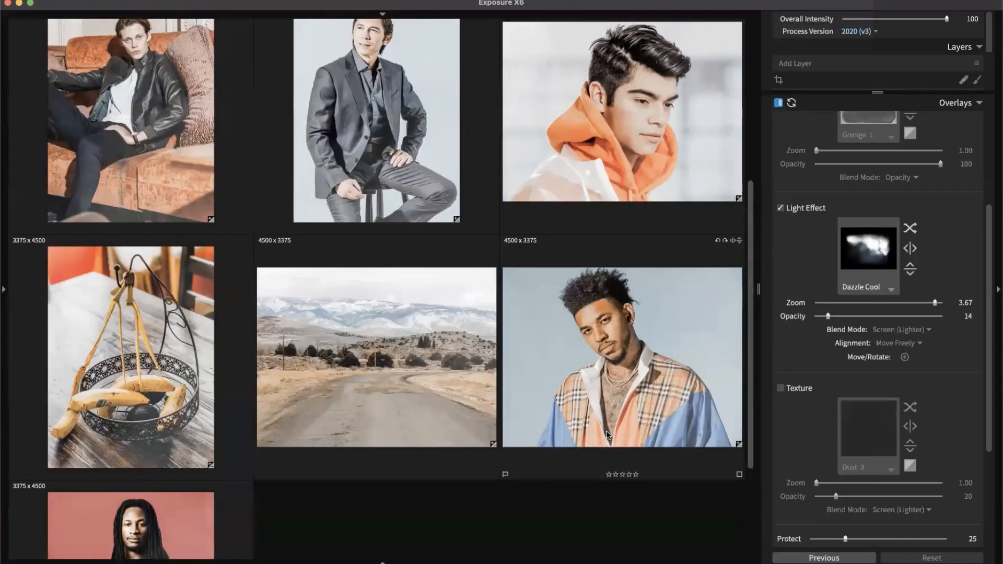
{"action": "scroll", "coordinate": [608, 435], "scroll_direction": "up", "scroll_amount": 5}
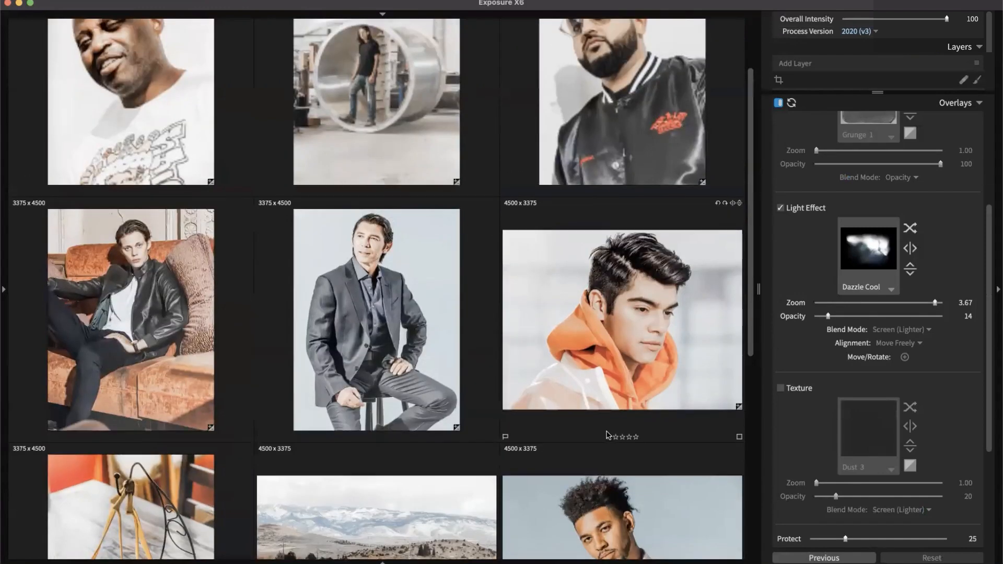
{"action": "scroll", "coordinate": [606, 433], "scroll_direction": "up", "scroll_amount": 3}
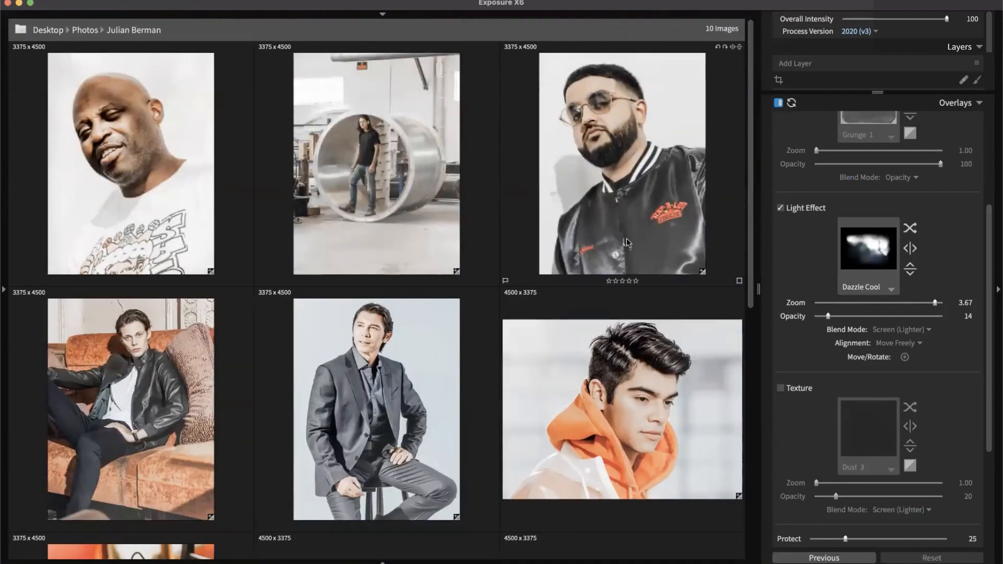
{"action": "scroll", "coordinate": [626, 251], "scroll_direction": "down", "scroll_amount": 2}
{"action": "scroll", "coordinate": [627, 253], "scroll_direction": "down", "scroll_amount": 10}
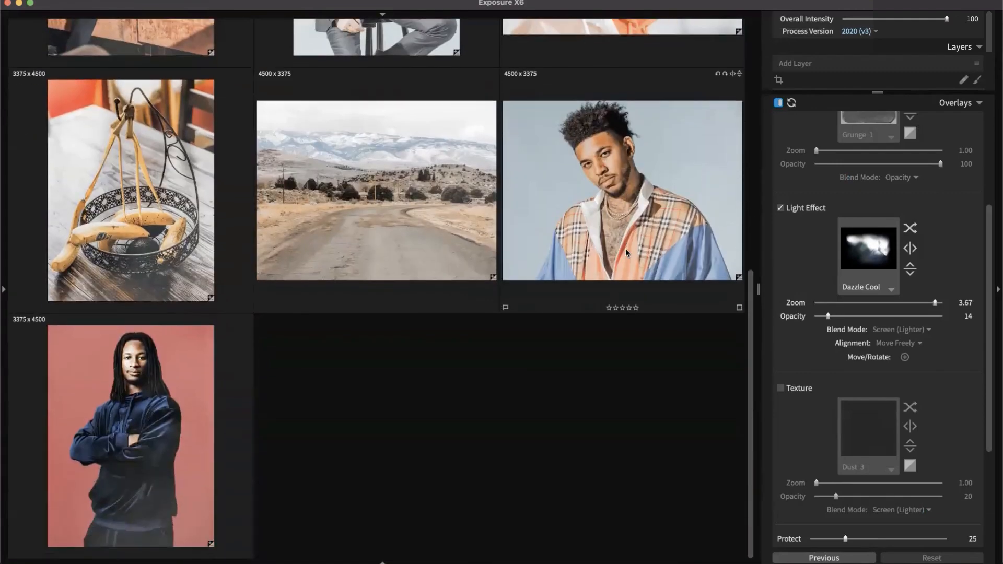
- Open the blue-hoodie portrait at full view and step through the photos to the man on the orange couch
{"action": "left_click", "coordinate": [70, 379]}
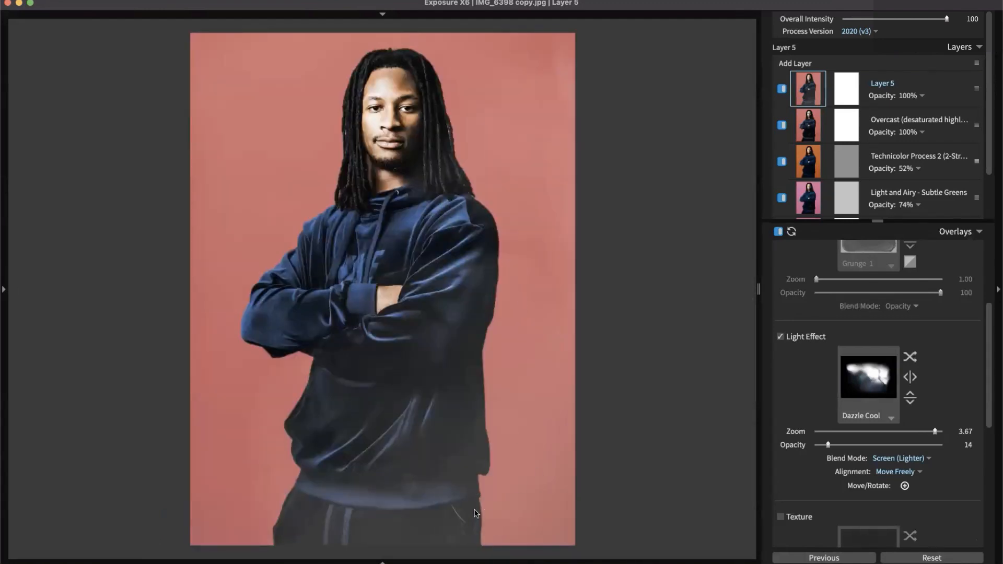
{"action": "key", "text": "Right"}
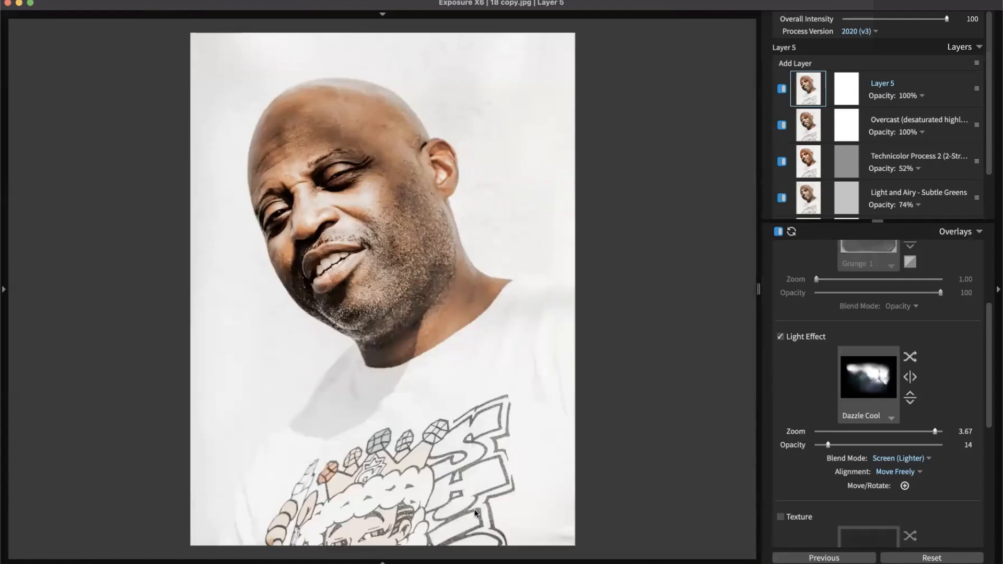
{"action": "key", "text": "Right"}
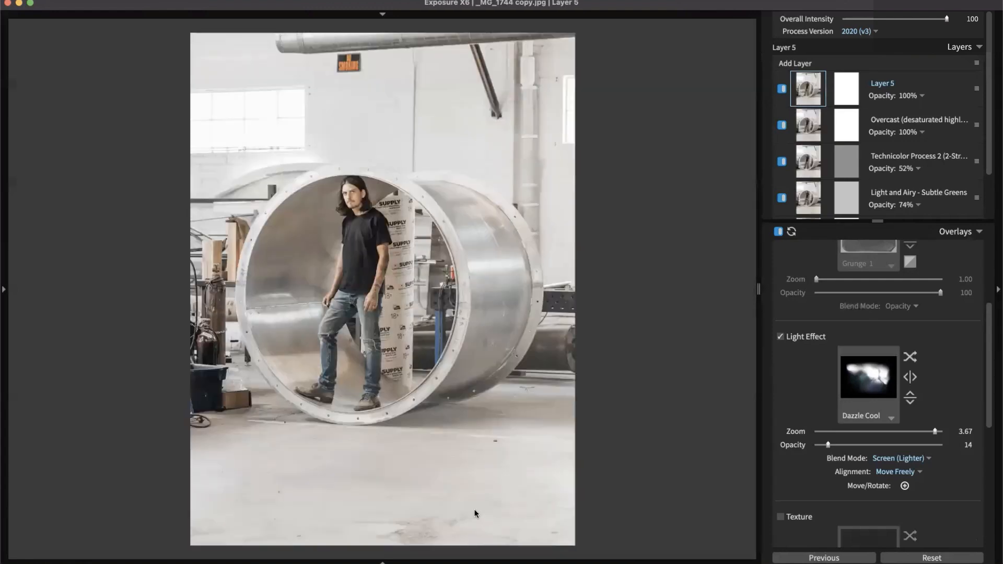
{"action": "key", "text": "Right"}
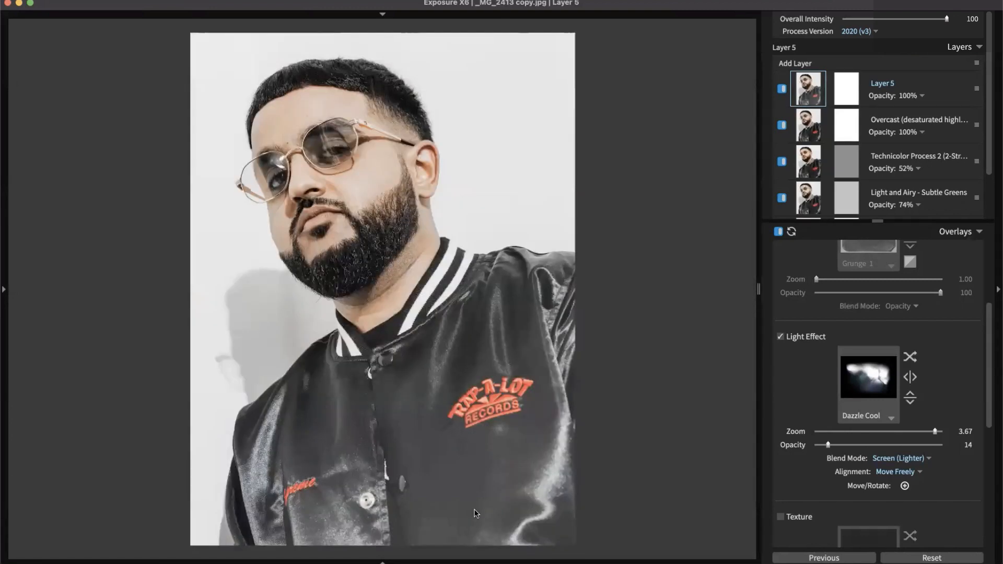
{"action": "key", "text": "Right"}
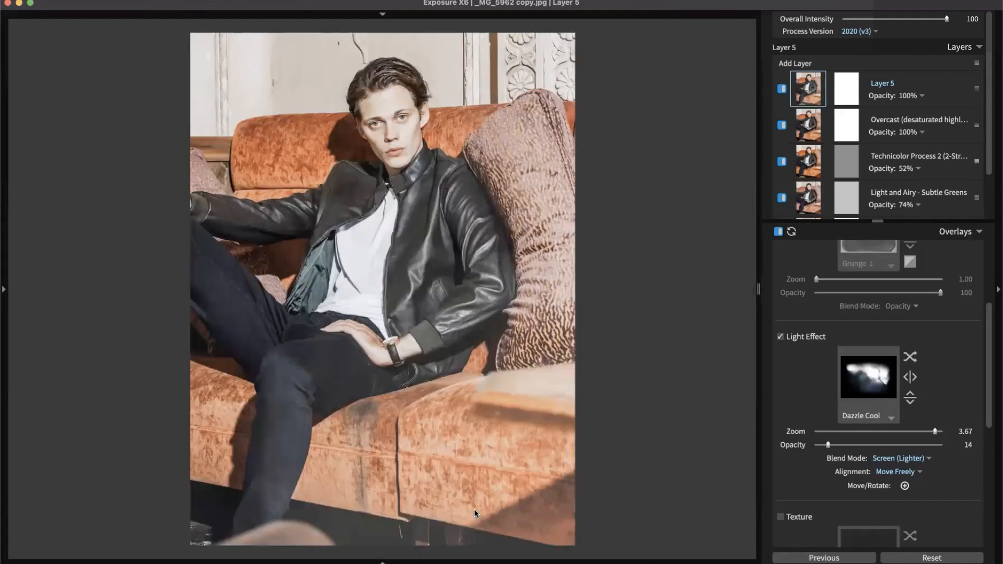
{"action": "left_click", "coordinate": [7, 273]}
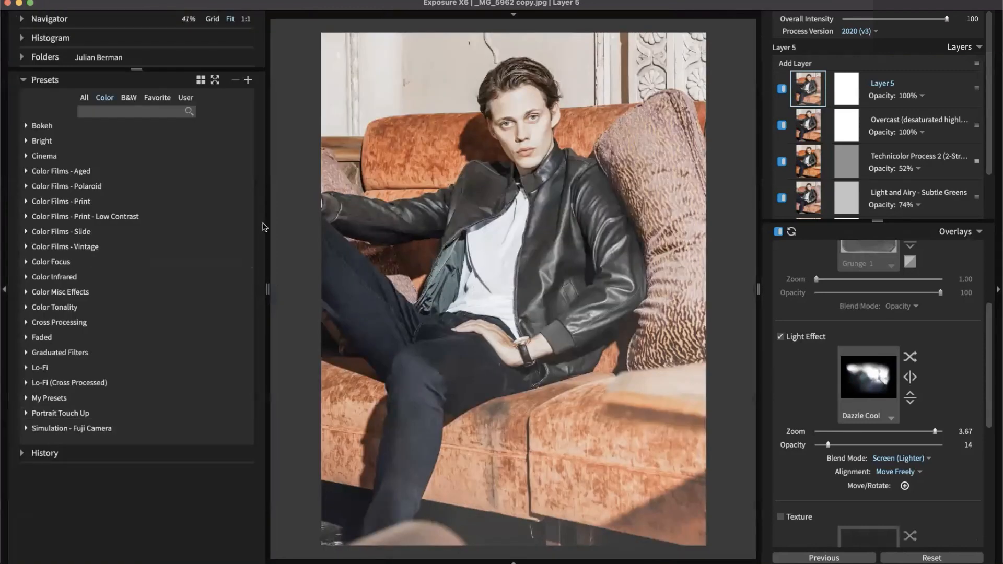
{"action": "left_click", "coordinate": [248, 80]}
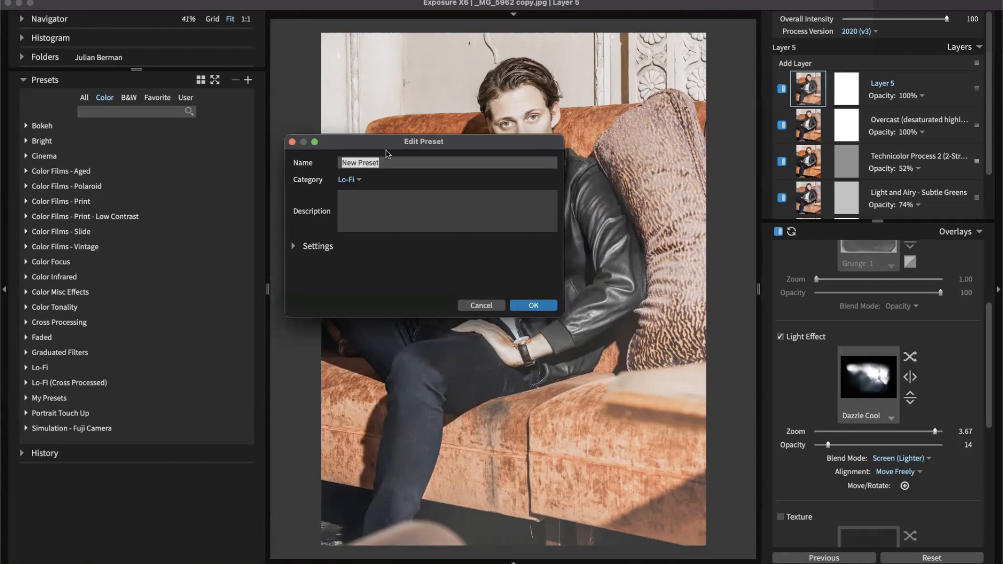
{"action": "left_click_drag", "start_coordinate": [387, 147], "coordinate": [490, 230]}
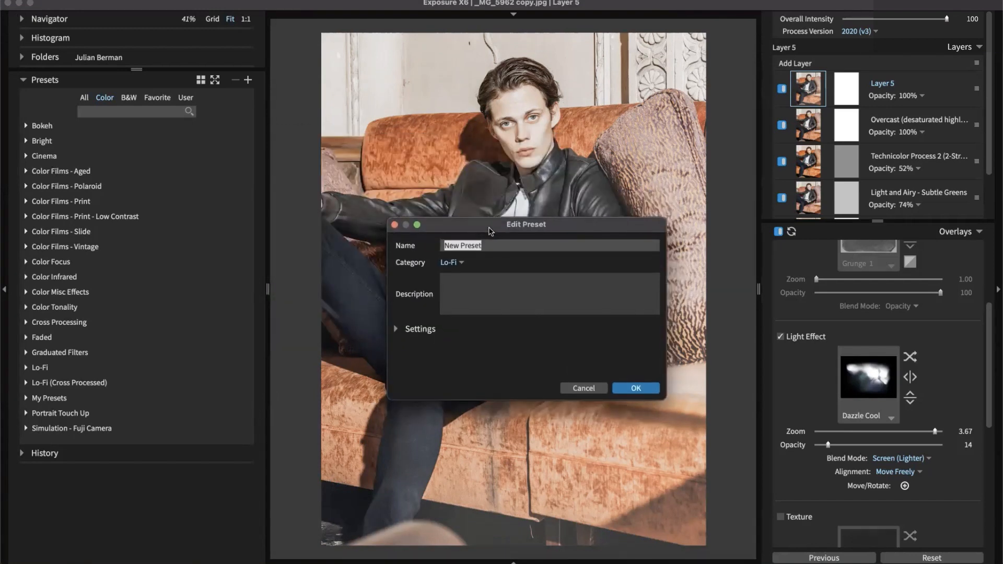
{"action": "left_click", "coordinate": [453, 264]}
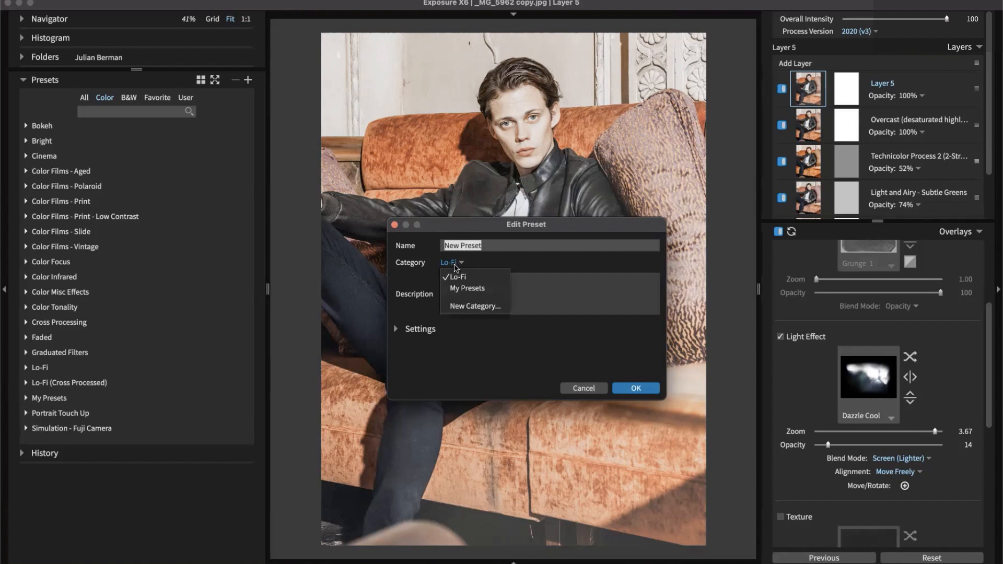
{"action": "left_click", "coordinate": [470, 288]}
{"action": "left_click", "coordinate": [482, 301]}
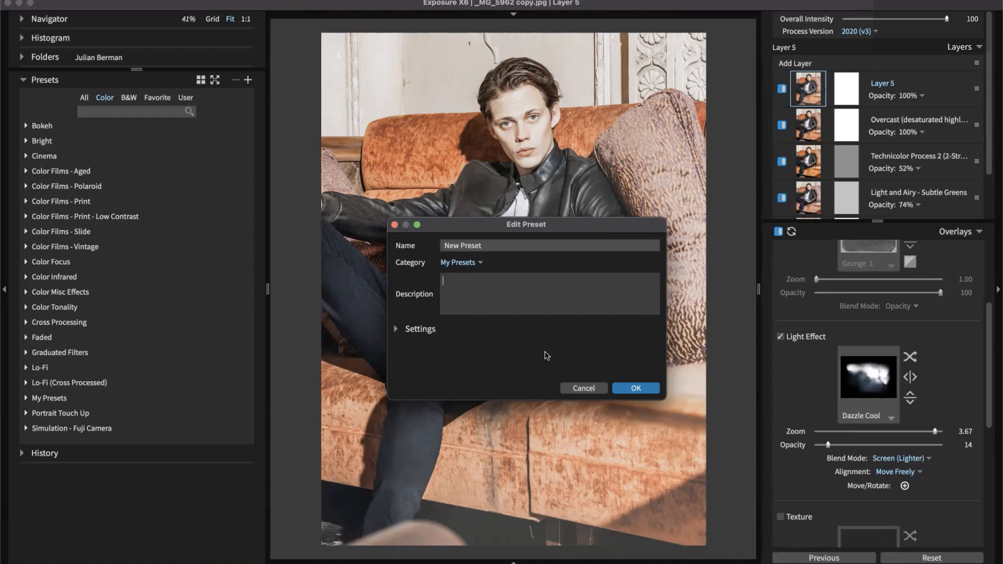
{"action": "left_click", "coordinate": [579, 388]}
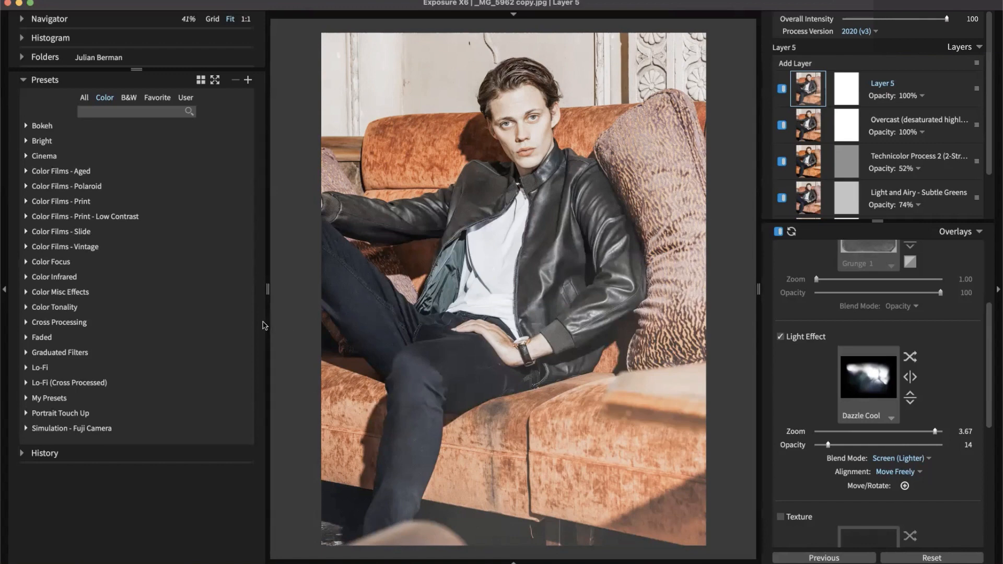
- Return to the thumbnail grid and hide the side panels to enlarge the photos
{"action": "key", "text": "g"}
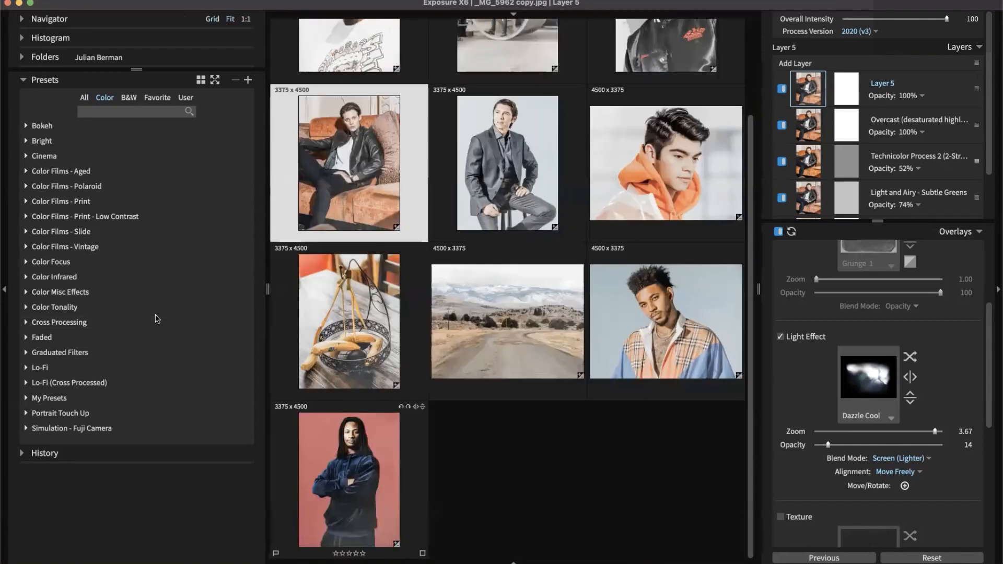
{"action": "key", "text": "Tab"}
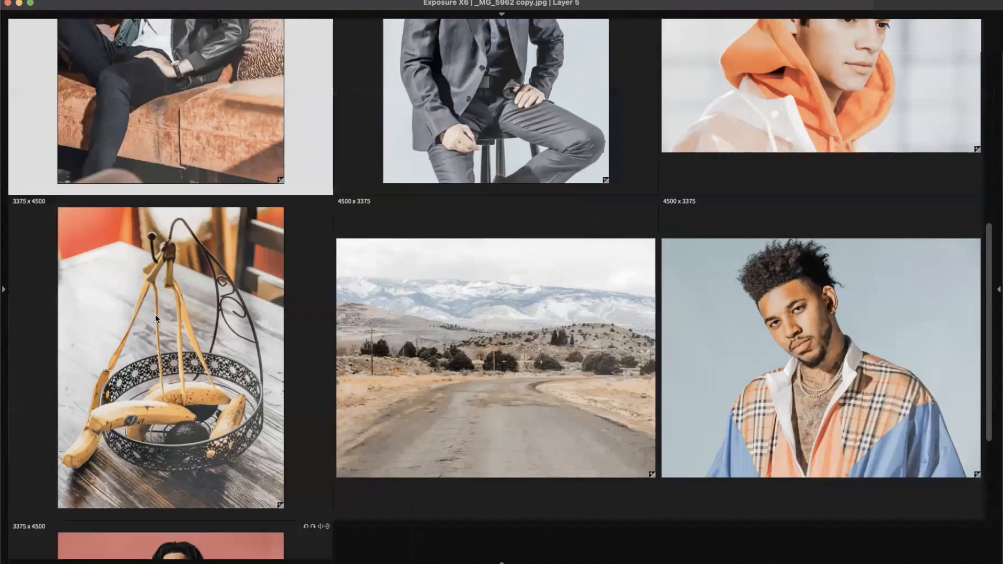